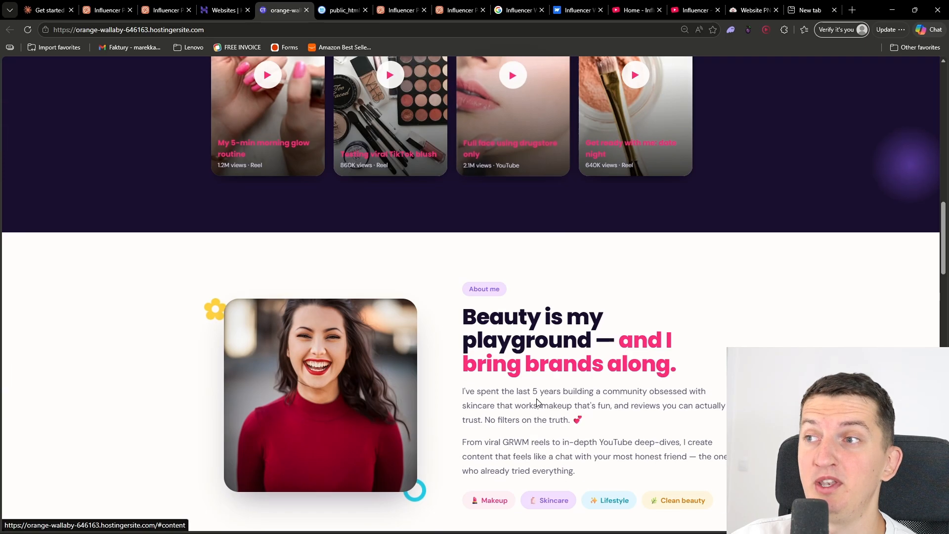
# Review the finished influencer website from the about section through the collab packages and Instagram feed to the contact footer
pyautogui.scroll(-4, 430, 215)
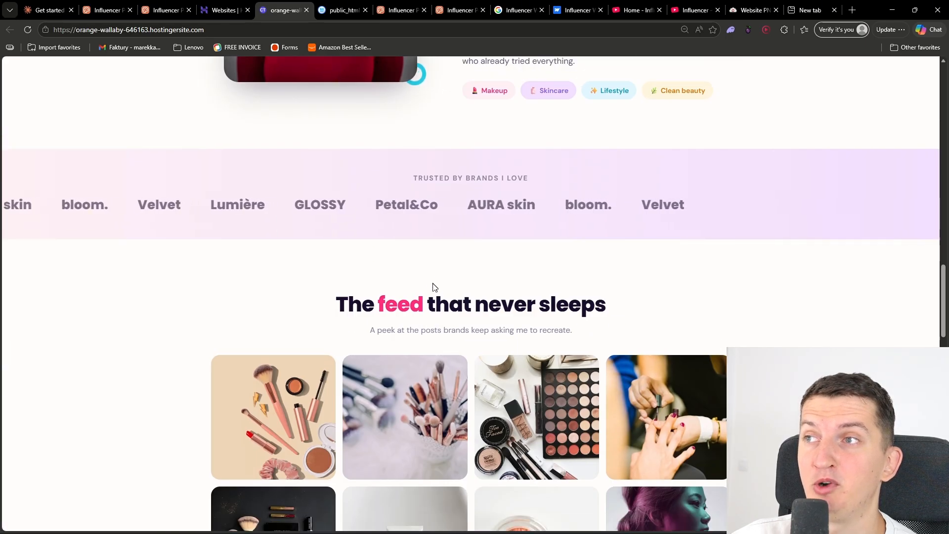
pyautogui.scroll(-8, 330, 374)
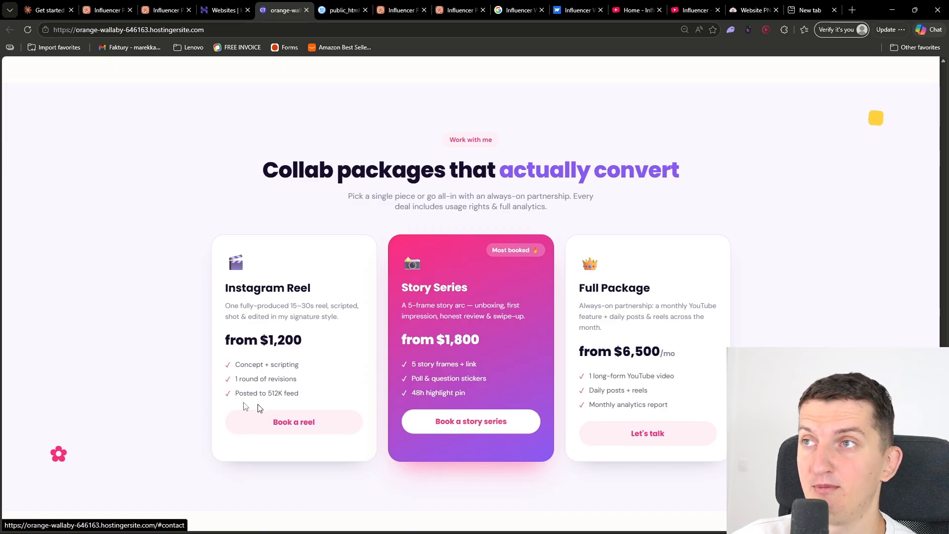
pyautogui.scroll(-8, 648, 437)
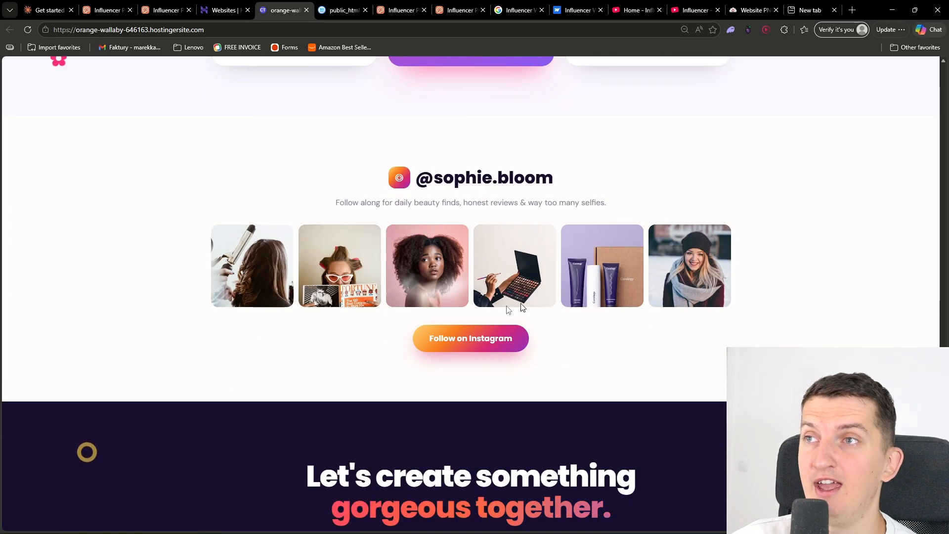
pyautogui.scroll(-5, 636, 320)
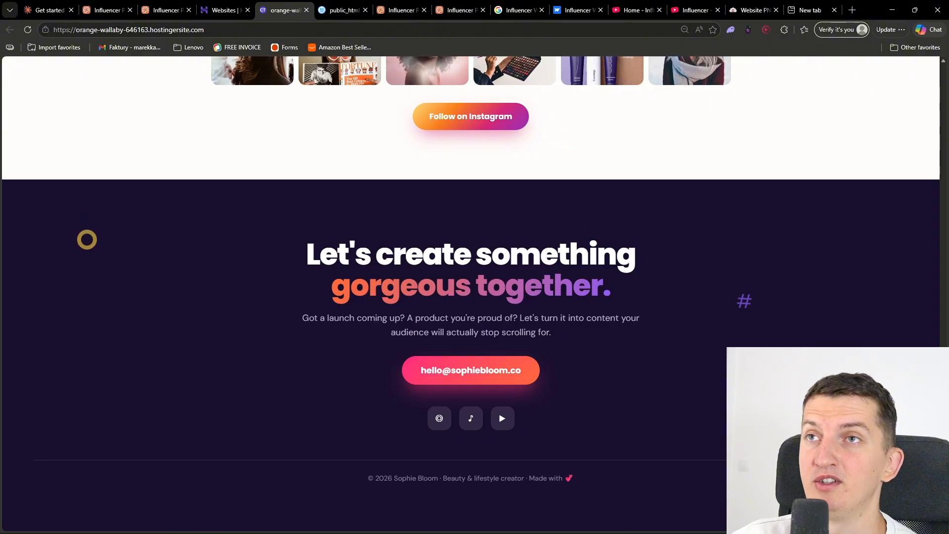
pyautogui.scroll(20, 433, 170)
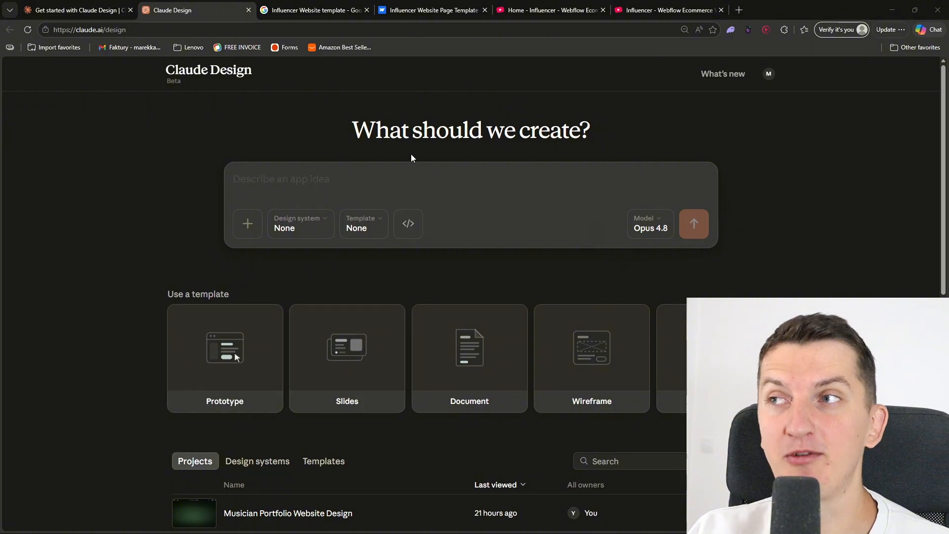
# Browse the Webflow influencer template page and the Google image results for "Influencer Website template" for a reference design
pyautogui.click(408, 173)
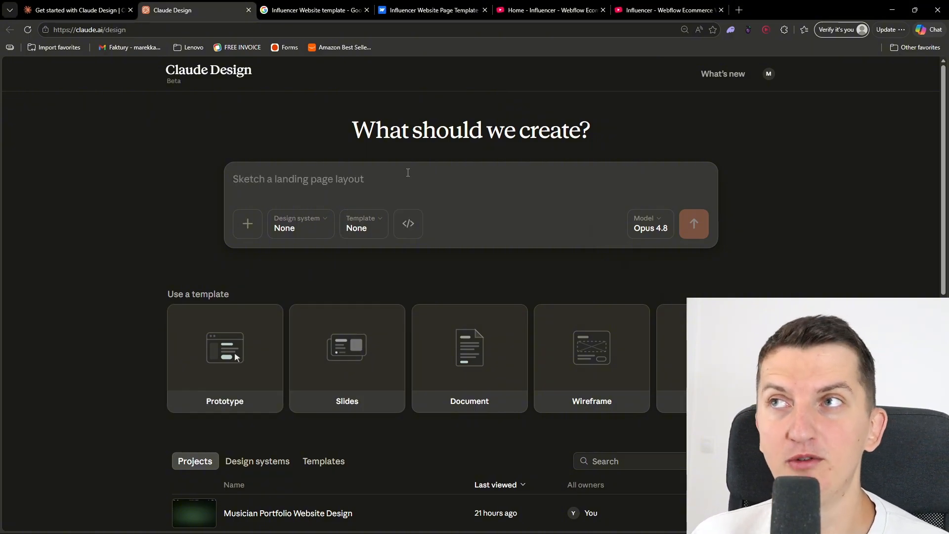
pyautogui.click(435, 10)
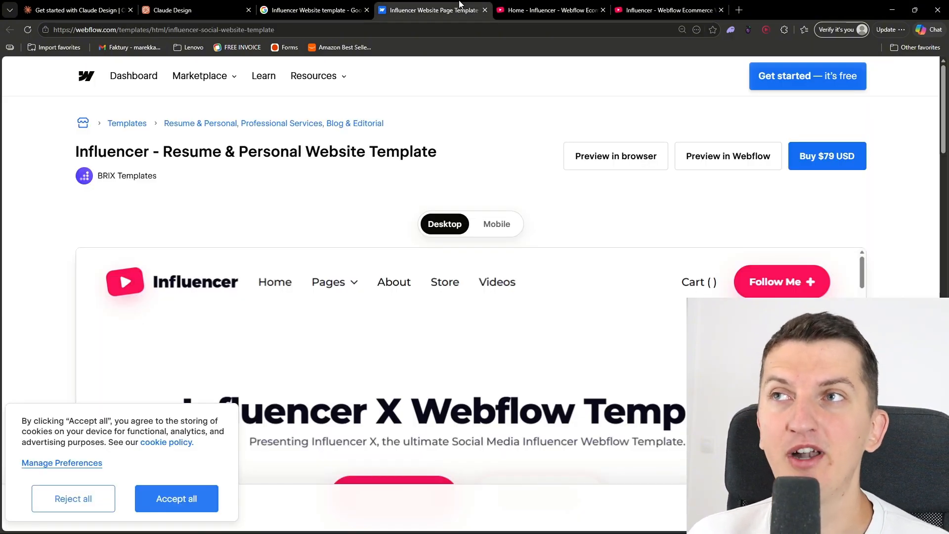
pyautogui.click(333, 4)
pyautogui.scroll(-7, 380, 322)
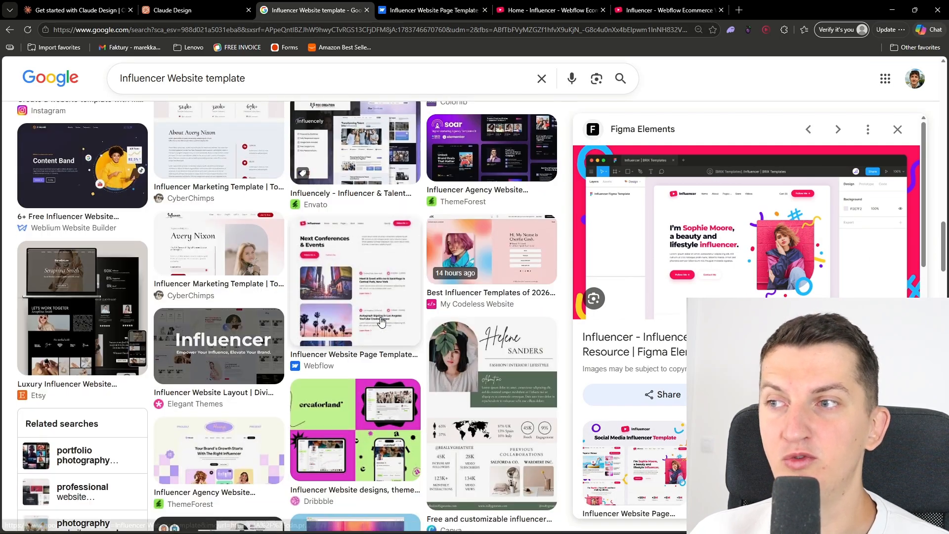
pyautogui.scroll(-6, 381, 321)
pyautogui.scroll(10, 381, 320)
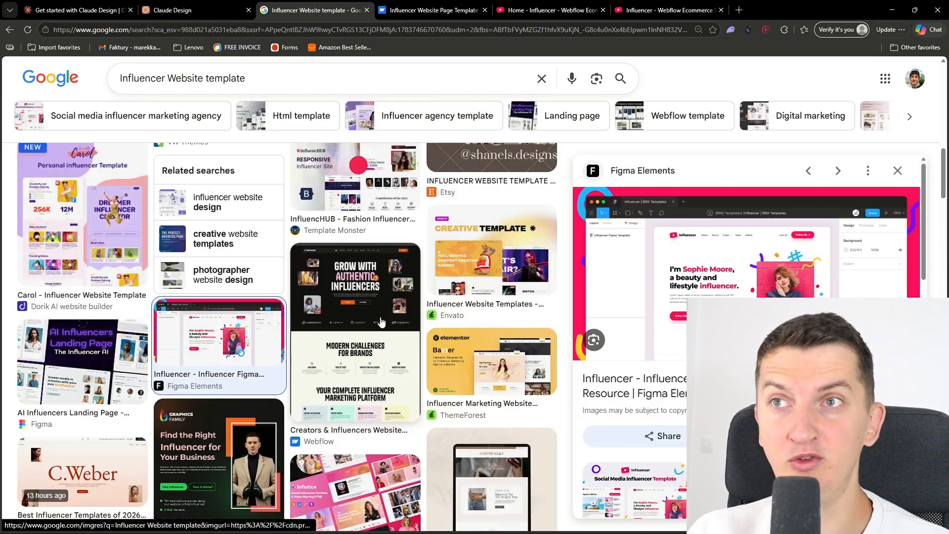
pyautogui.scroll(-4, 381, 323)
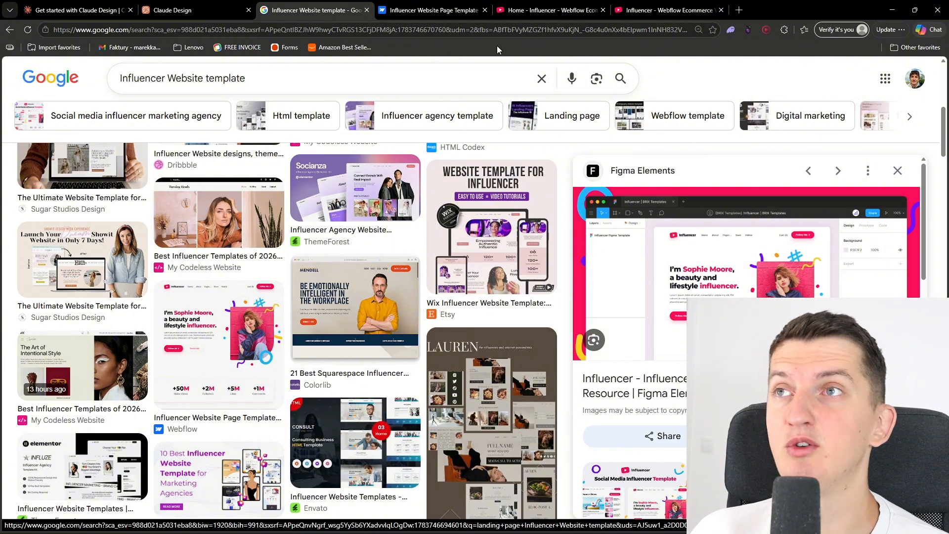
# Look through the live Webflow Influencer template home page and copy its web address
pyautogui.click(548, 10)
pyautogui.scroll(-1, 473, 297)
pyautogui.scroll(-20, 467, 352)
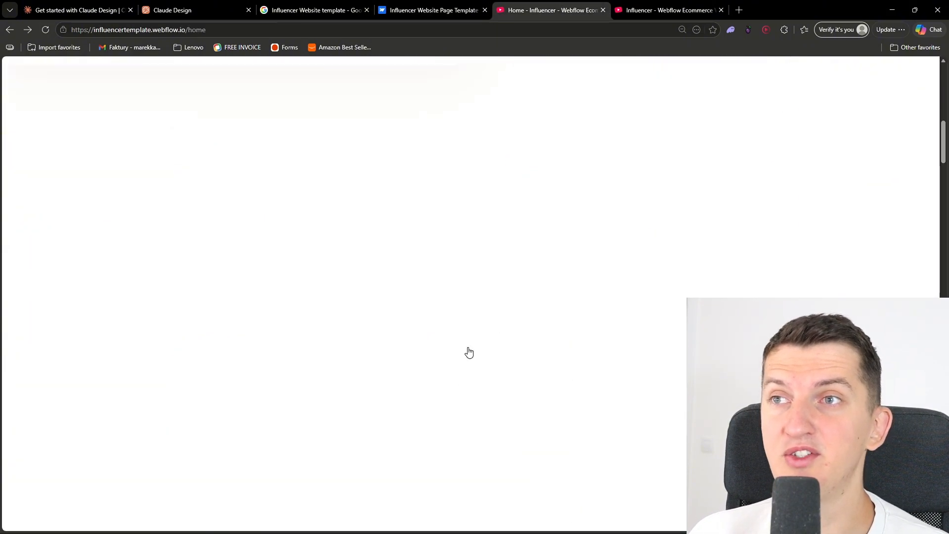
pyautogui.scroll(20, 557, 351)
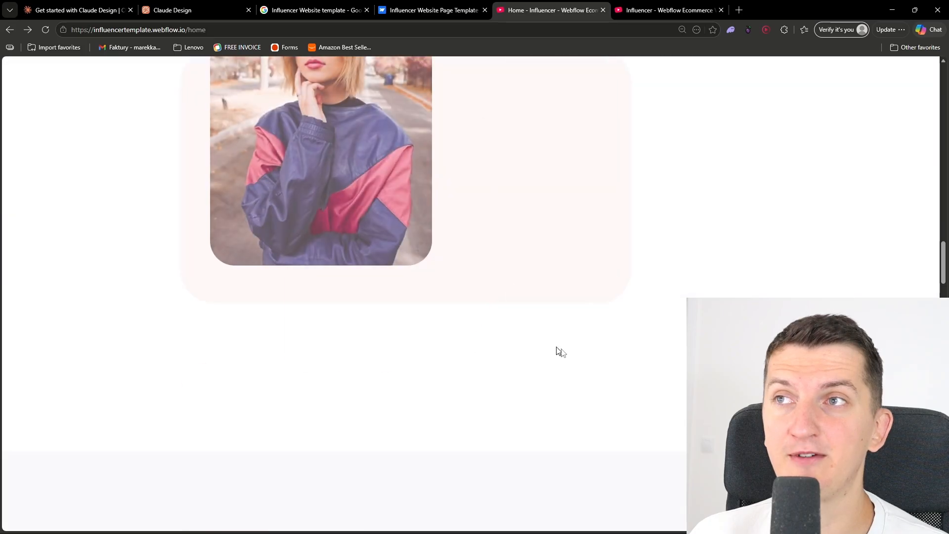
pyautogui.click(348, 30)
pyautogui.hotkey('ctrl', 'c')
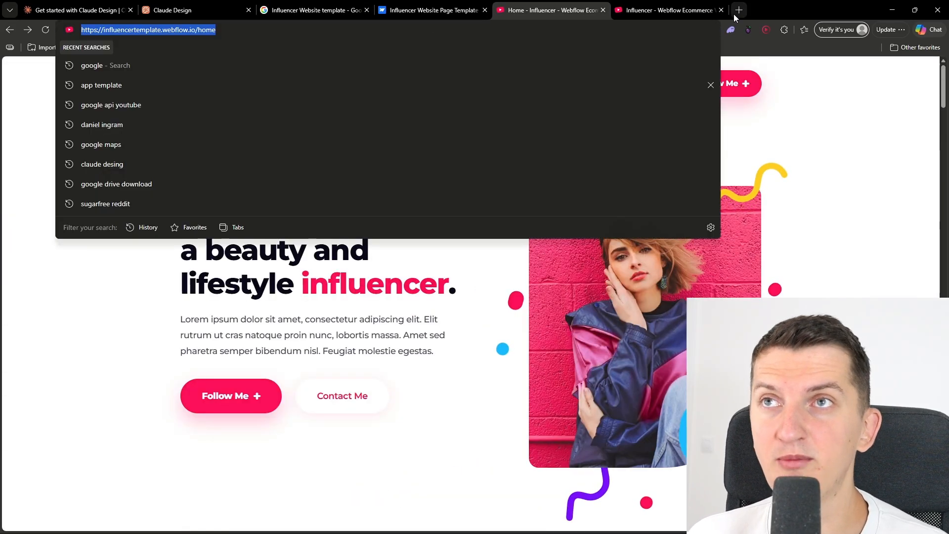
# Search Google for "website to png" in a new browser tab and open CloudConvert's Website PNG Screenshot tool
pyautogui.click(734, 14)
pyautogui.write('google.com')
pyautogui.press('Return')
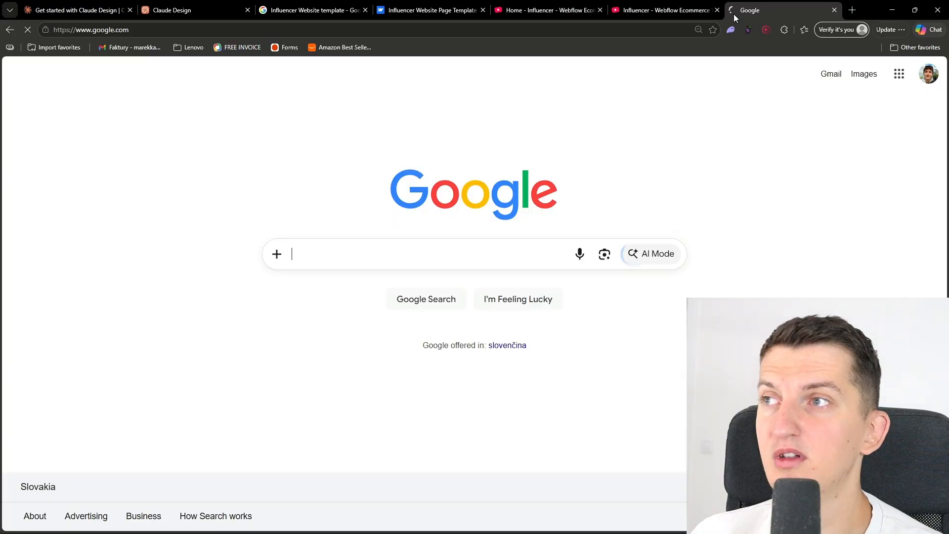
pyautogui.write('website')
pyautogui.press('Down')
pyautogui.press('Return')
pyautogui.click(252, 193)
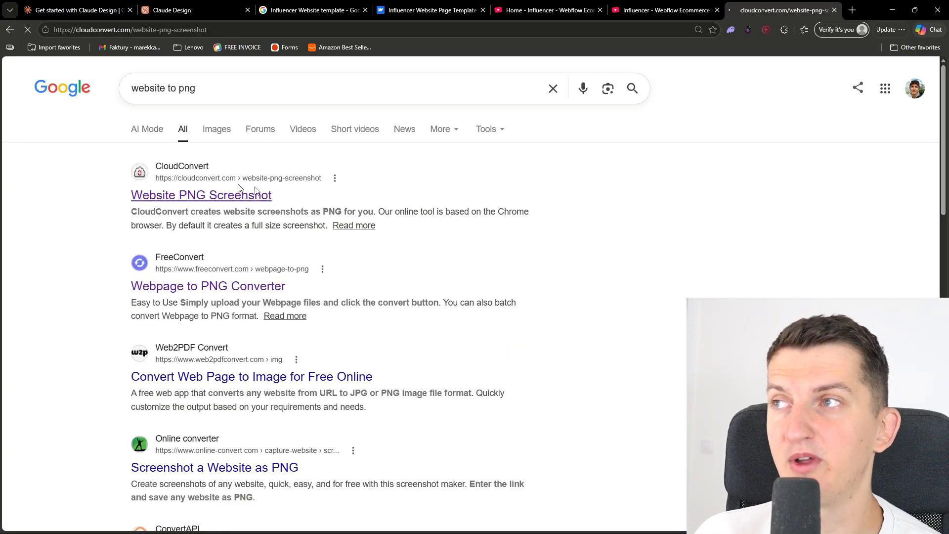
pyautogui.click(401, 384)
pyautogui.hotkey('ctrl', 'v')
pyautogui.click(573, 387)
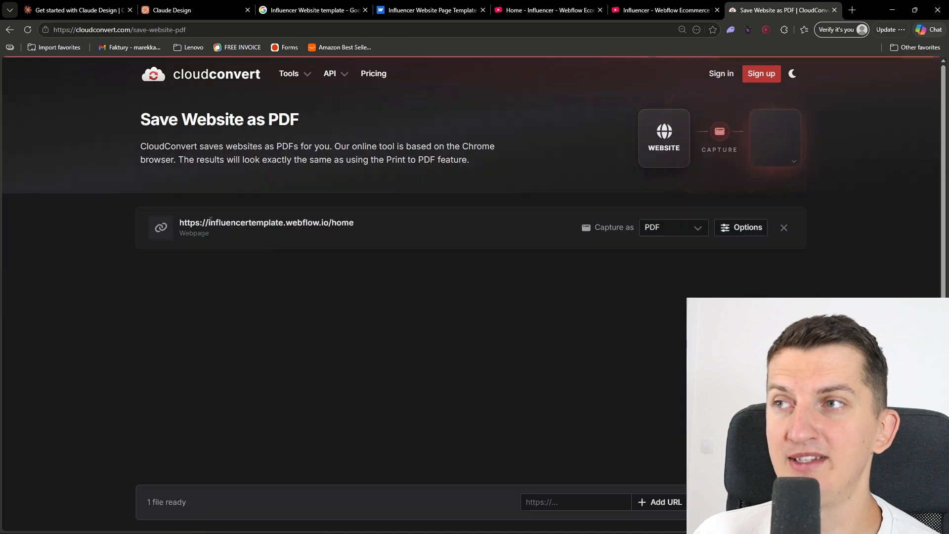
pyautogui.scroll(-2, 504, 331)
pyautogui.scroll(2, 505, 335)
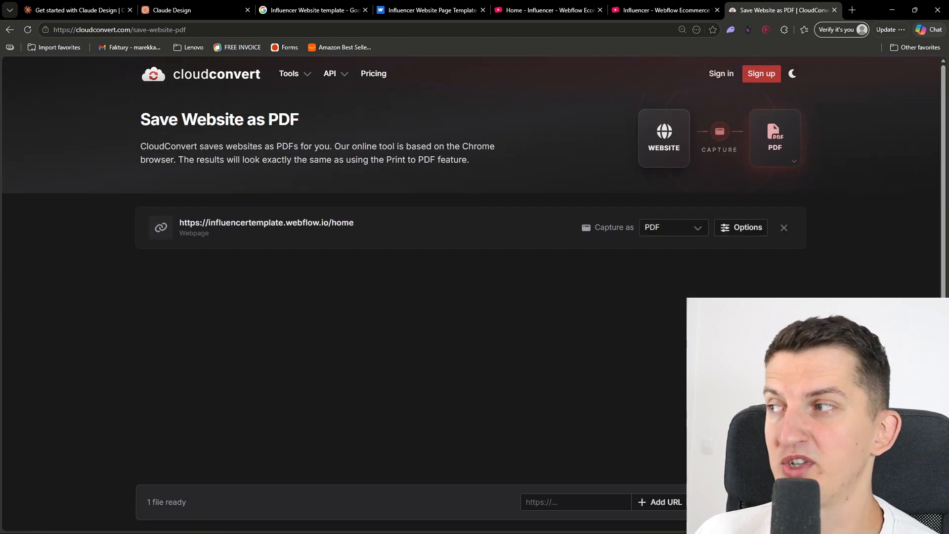
# Capture the template page as a PNG image and download the resulting file
pyautogui.click(648, 228)
pyautogui.moveTo(665, 296)
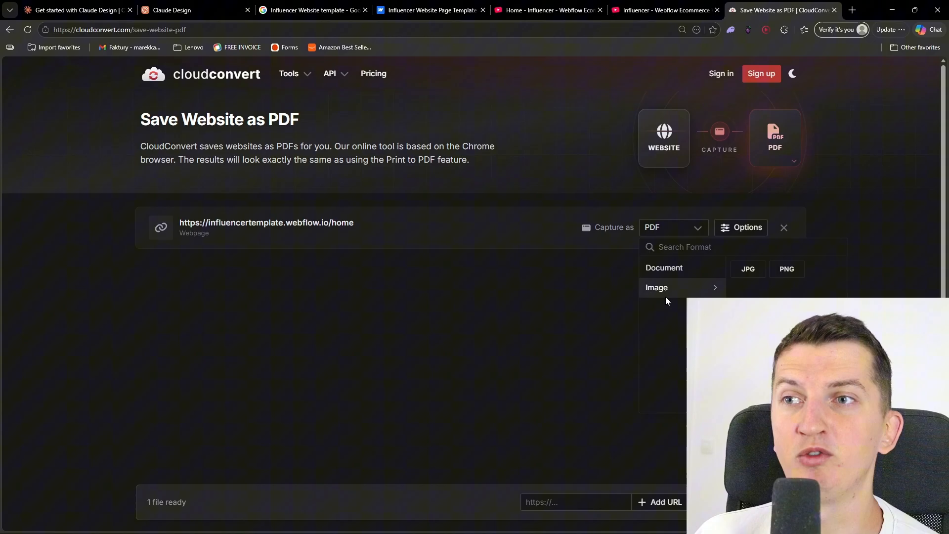
pyautogui.click(786, 269)
pyautogui.click(774, 503)
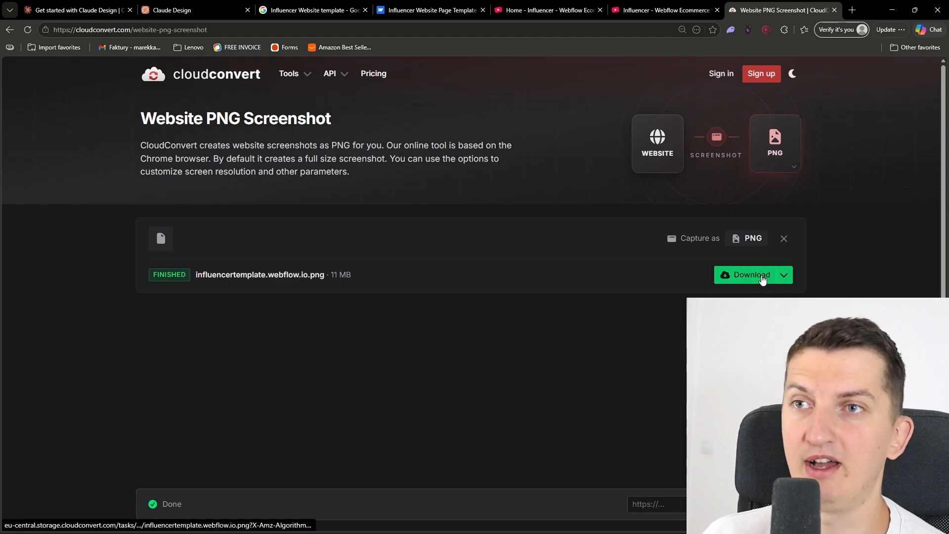
pyautogui.click(763, 279)
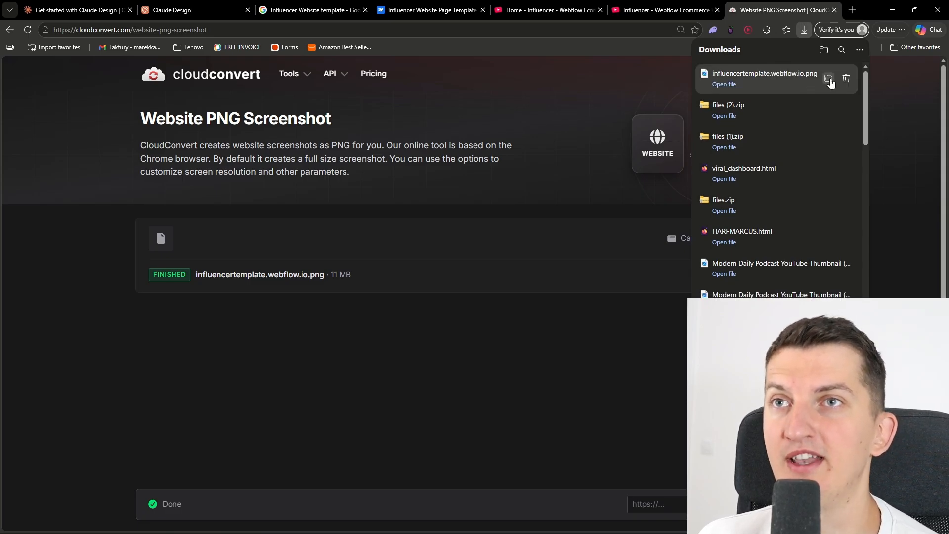
# Attach the downloaded influencertemplate.webflow.io.png from the Downloads folder to the new project prompt in Claude Design
pyautogui.click(830, 80)
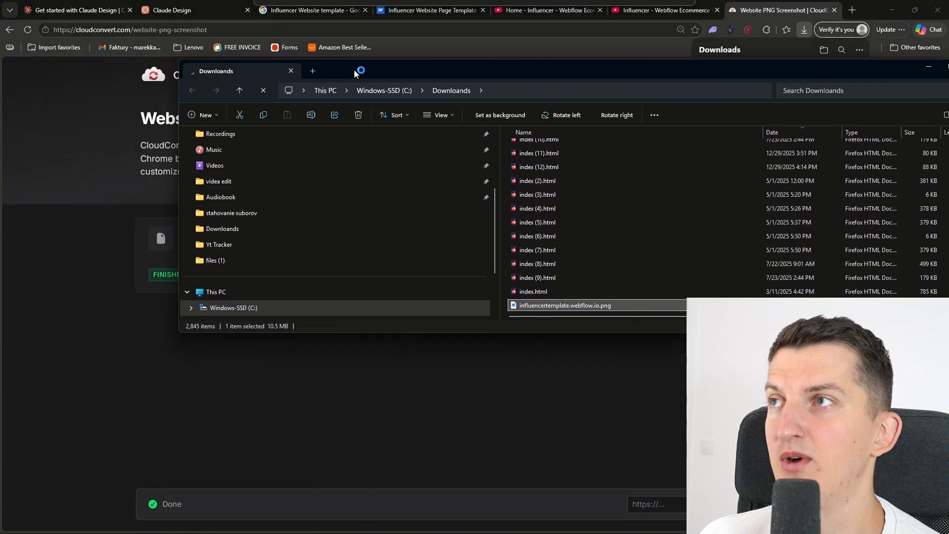
pyautogui.click(179, 6)
pyautogui.hotkey('alt', 'Tab')
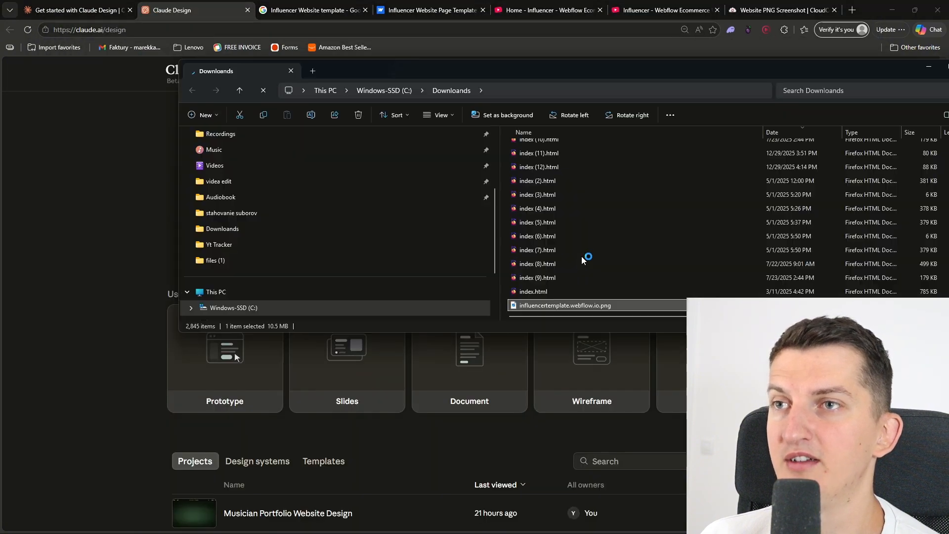
pyautogui.moveTo(179, 164); pyautogui.dragTo(468, 187)
pyautogui.moveTo(825, 305); pyautogui.dragTo(359, 191)
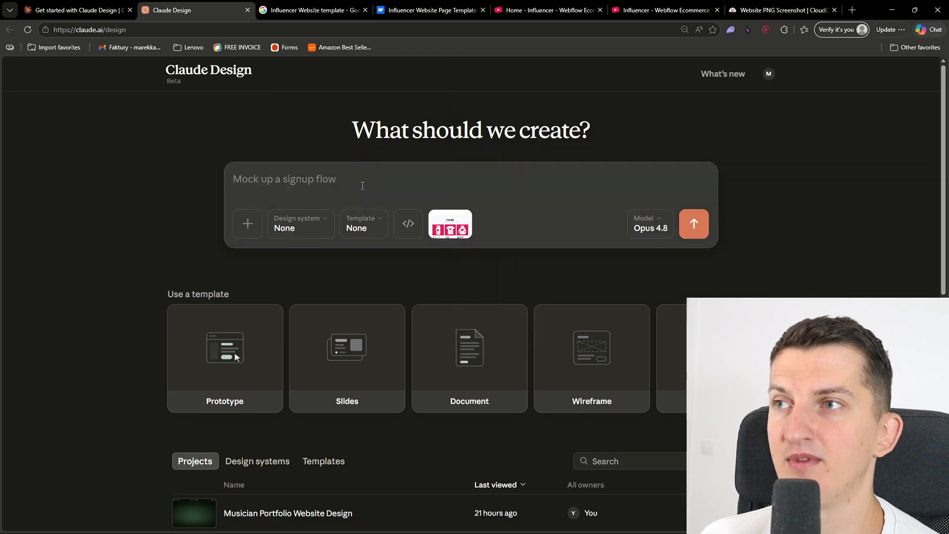
# Write a prompt requesting an influencer website similar to this, more for instagram style, without products, just presentation for companies
pyautogui.write('Hey there, so I want you to make')
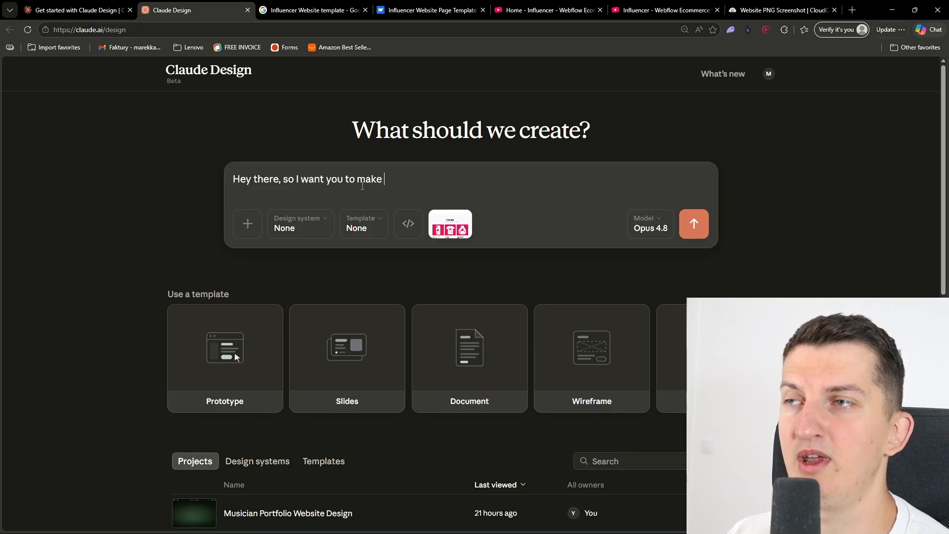
pyautogui.write(' influencer website')
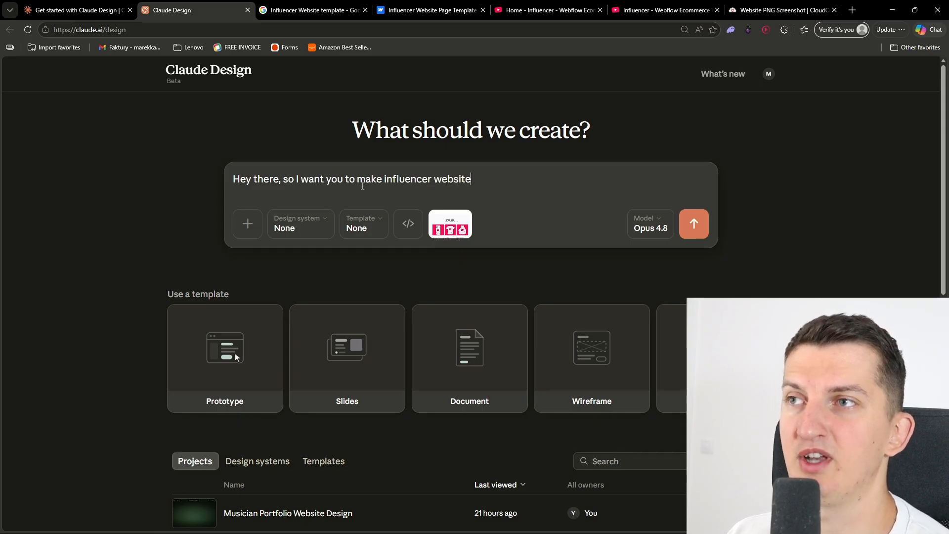
pyautogui.write(' similar to this, more for instagram sty')
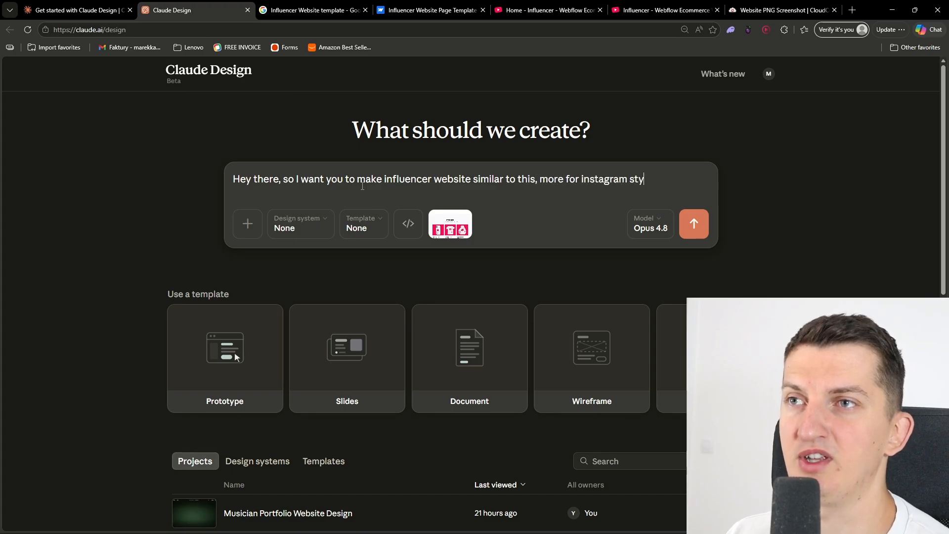
pyautogui.write('le, without prod')
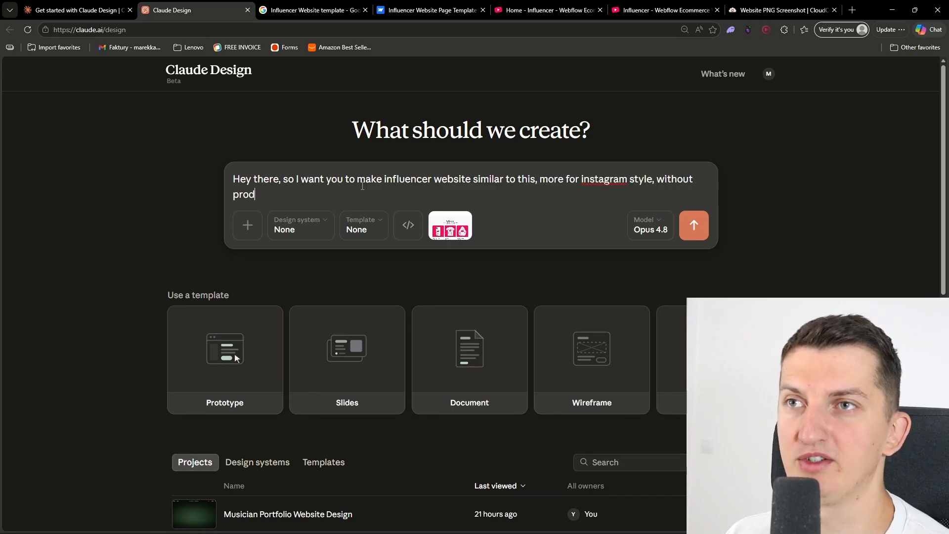
pyautogui.write('ucts just presentation')
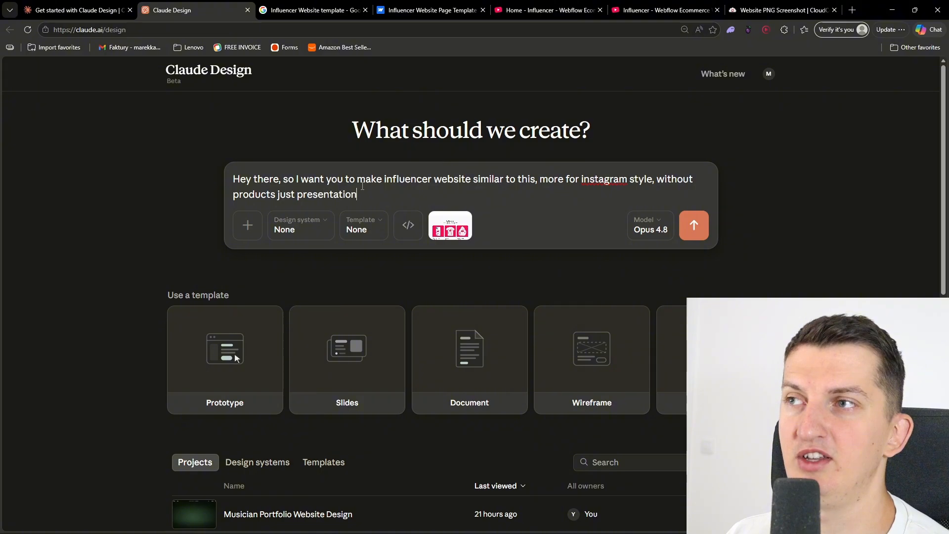
pyautogui.write(' for companies,')
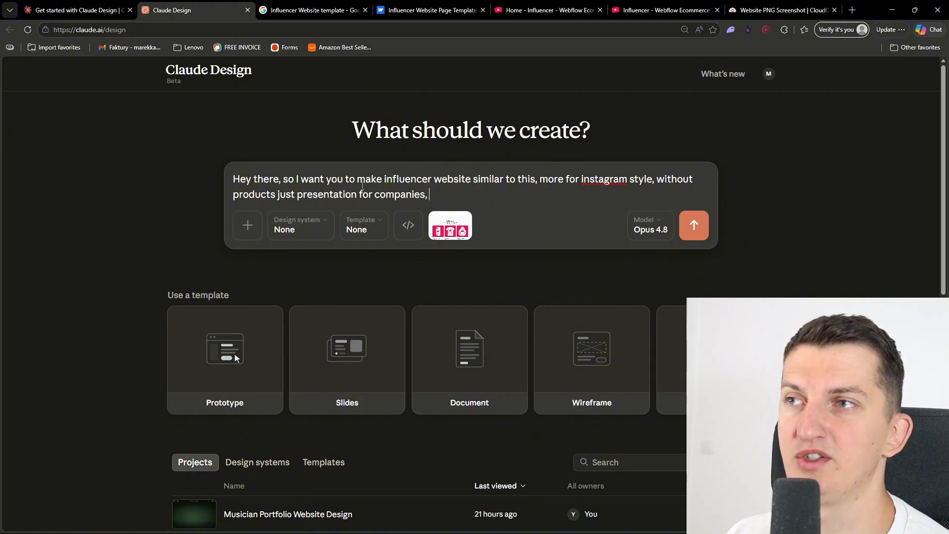
pyautogui.write(' I want it to be mobile friendly.. please as')
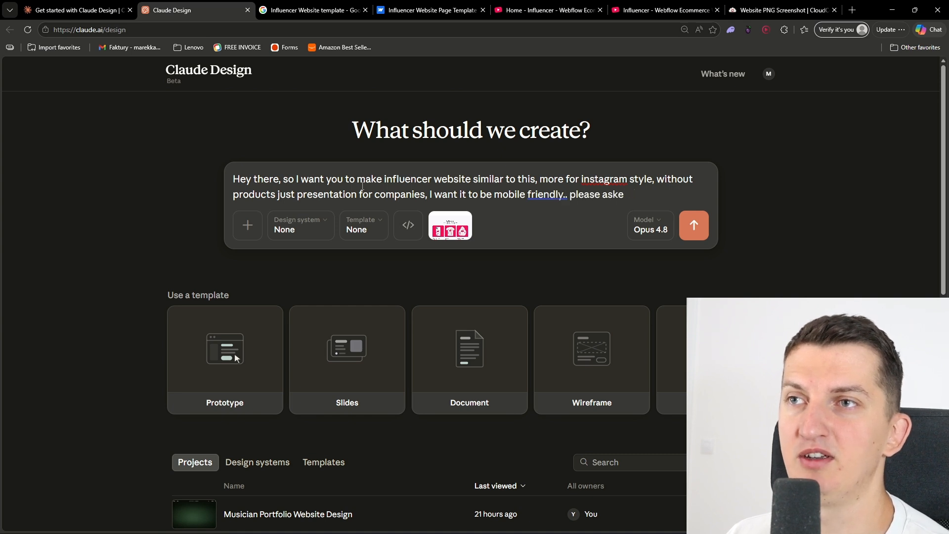
pyautogui.write('k me some quesitons')
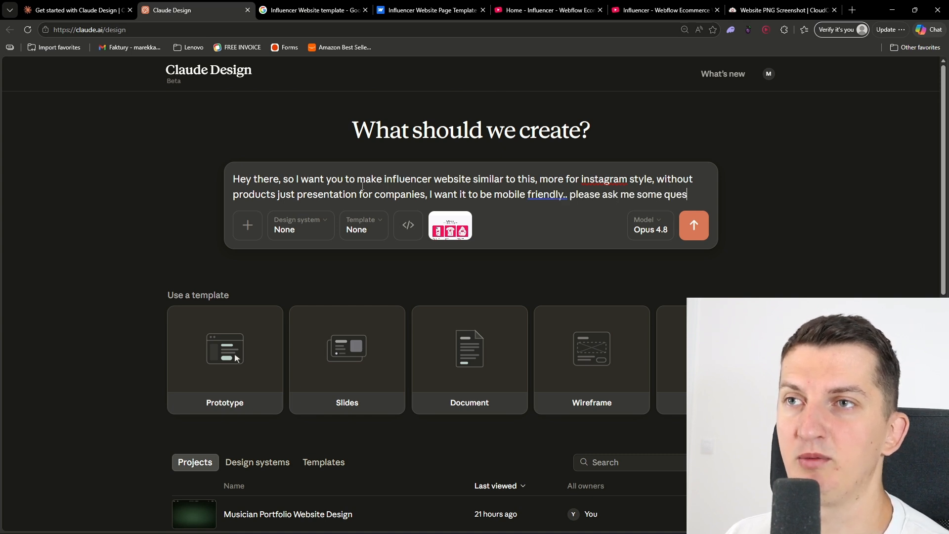
# Extend the prompt to request a mobile friendly site that is alive with a lot of animations, and ask Claude to pose some questions
pyautogui.press('BackSpace')
pyautogui.press('BackSpace')
pyautogui.press('BackSpace')
pyautogui.press('BackSpace')
pyautogui.press('BackSpace')
pyautogui.press('BackSpace')
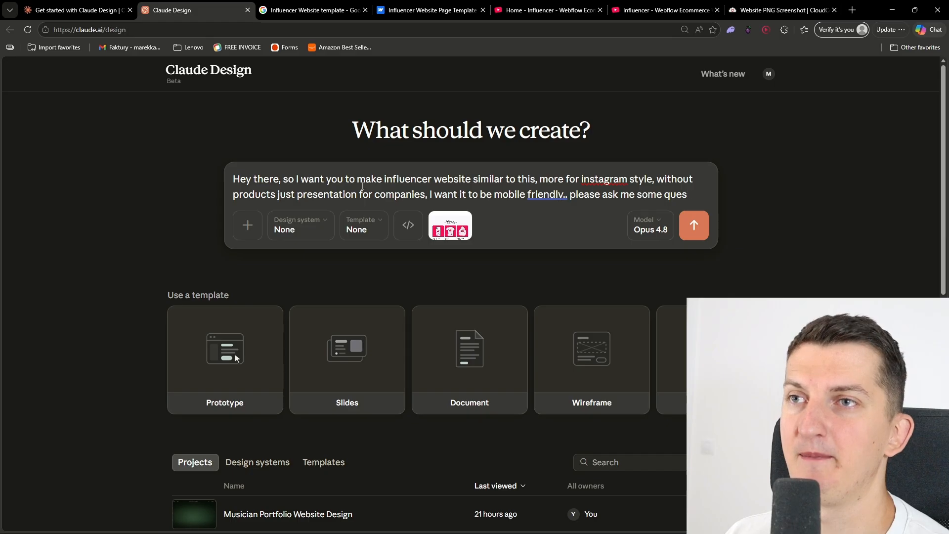
pyautogui.write('tions, I want it to b')
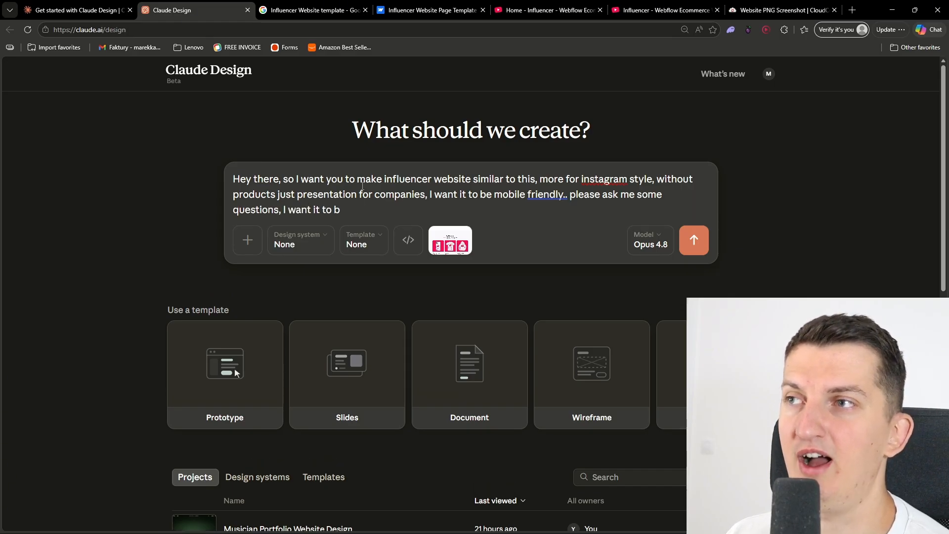
pyautogui.write('d have there a lot of animations')
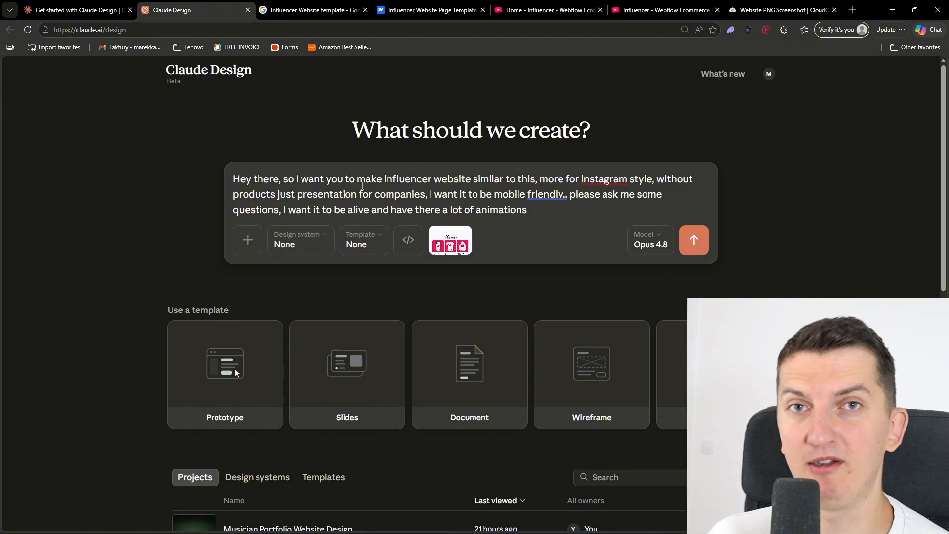
# Add to the prompt that some pictures from Internet should be included, which will then be replaced
pyautogui.write('.')
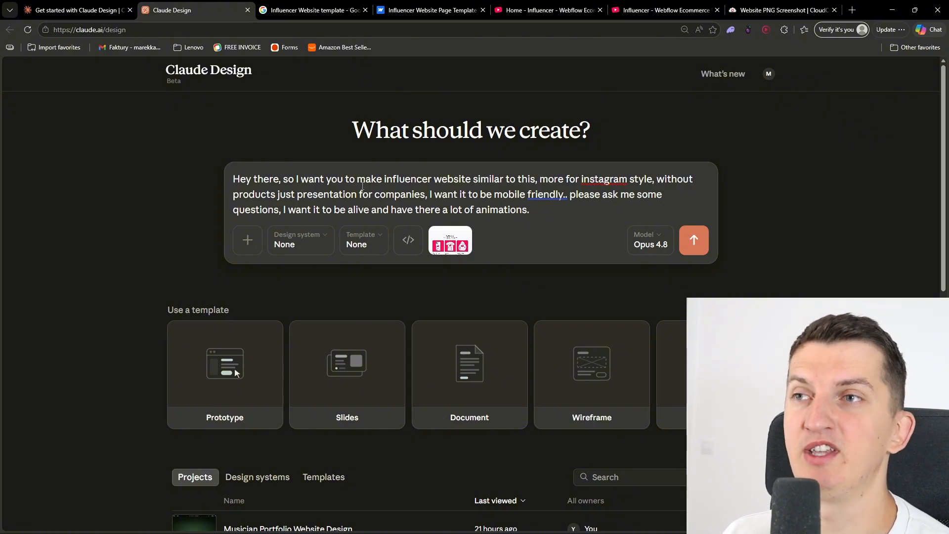
pyautogui.write(' Add there some')
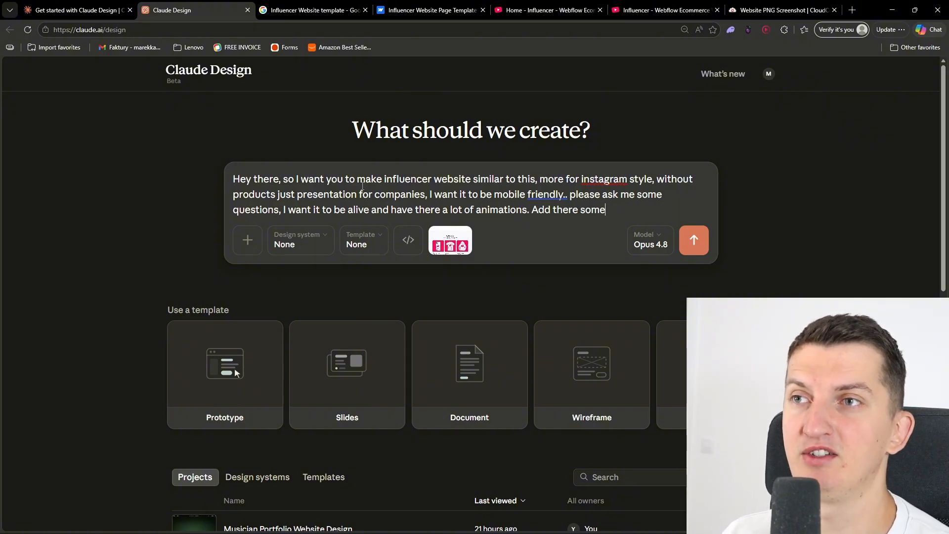
pyautogui.write(' pictures fomr ')
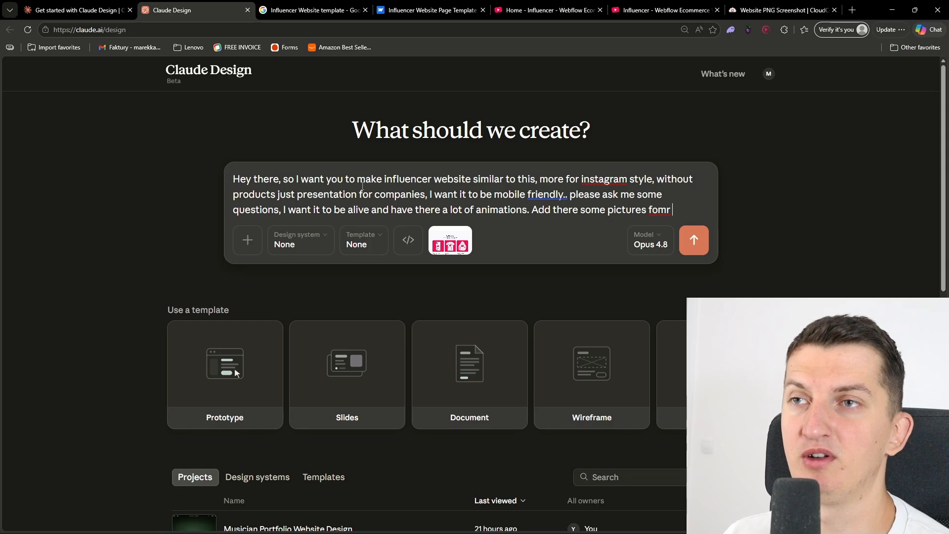
pyautogui.press('BackSpace')
pyautogui.press('BackSpace')
pyautogui.press('BackSpace')
pyautogui.press('BackSpace')
pyautogui.write('rom Inter')
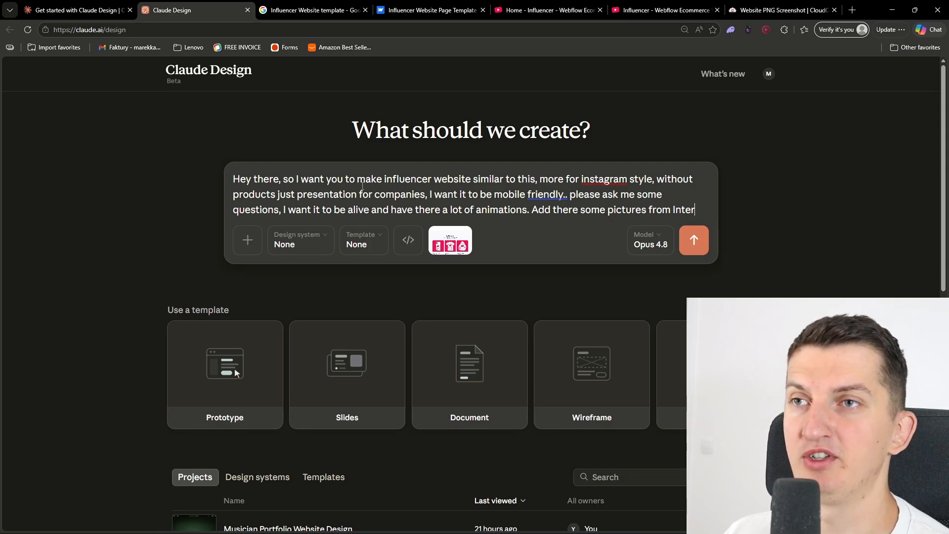
pyautogui.write('net then I will replac')
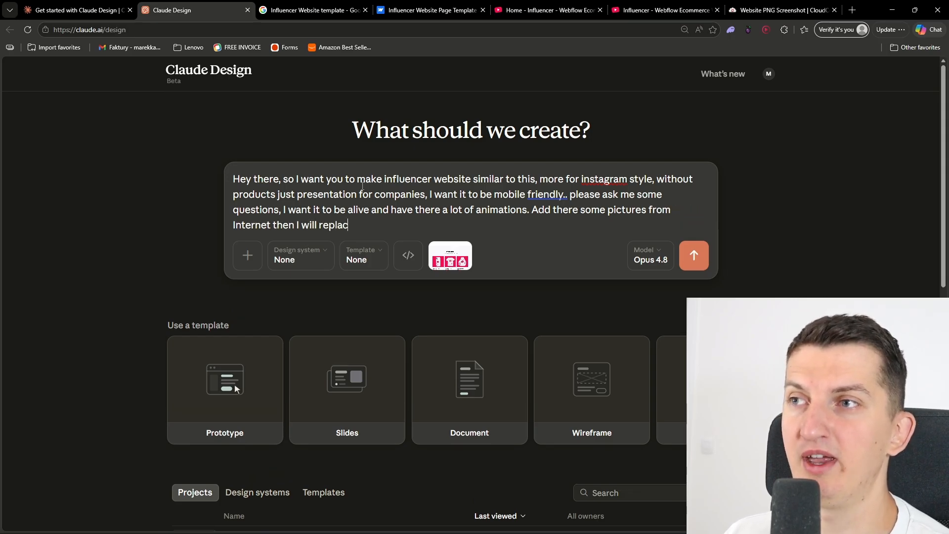
# Review the Webflow influencer template's home page from hero to footer, checking its sections, pictures and animations
pyautogui.click(546, 10)
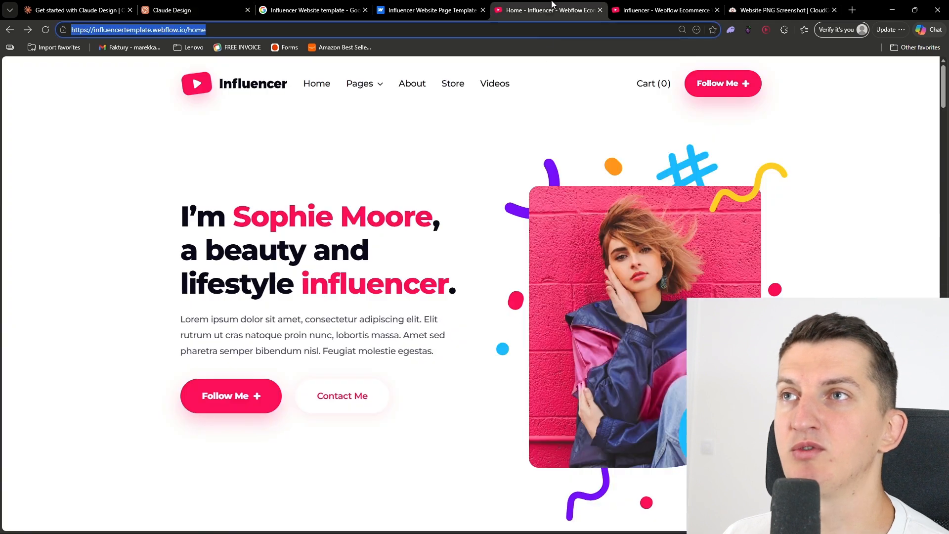
pyautogui.scroll(-15, 325, 294)
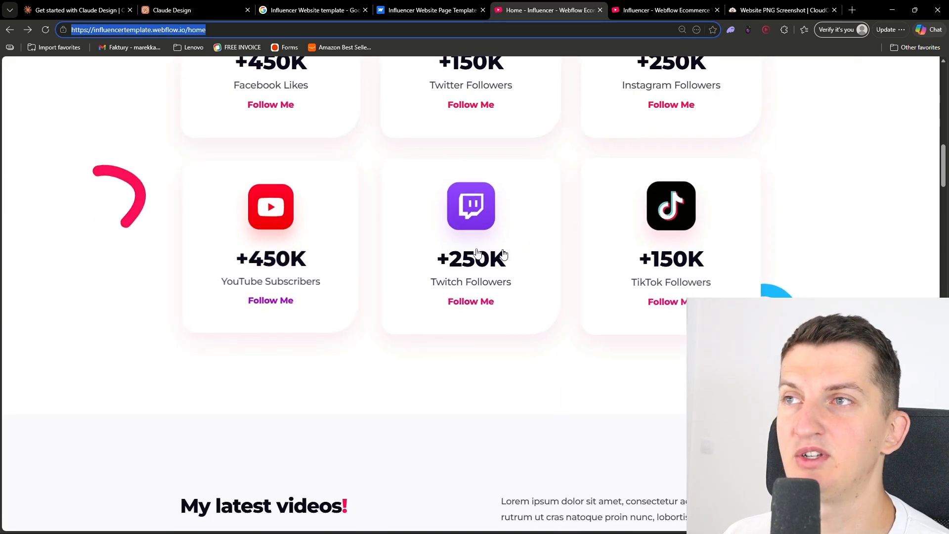
pyautogui.scroll(-10, 398, 282)
pyautogui.scroll(-15, 250, 386)
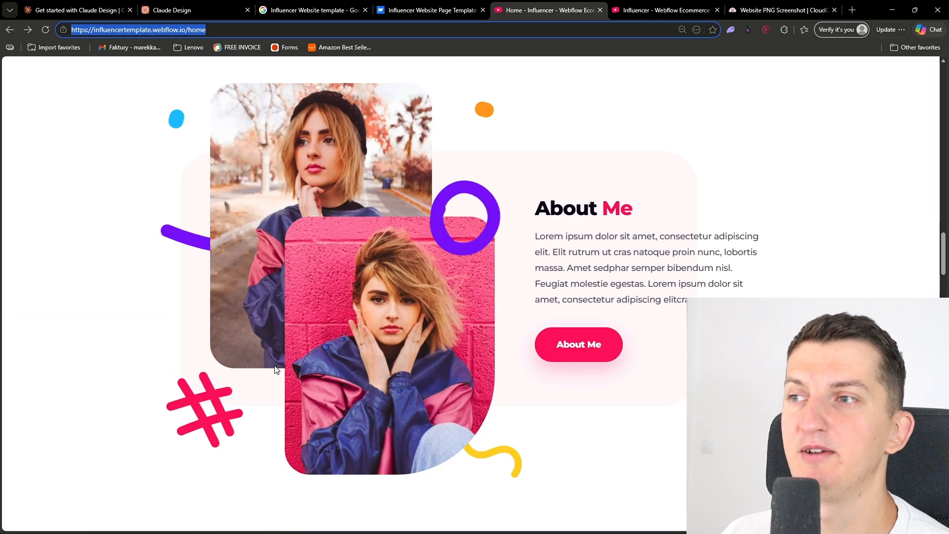
pyautogui.scroll(-15, 276, 370)
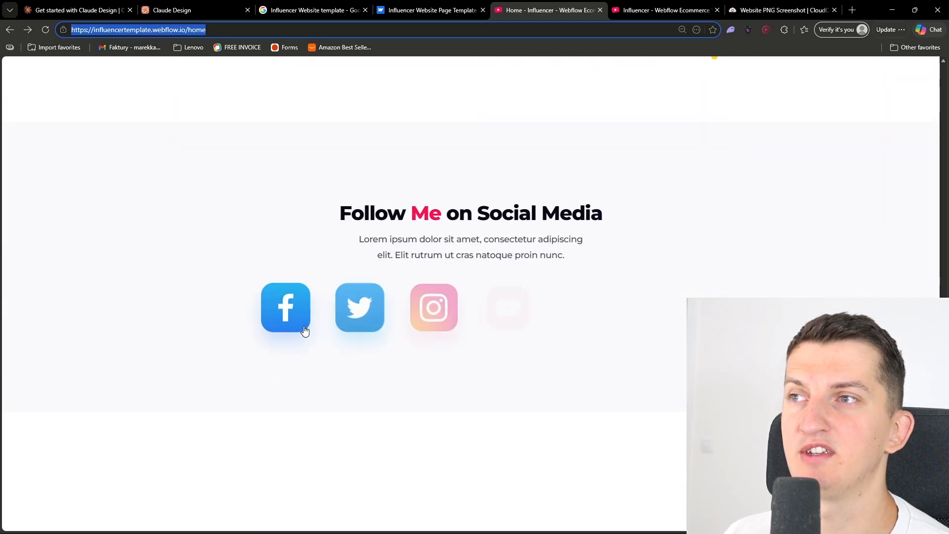
pyautogui.scroll(-10, 352, 358)
pyautogui.scroll(-15, 352, 358)
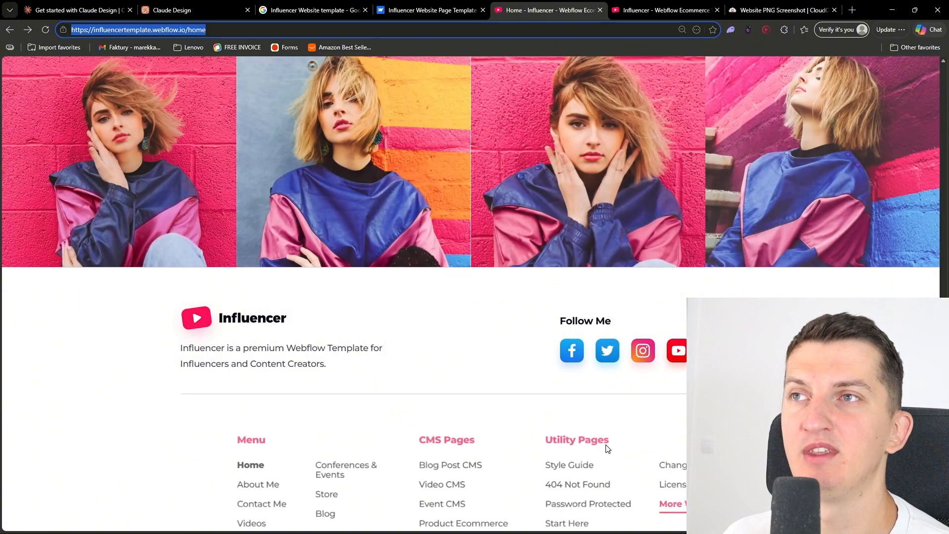
pyautogui.middleClick(609, 449)
pyautogui.scroll(20, 320, 165)
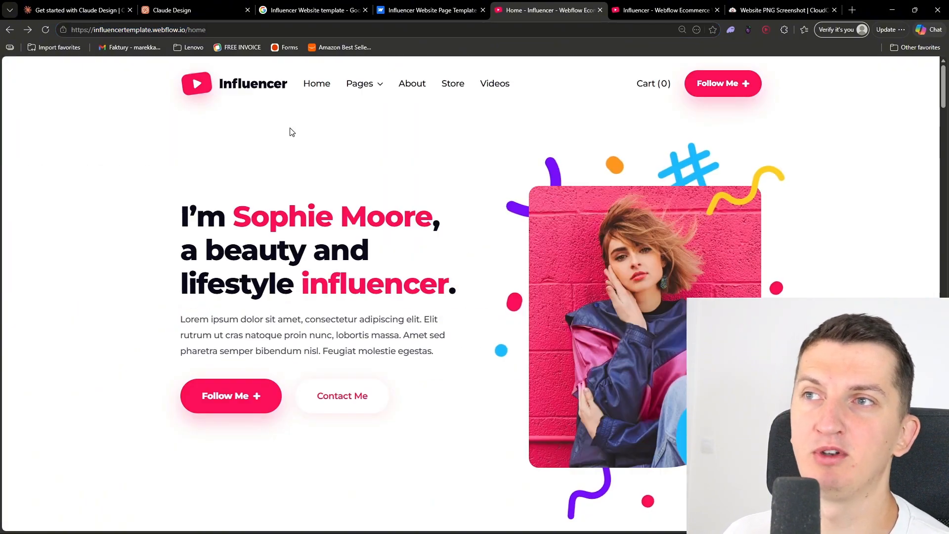
# Back in Claude Design, add that buttons should be interactive when hovered and questions asked to figure it out, and submit the prompt
pyautogui.click(172, 10)
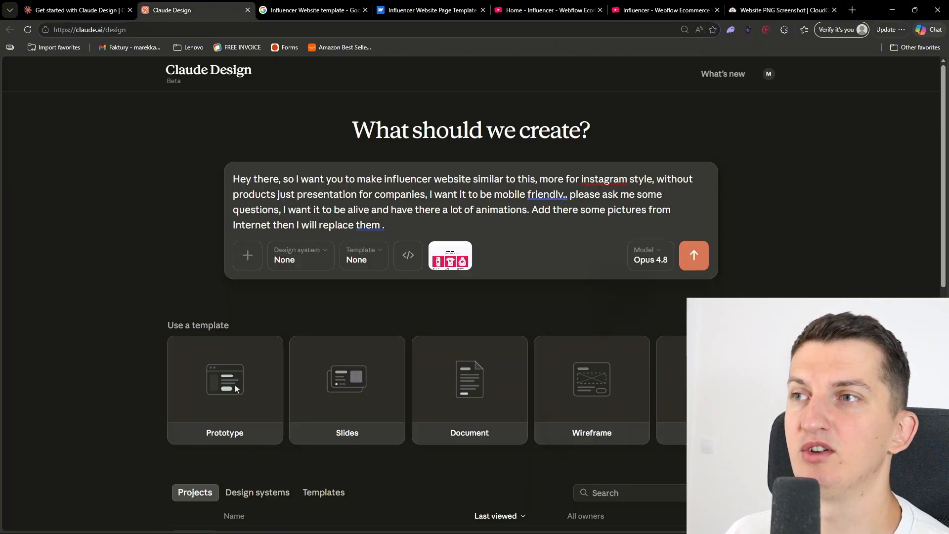
pyautogui.press('BackSpace')
pyautogui.press('BackSpace')
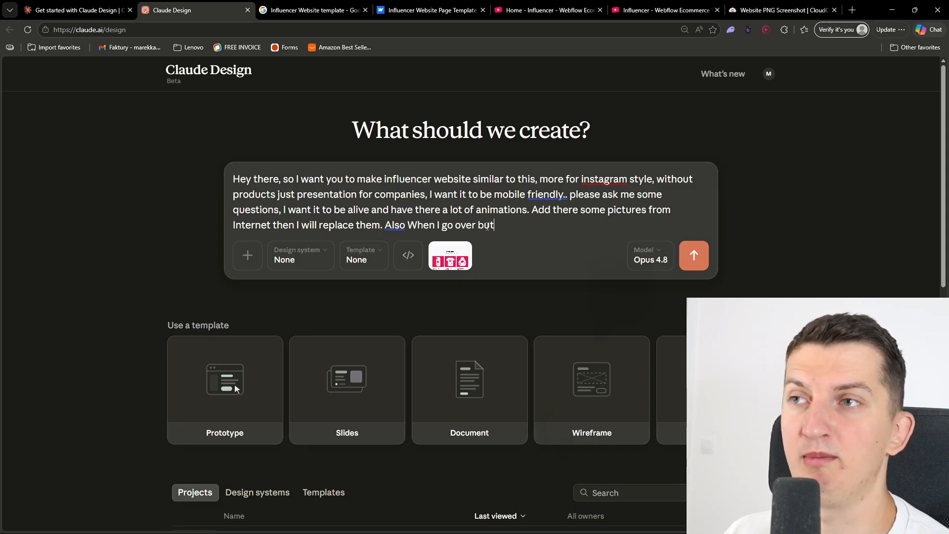
pyautogui.write('it to be interactive so thats what I')
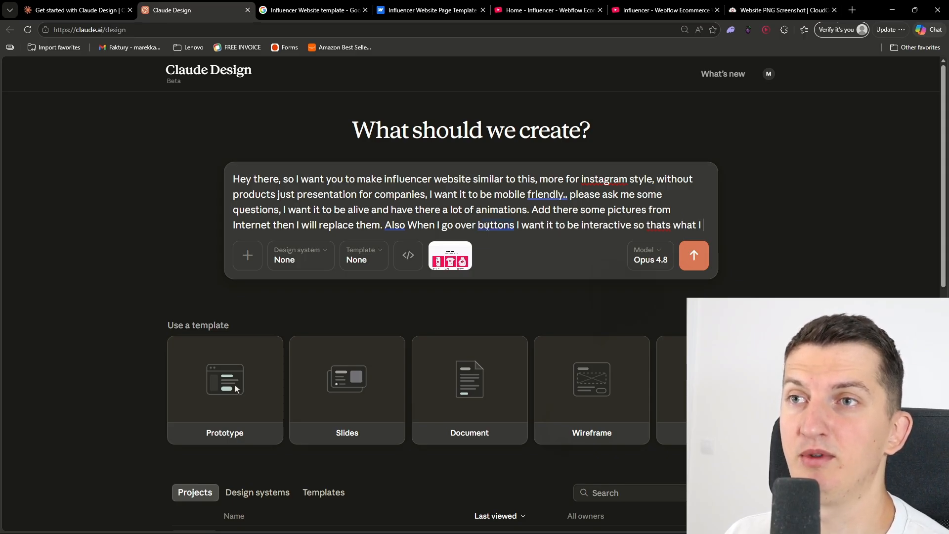
pyautogui.write('want')
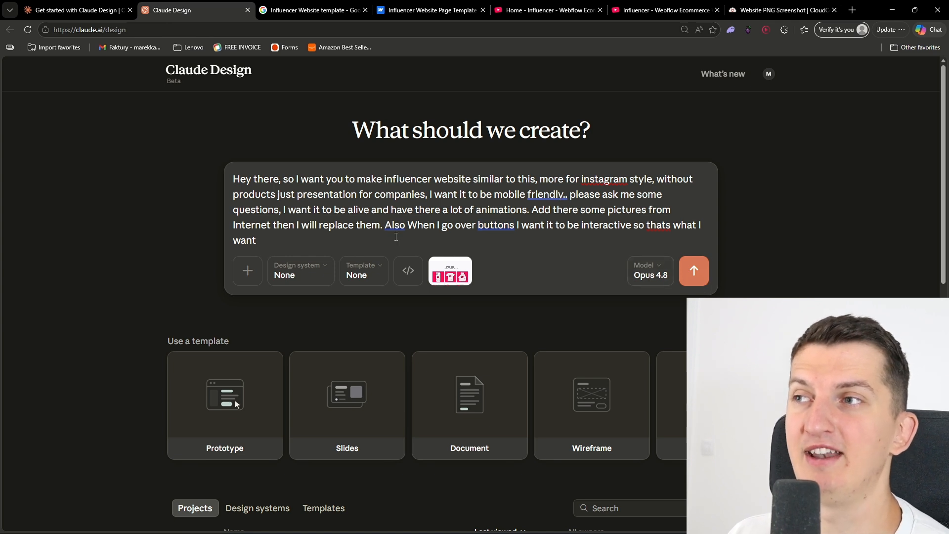
pyautogui.write('. just ask sme ques')
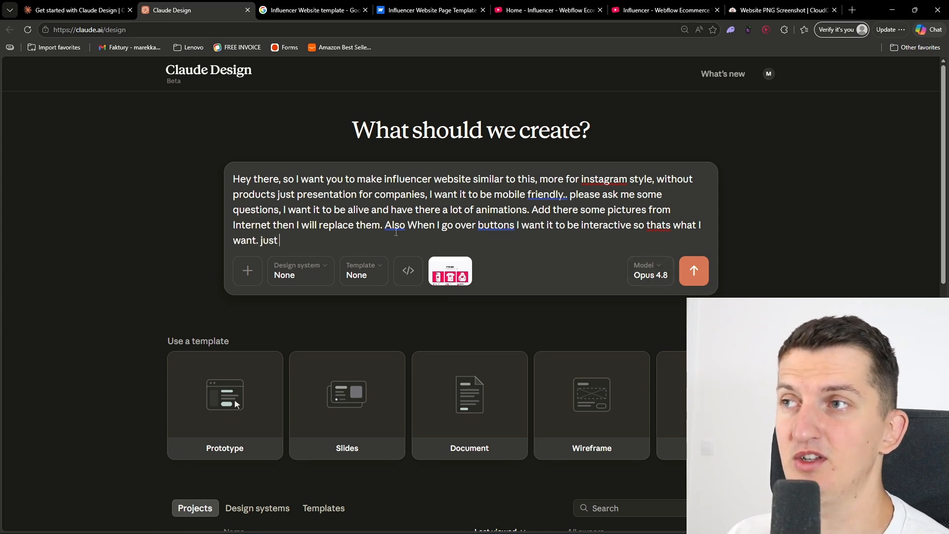
pyautogui.write('tions to figure it out')
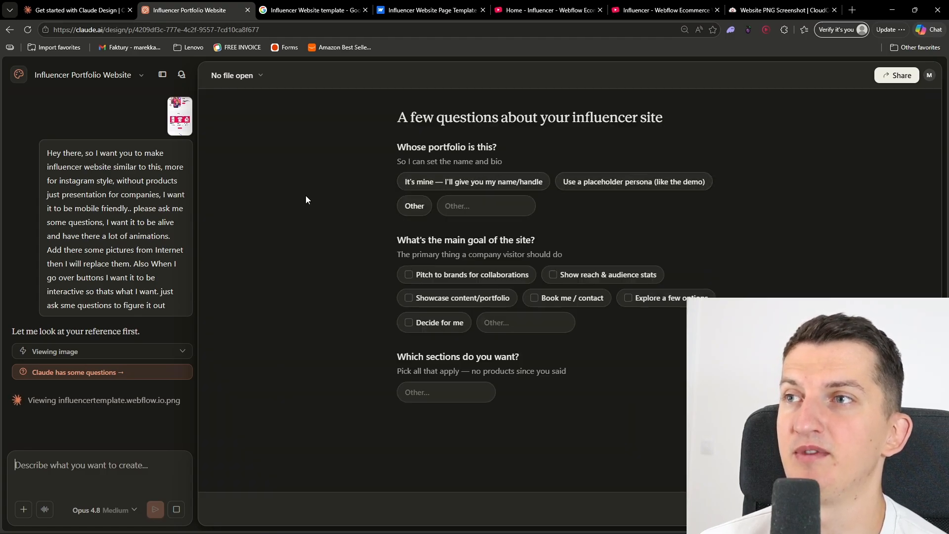
# Answer with a placeholder persona for the portfolio, and choose Pitch to brands for collaborations and Showcase content/portfolio as the site's goals
pyautogui.click(624, 186)
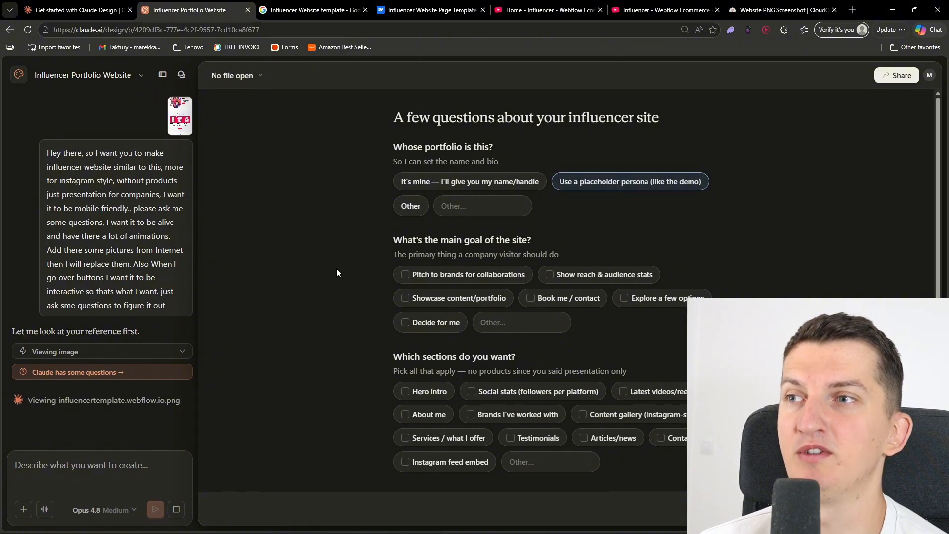
pyautogui.click(504, 273)
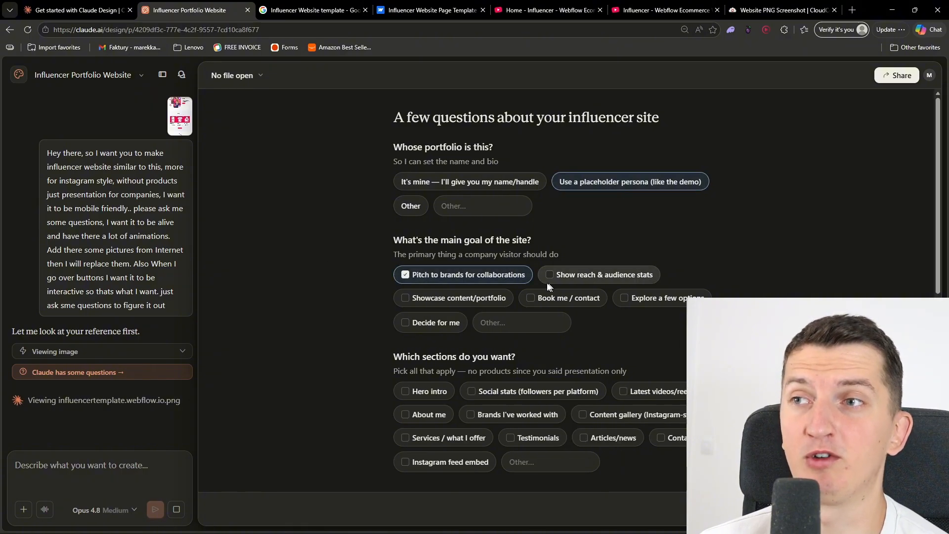
pyautogui.scroll(-2, 306, 294)
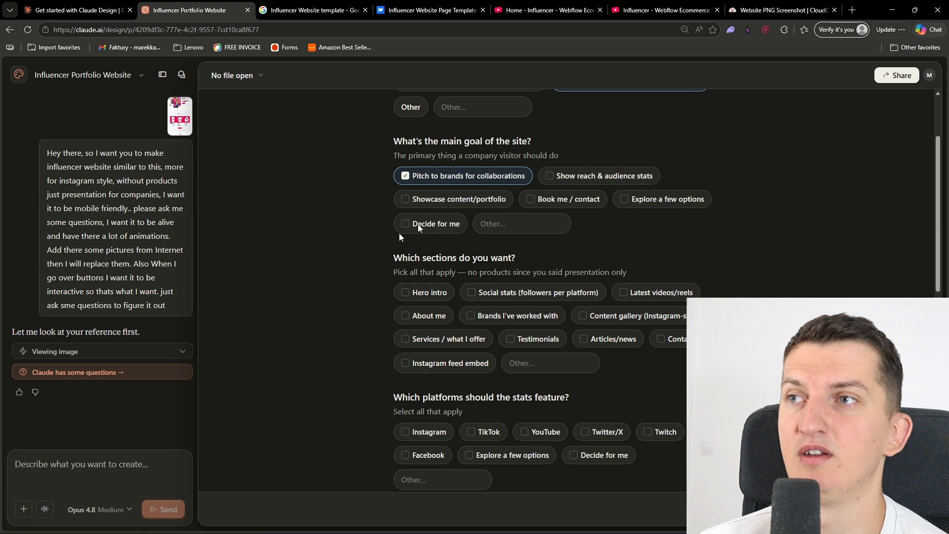
pyautogui.click(470, 203)
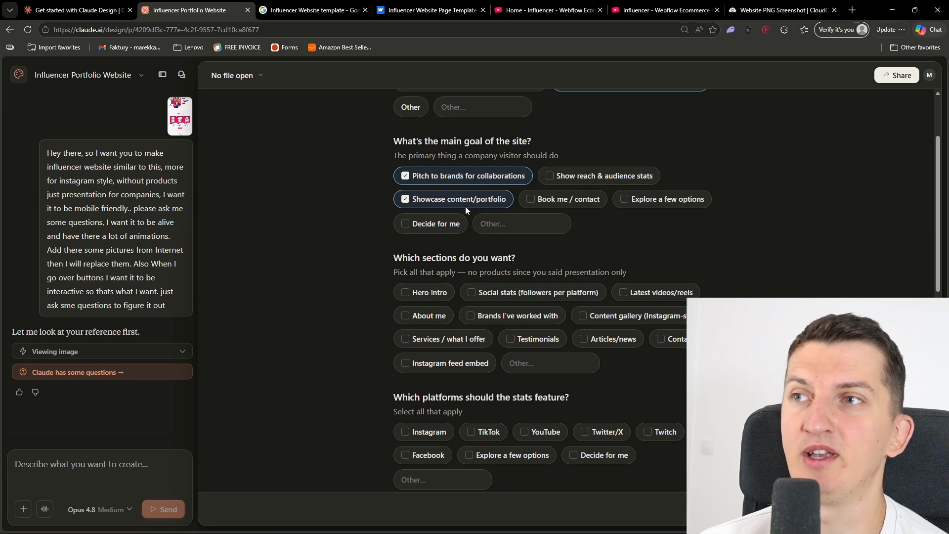
# Select the sections Hero intro, Social stats, Latest videos/reels, About me, Brands I've worked with, Content gallery, Services / what I offer and Instagram feed embed
pyautogui.scroll(-1, 331, 262)
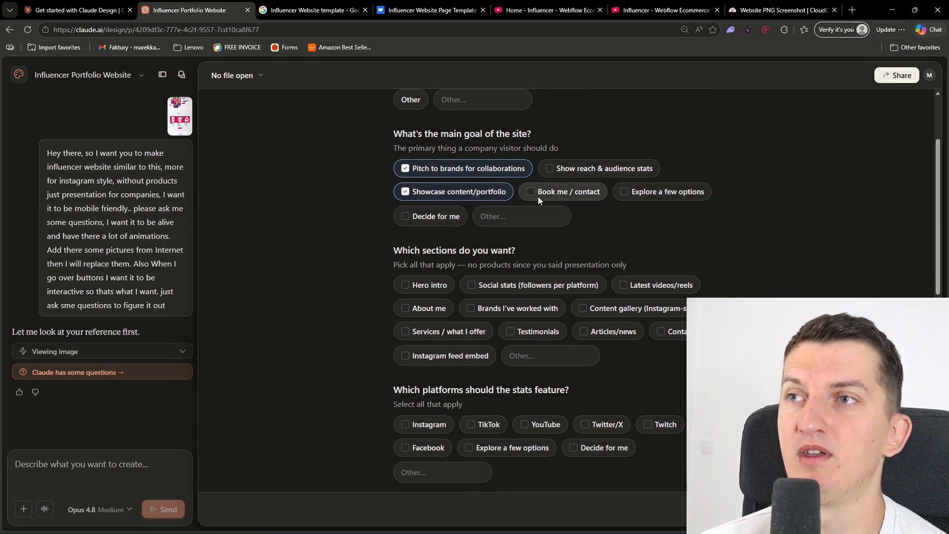
pyautogui.scroll(-2, 357, 260)
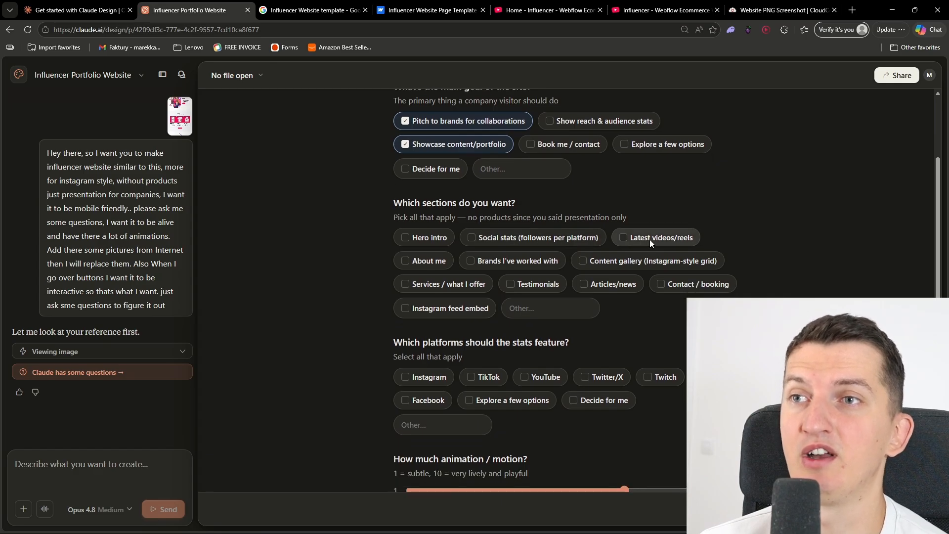
pyautogui.scroll(-4, 375, 250)
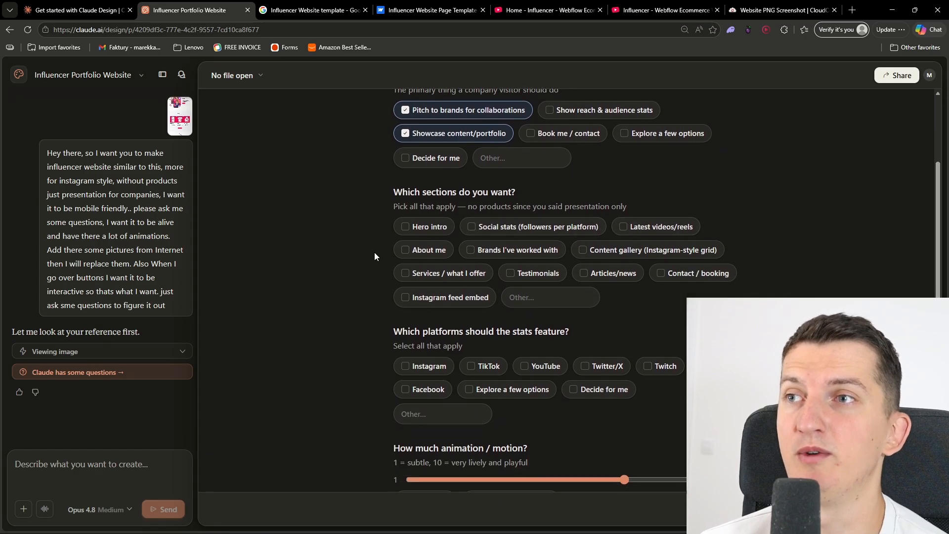
pyautogui.scroll(4, 417, 207)
pyautogui.click(436, 226)
pyautogui.click(495, 226)
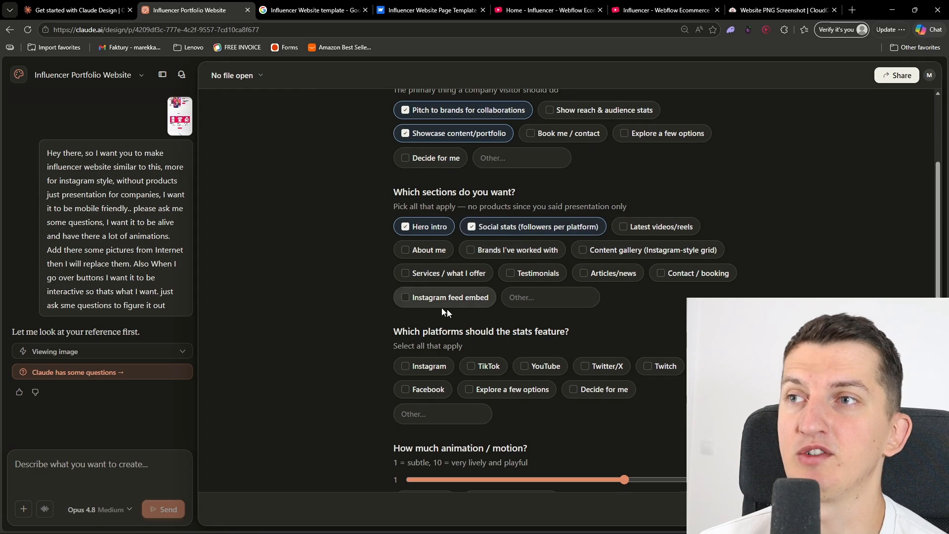
pyautogui.click(649, 228)
pyautogui.click(428, 250)
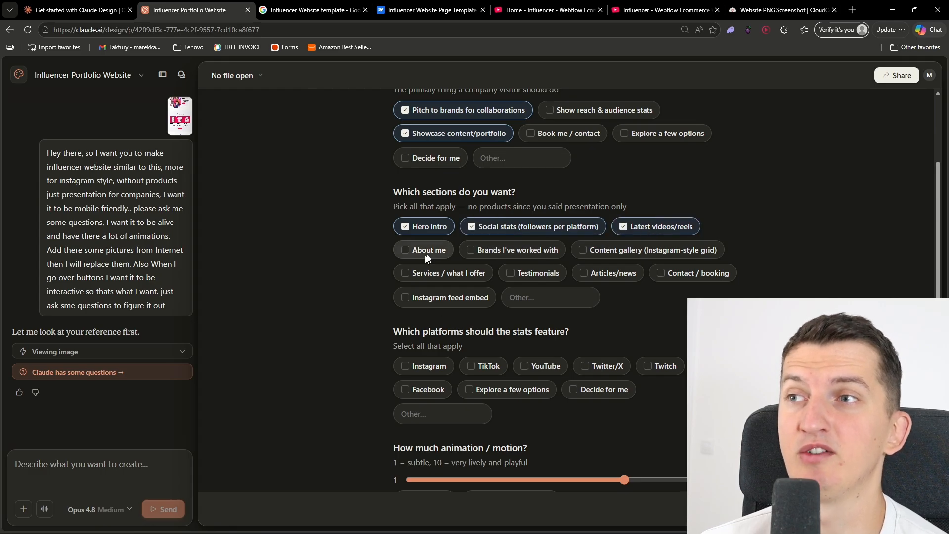
pyautogui.click(516, 249)
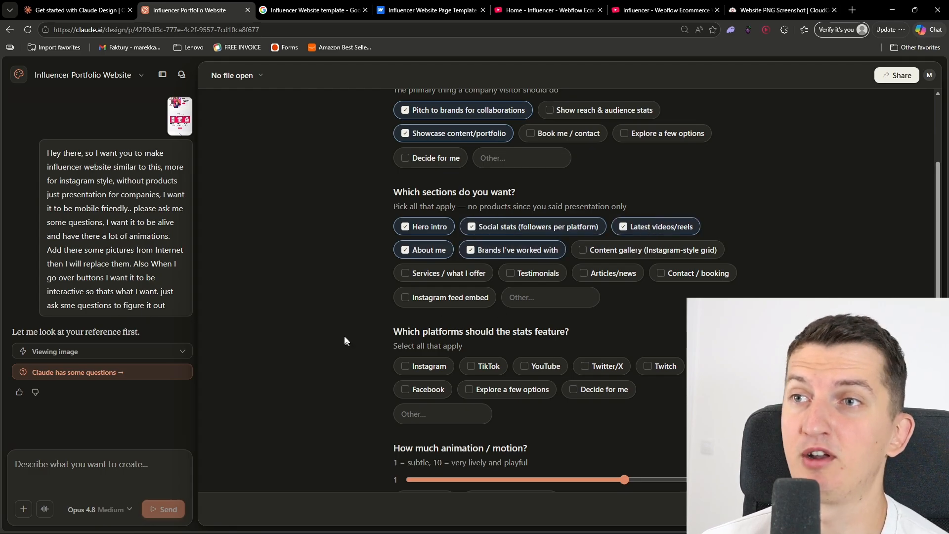
pyautogui.click(643, 235)
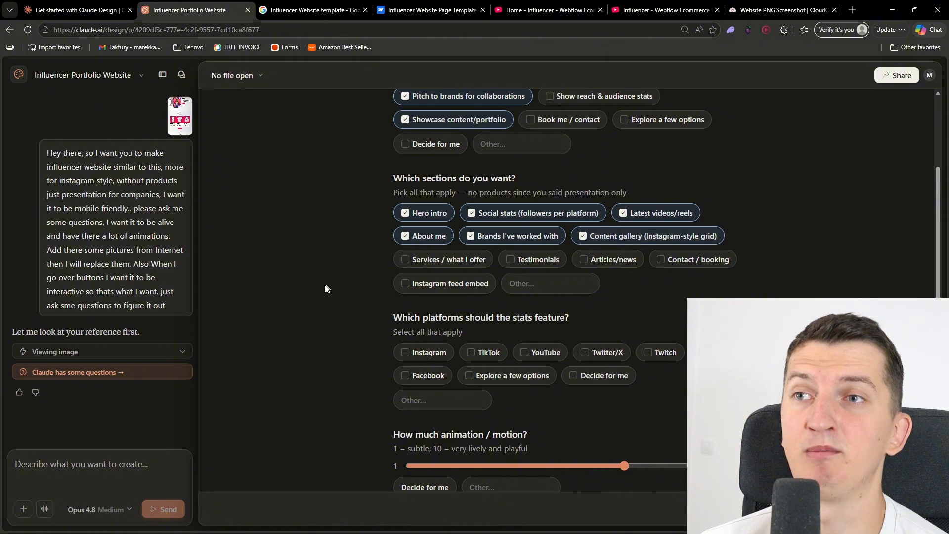
pyautogui.click(422, 239)
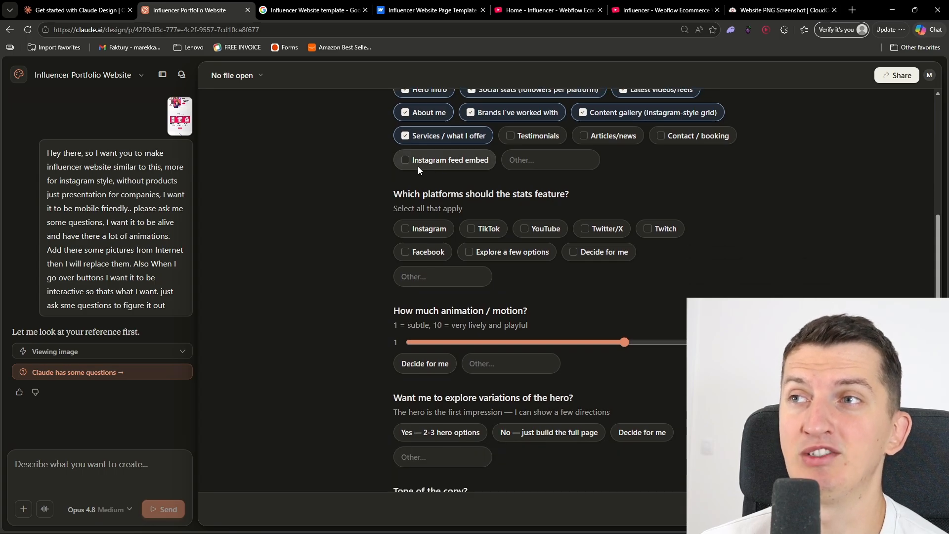
pyautogui.click(443, 165)
pyautogui.scroll(2, 319, 242)
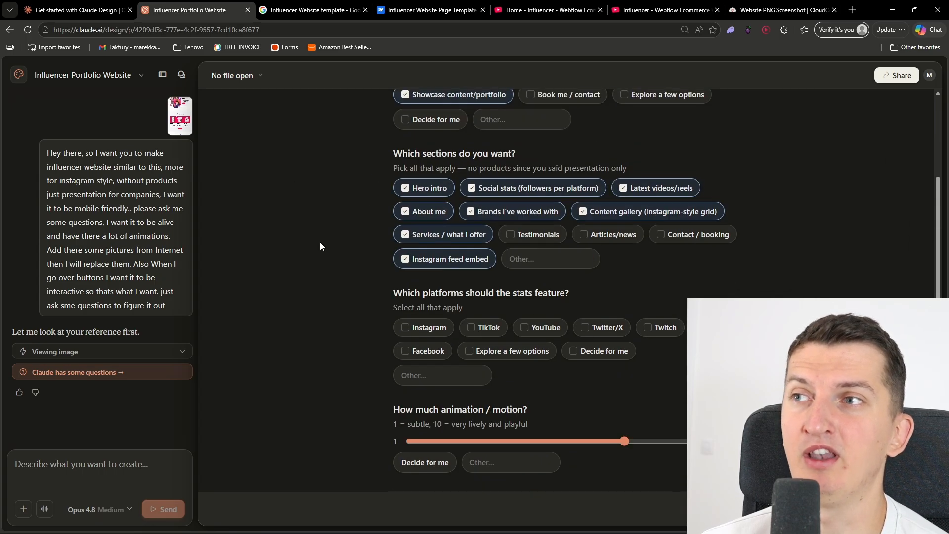
# Choose Instagram, TikTok and YouTube as the platforms featured in the stats
pyautogui.scroll(-1, 314, 265)
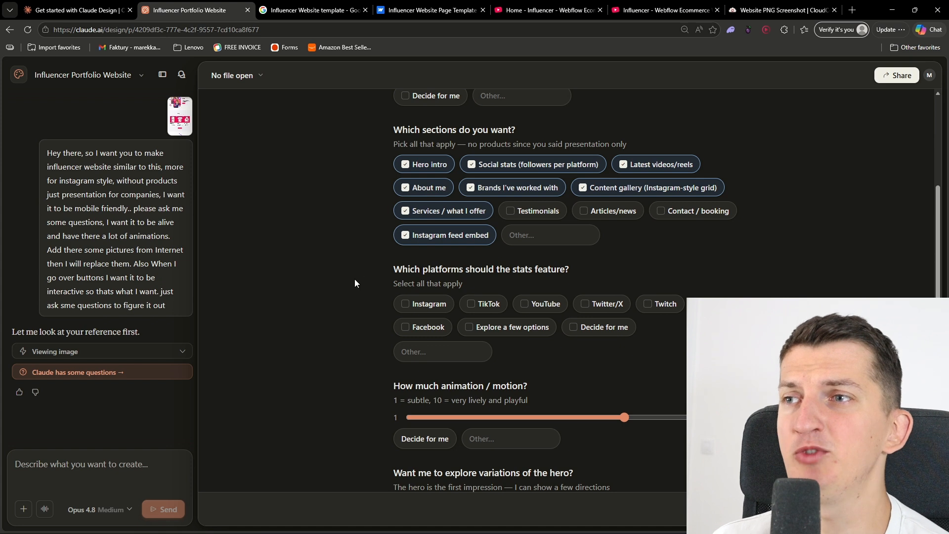
pyautogui.scroll(-2, 349, 293)
pyautogui.click(425, 262)
pyautogui.click(473, 262)
pyautogui.click(543, 262)
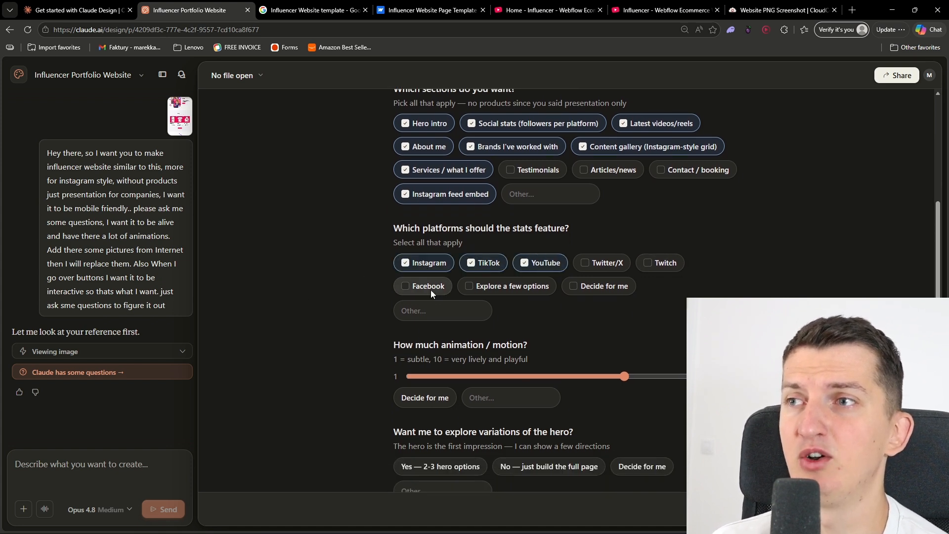
# Set the amount of animation and motion to 8 out of 10
pyautogui.scroll(-3, 314, 313)
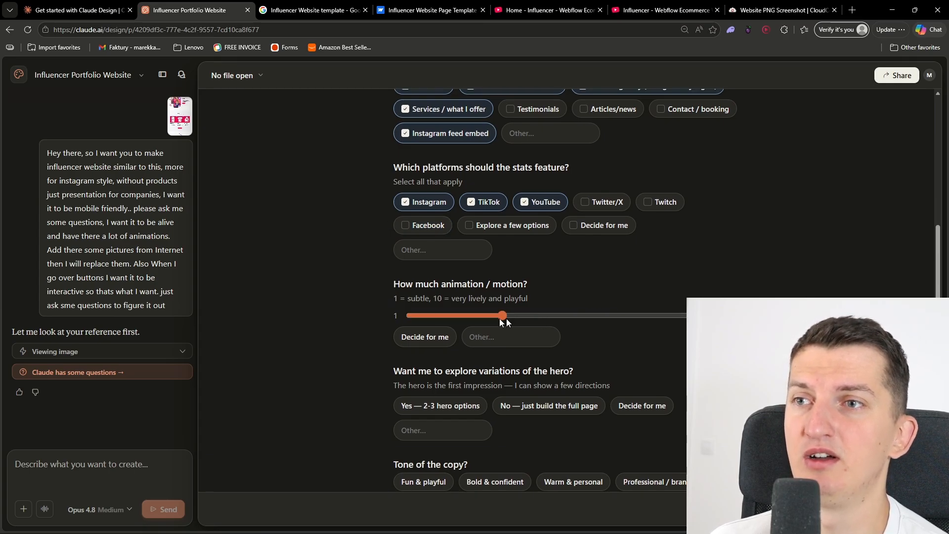
pyautogui.moveTo(500, 317); pyautogui.dragTo(667, 320)
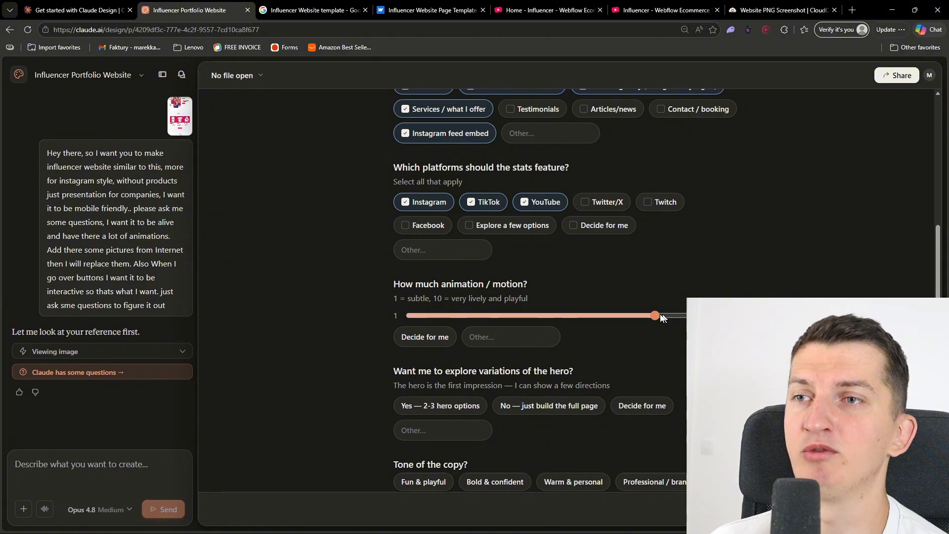
pyautogui.scroll(-2, 655, 340)
pyautogui.moveTo(652, 217); pyautogui.dragTo(622, 224)
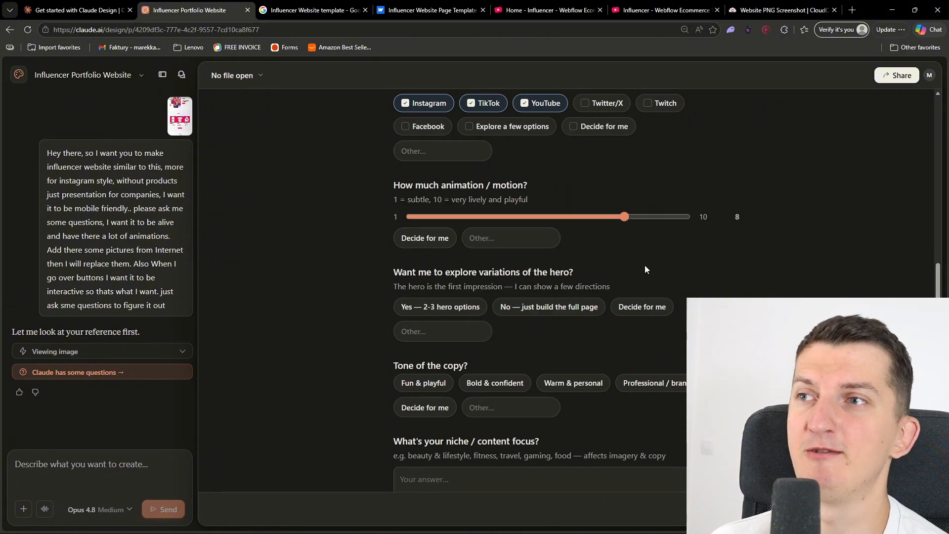
# Choose No — just build the full page for hero variations and Fun & playful as the copy tone
pyautogui.scroll(-2, 645, 265)
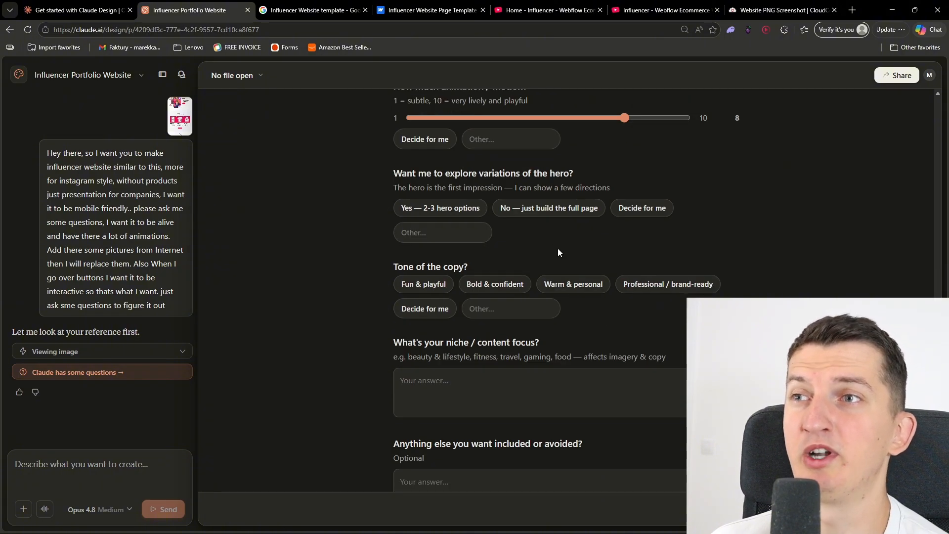
pyautogui.click(535, 212)
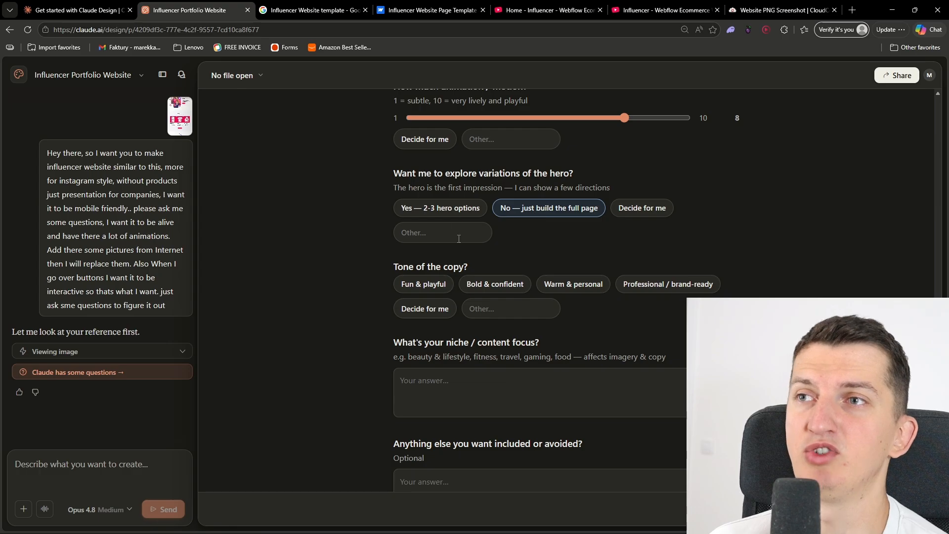
pyautogui.scroll(-1, 509, 251)
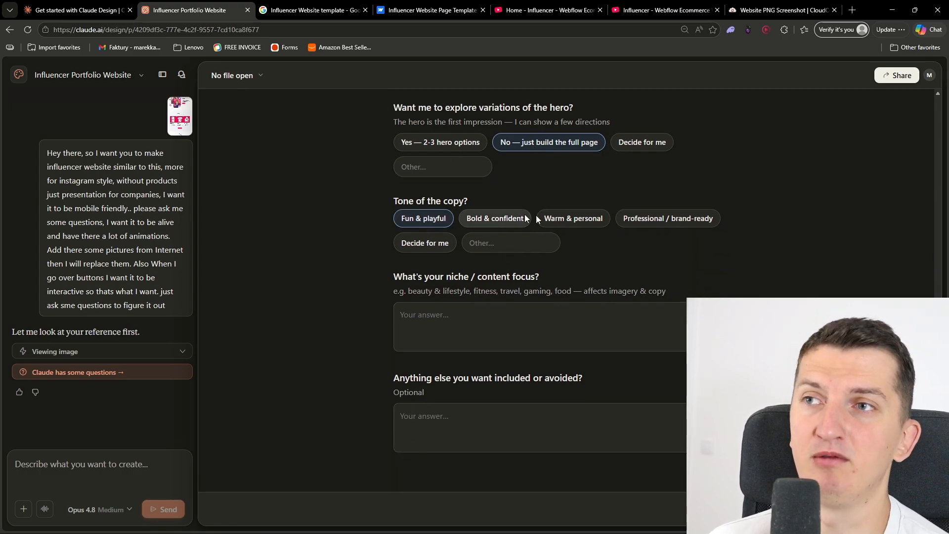
# Answer the niche and content focus question with "I am in beauty"
pyautogui.click(531, 312)
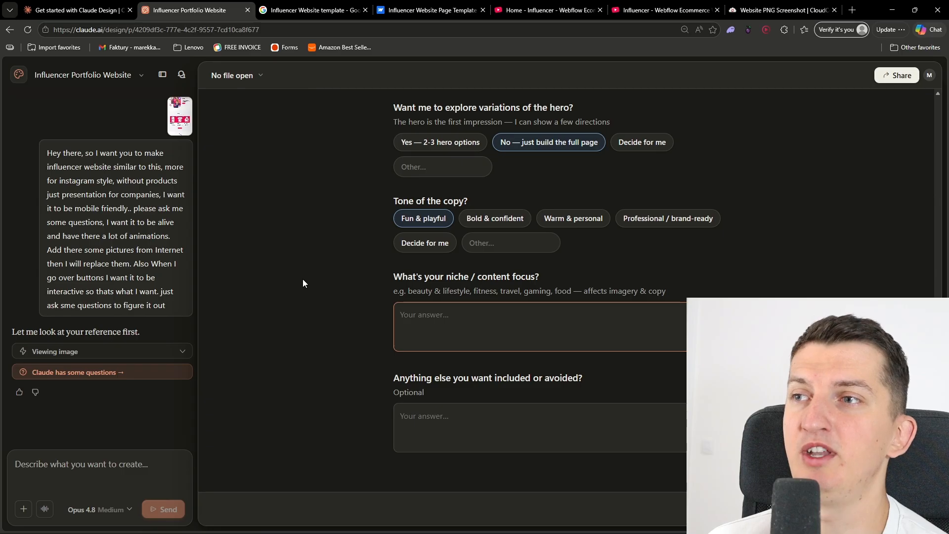
pyautogui.write('I am in ')
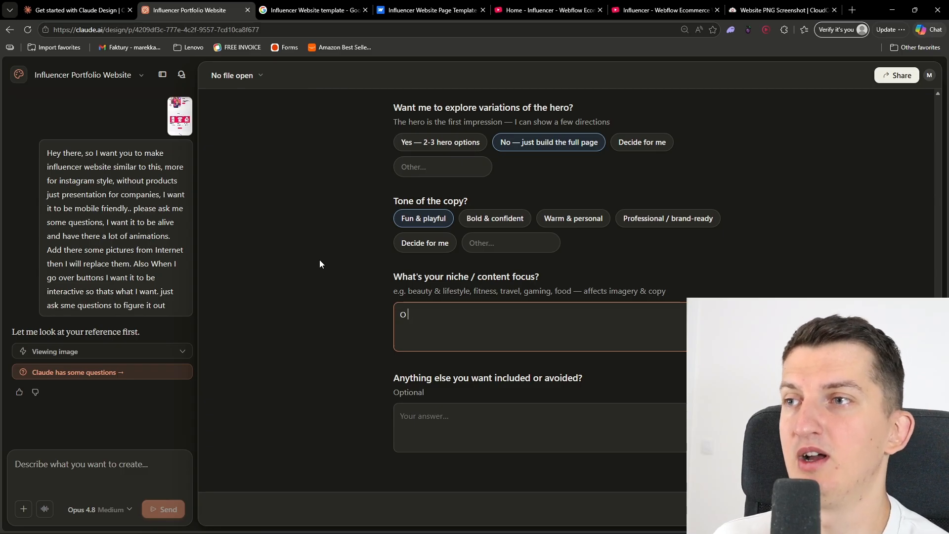
pyautogui.write('beauty')
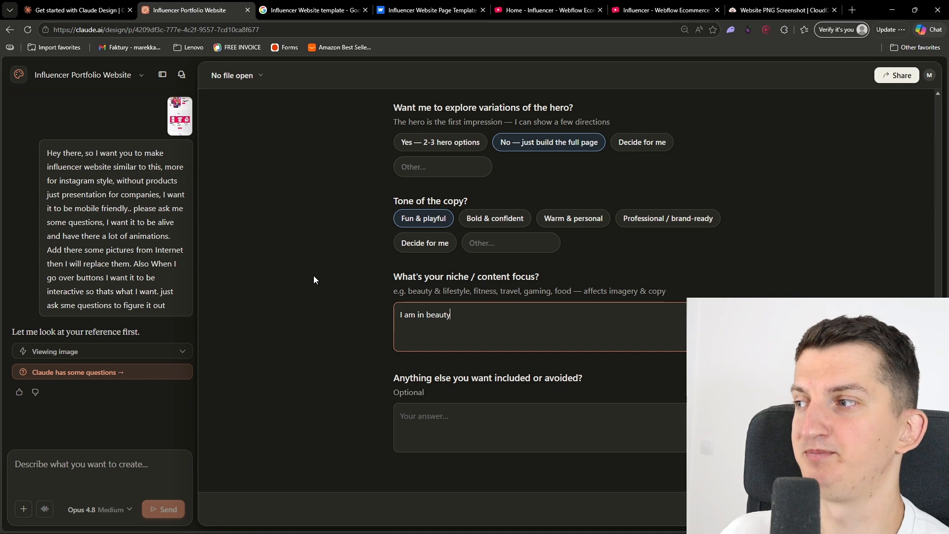
# In the optional extras answer, request made-up services: an Instagram reel/story option, or a full package with ytb video and daily posts on insta/reels
pyautogui.click(568, 414)
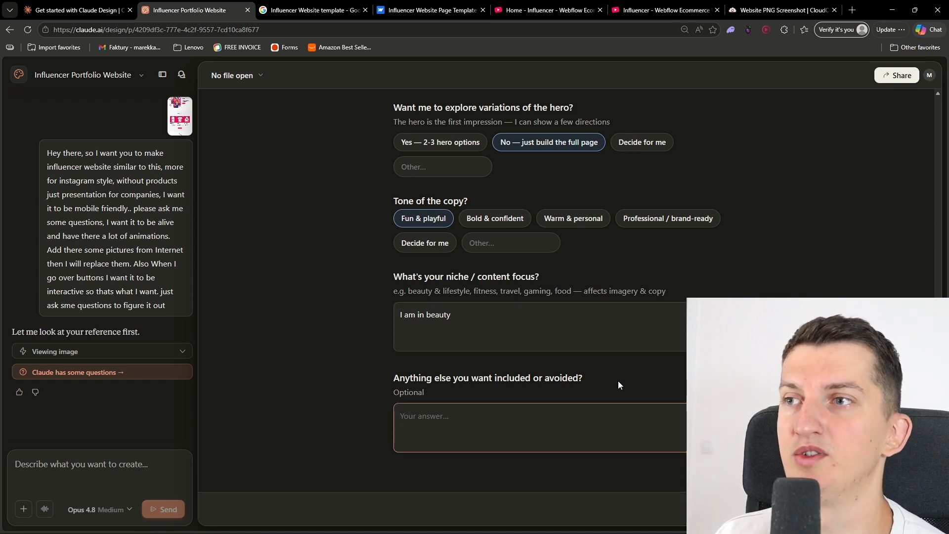
pyautogui.scroll(10, 619, 382)
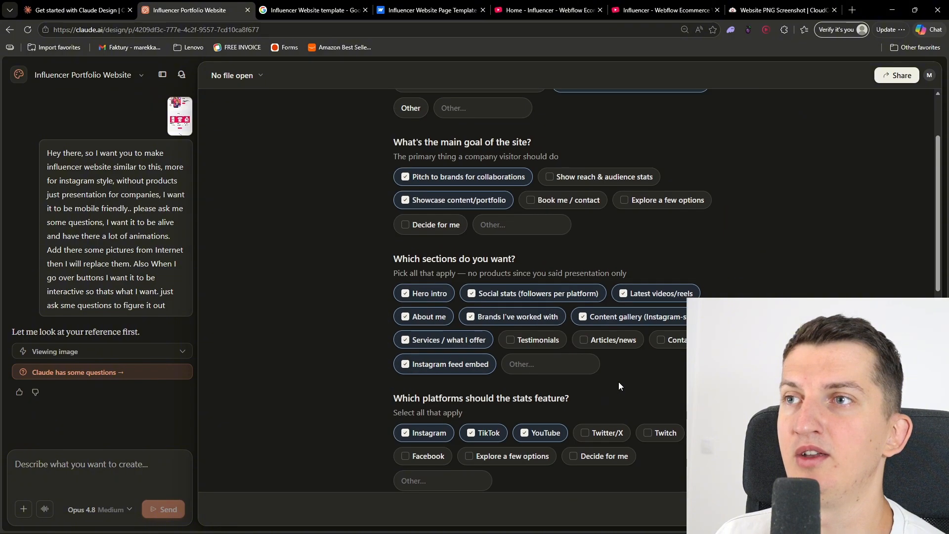
pyautogui.scroll(2, 618, 381)
pyautogui.scroll(-2, 544, 241)
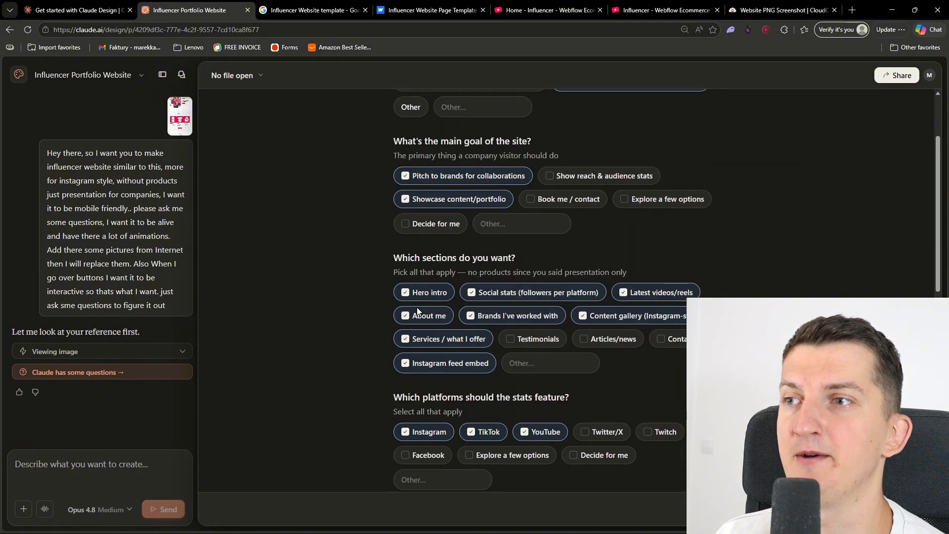
pyautogui.scroll(-7, 550, 393)
pyautogui.write('Then the serv')
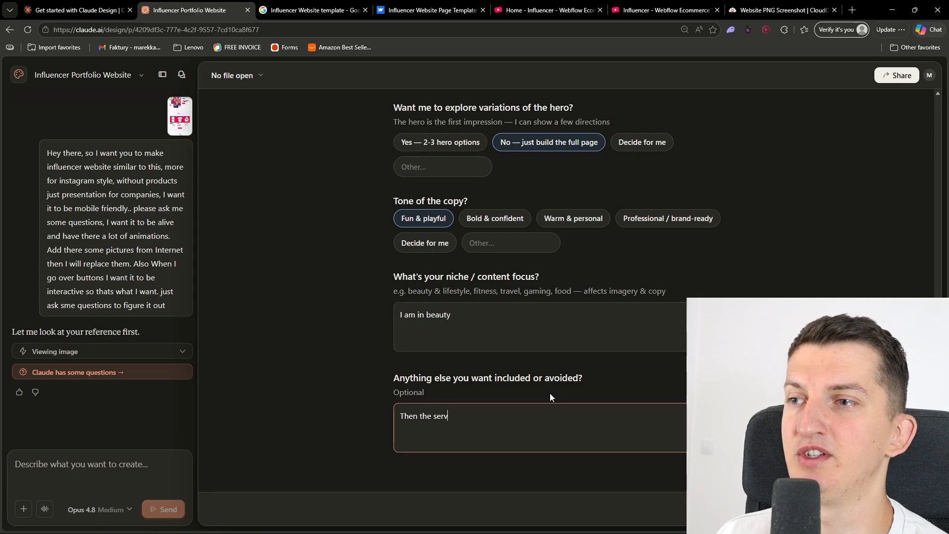
pyautogui.write('ices add there, the op')
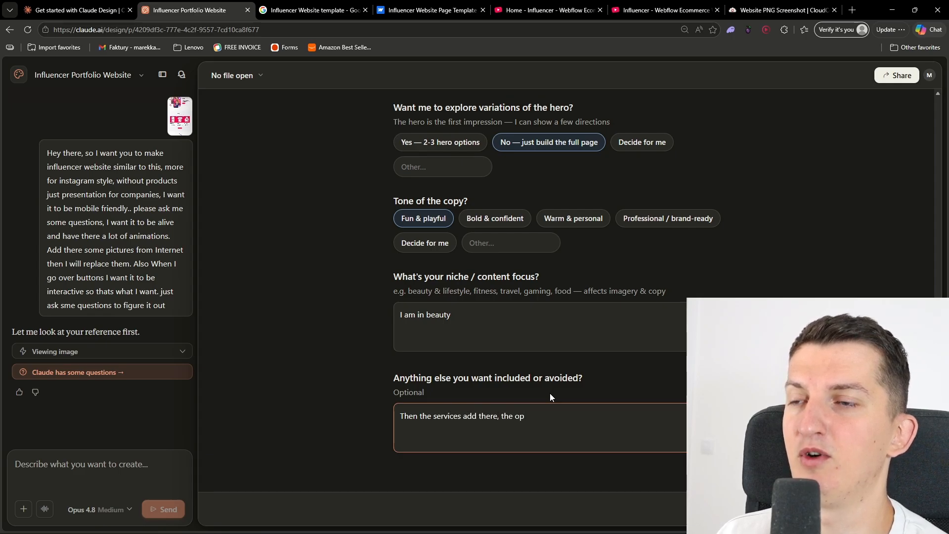
pyautogui.write('tion to work on a ree')
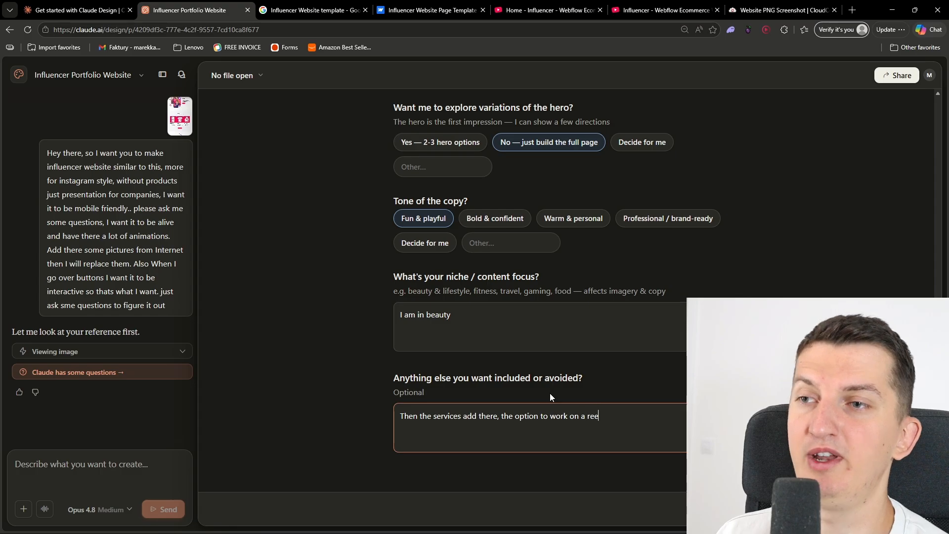
pyautogui.write('l/story on insta')
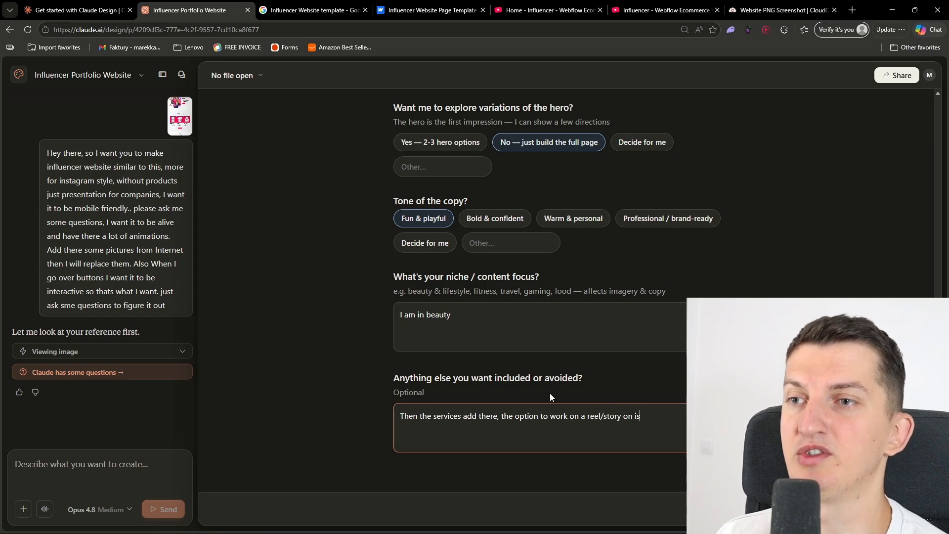
pyautogui.write('gram, just ')
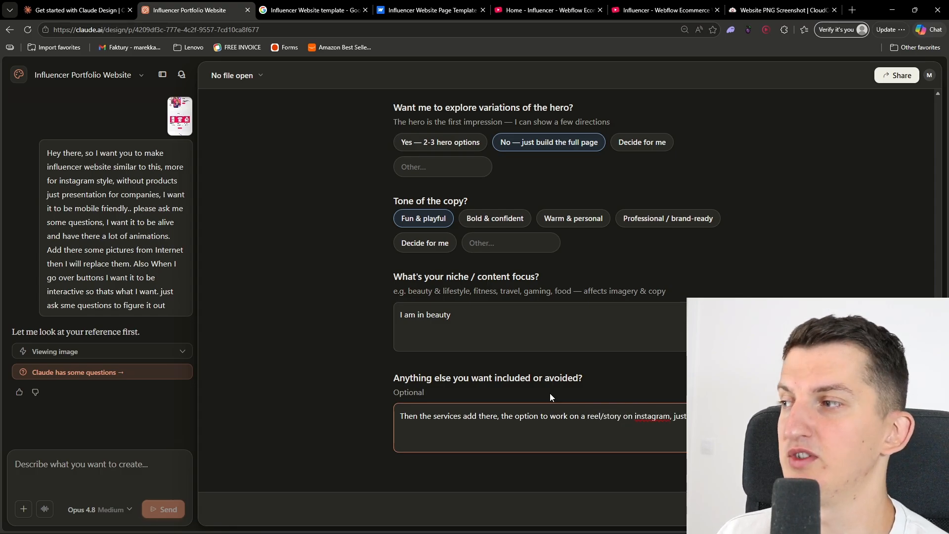
pyautogui.write('things')
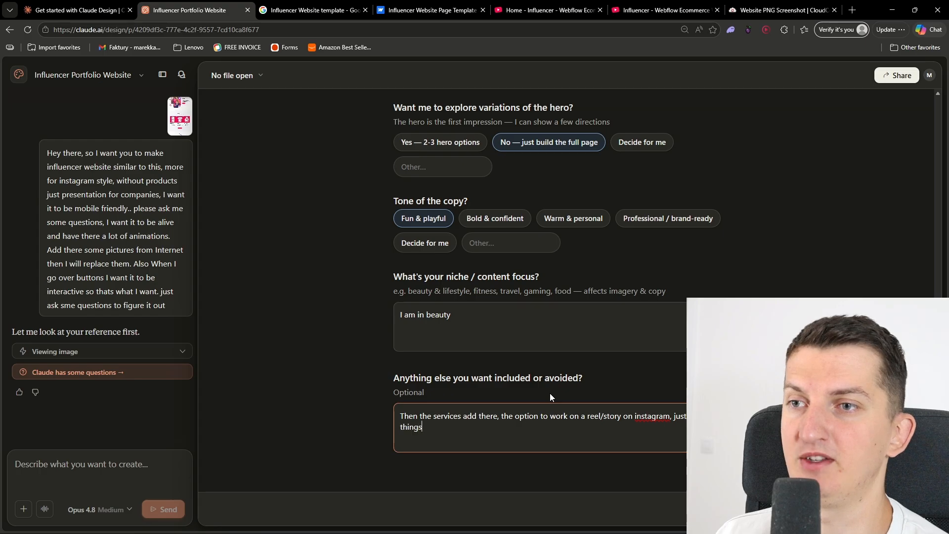
pyautogui.write(' up or even full packat')
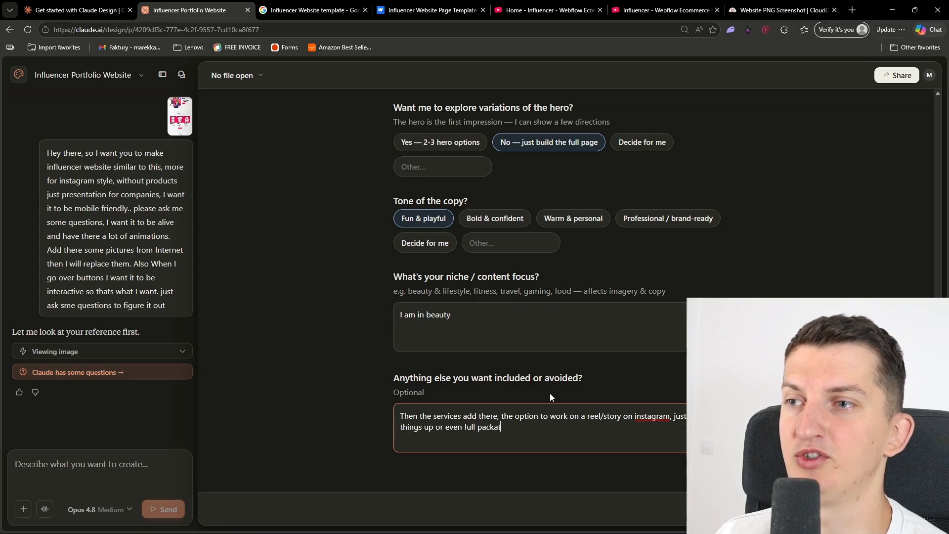
pyautogui.press('BackSpace')
pyautogui.write('ge wi')
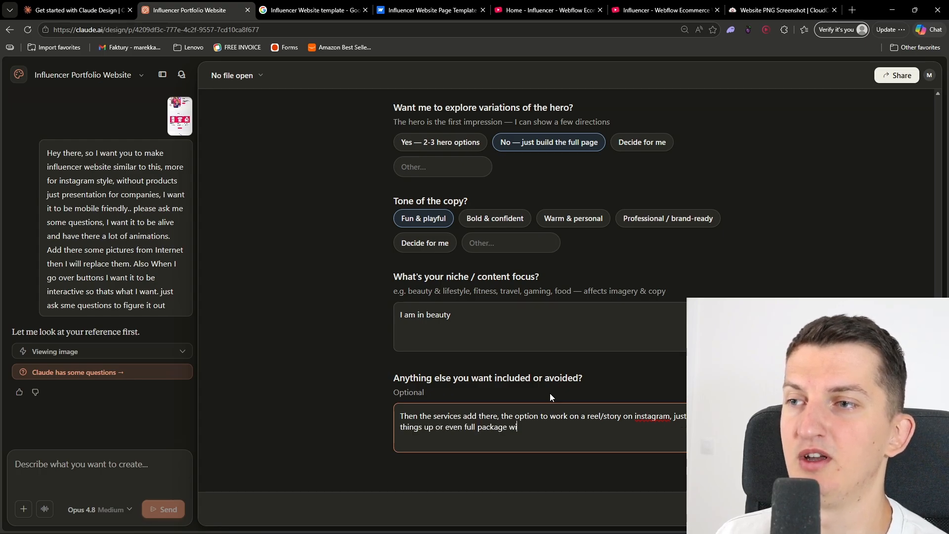
pyautogui.write('th ytb video/po')
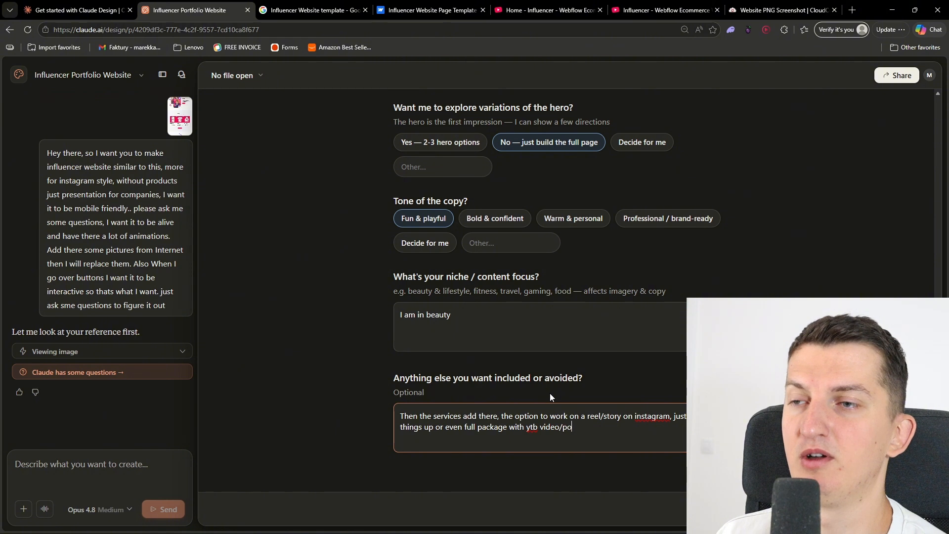
pyautogui.write('sts eve')
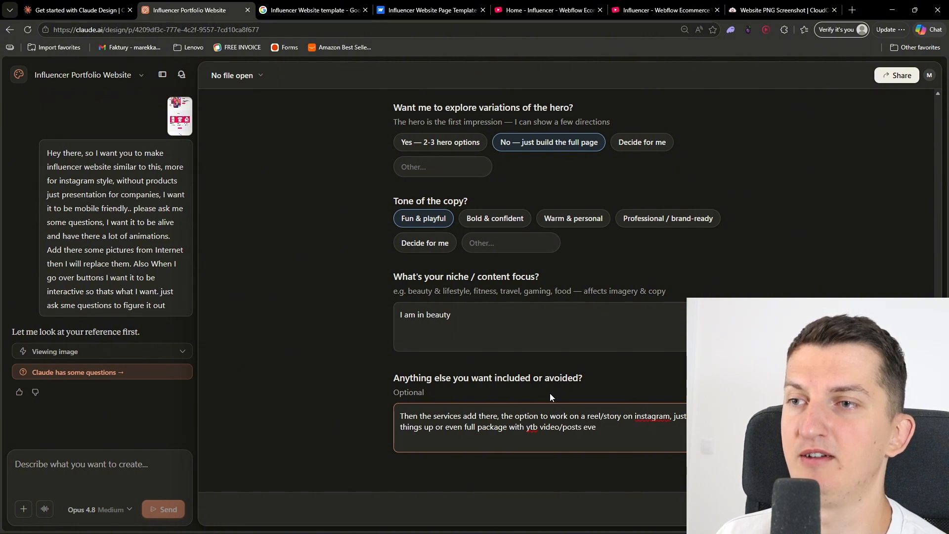
pyautogui.write('ry day on insta/reels')
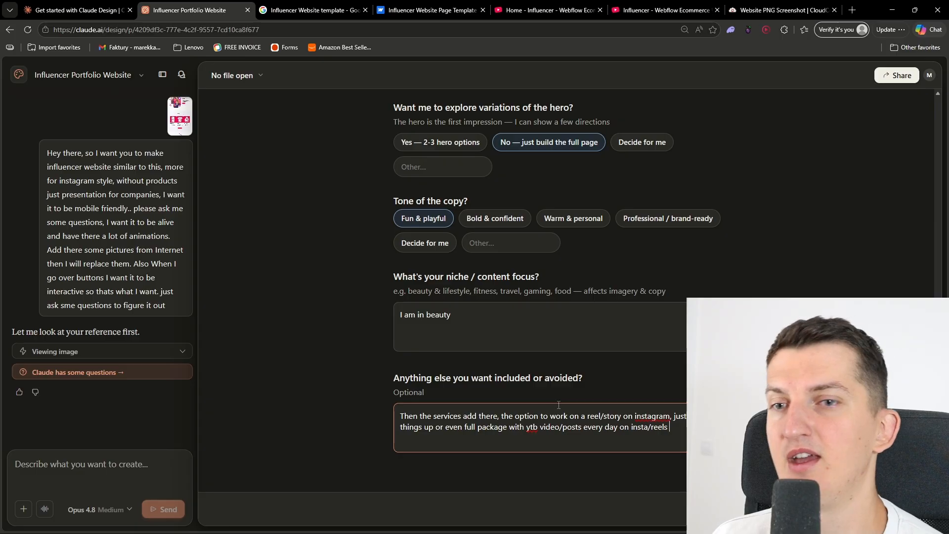
# Recheck the questionnaire answers, submit them, and review the submitted summary in the chat
pyautogui.scroll(15, 550, 398)
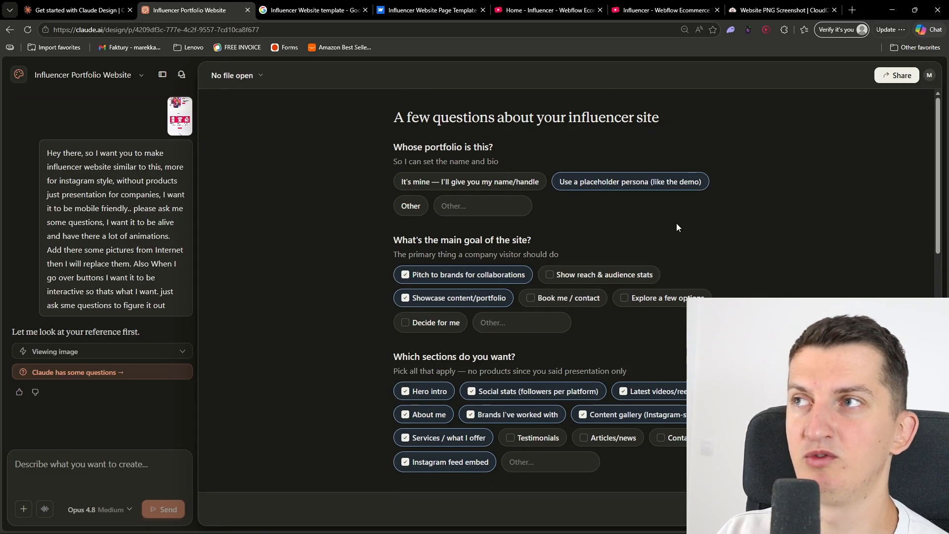
pyautogui.scroll(-15, 676, 228)
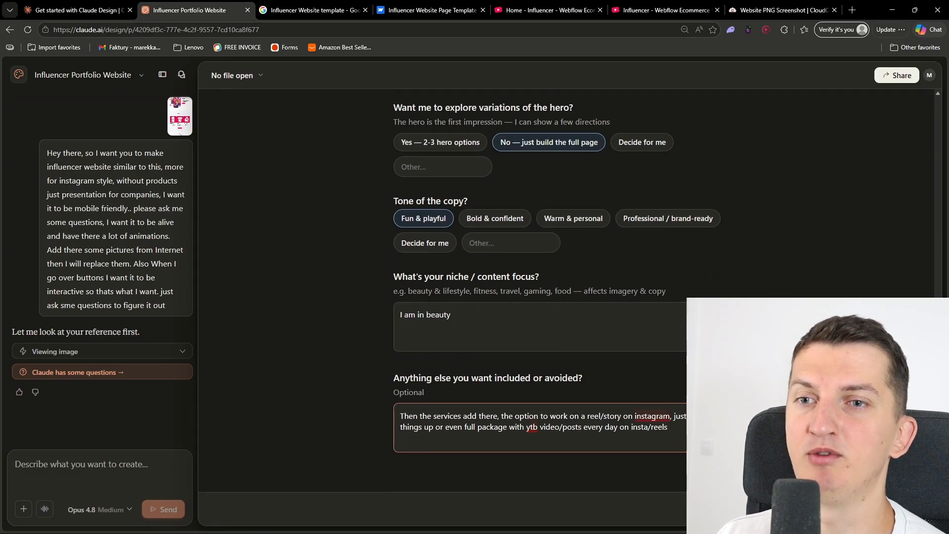
pyautogui.click(910, 509)
pyautogui.scroll(8, 127, 330)
pyautogui.scroll(-3, 127, 330)
pyautogui.scroll(3, 127, 331)
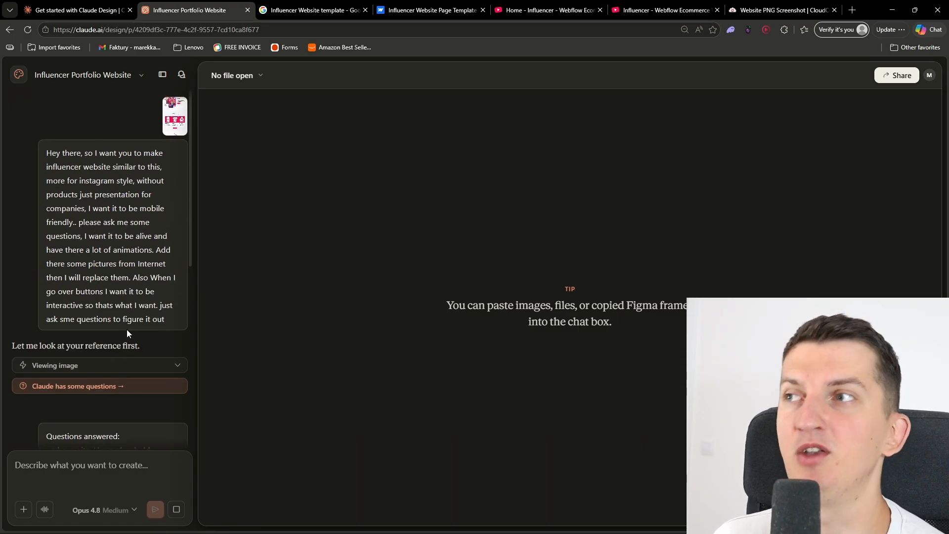
pyautogui.scroll(-8, 127, 331)
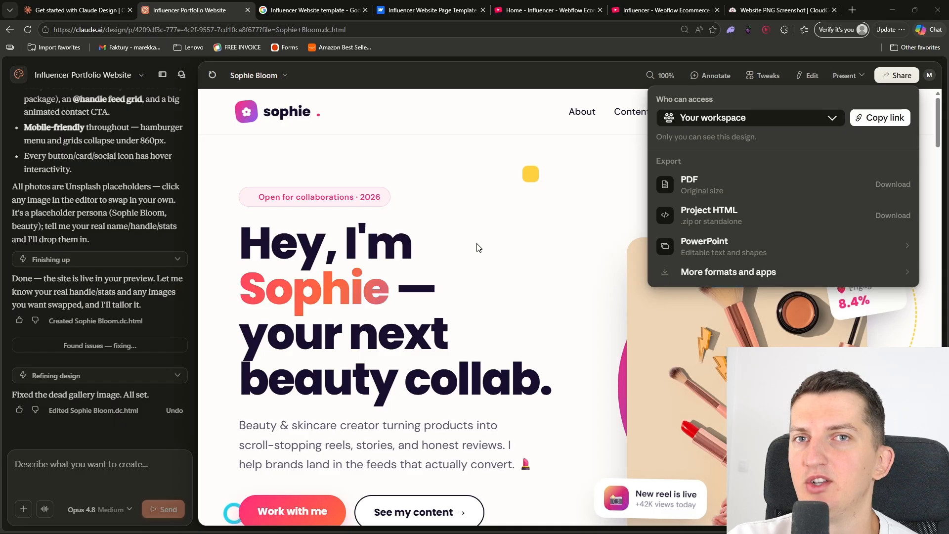
# Read through the build summary in the chat and present the generated website in a new tab
pyautogui.click(417, 202)
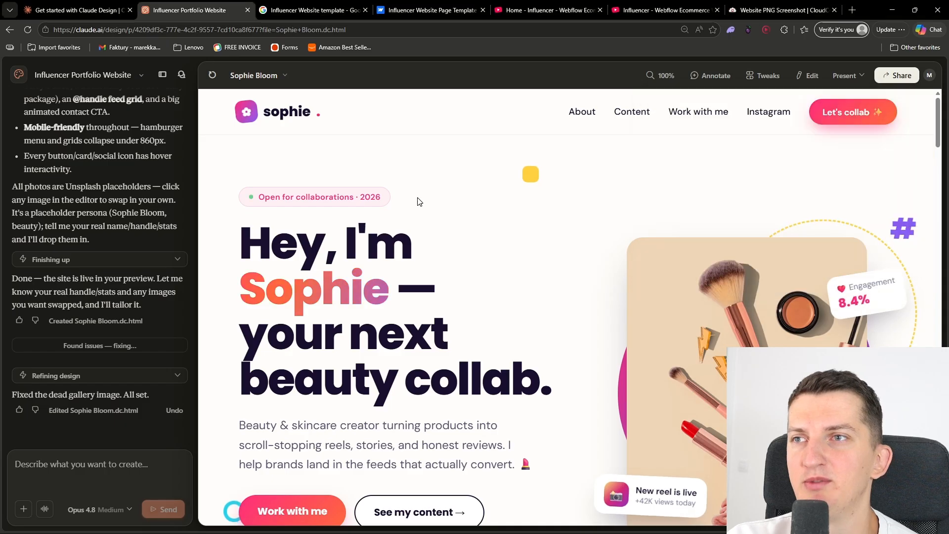
pyautogui.scroll(10, 52, 280)
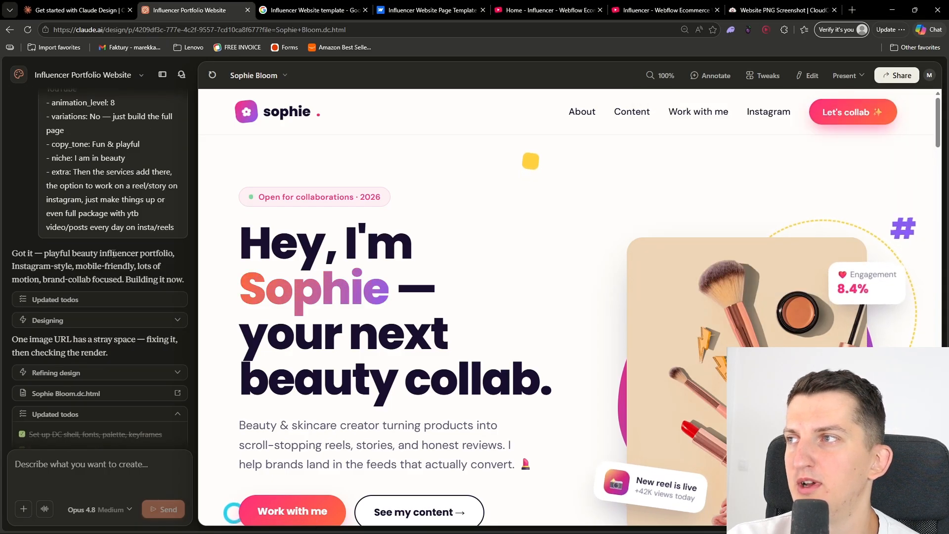
pyautogui.scroll(-10, 55, 396)
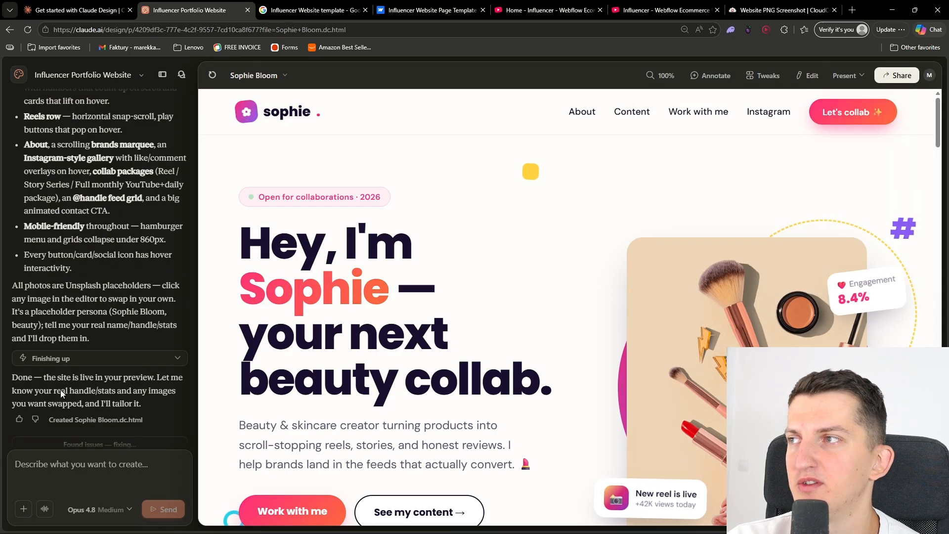
pyautogui.click(863, 78)
pyautogui.click(865, 141)
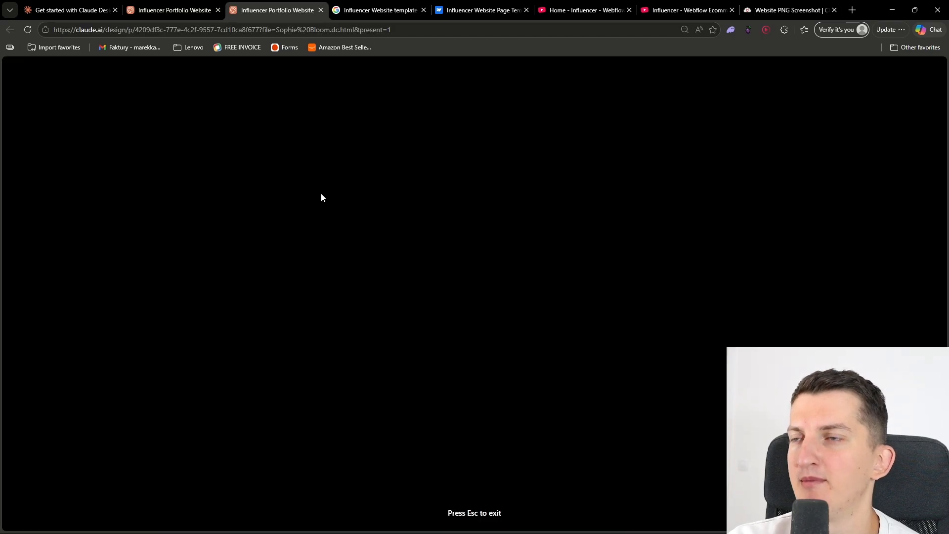
# Examine the presented website's hero, platform follower cards, latest reels, about section, brand strip and post feed
pyautogui.scroll(-2, 320, 193)
pyautogui.scroll(2, 319, 292)
pyautogui.scroll(-4, 319, 292)
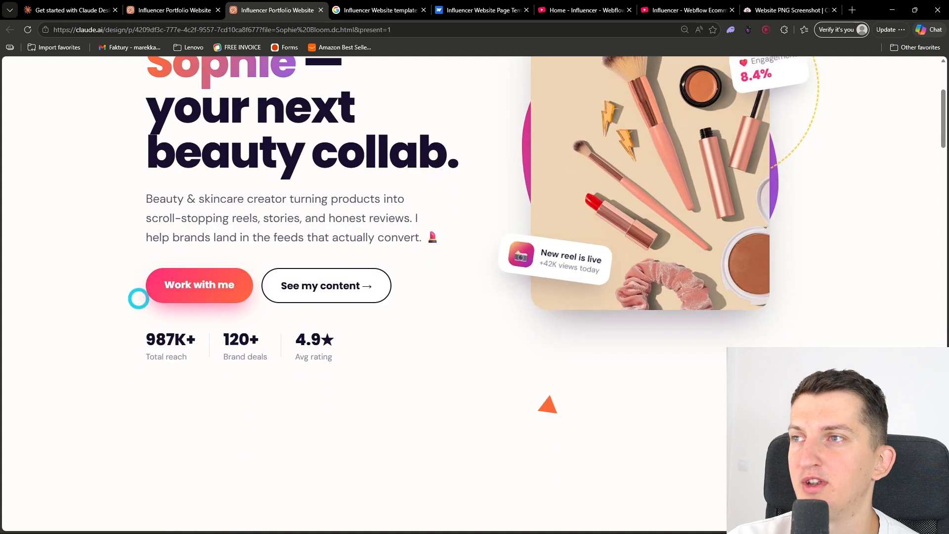
pyautogui.scroll(-6, 206, 240)
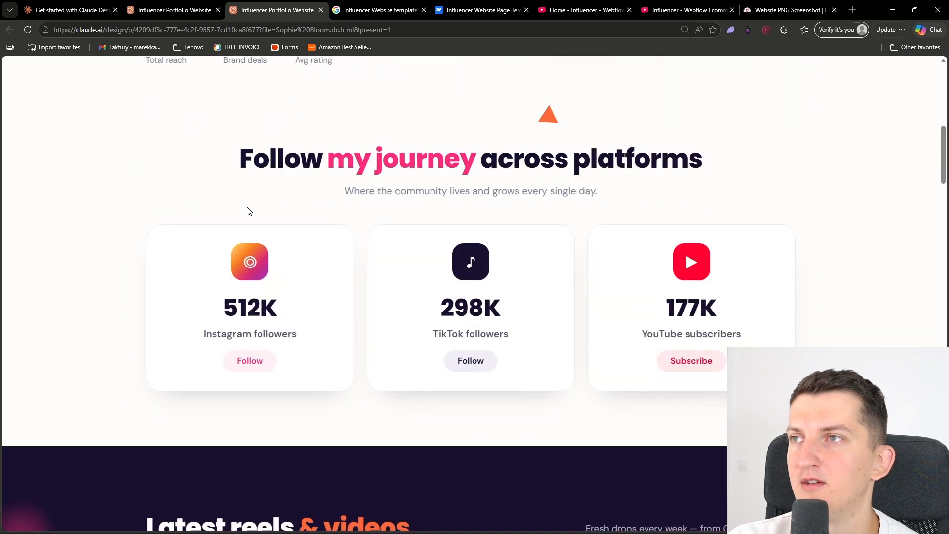
pyautogui.scroll(-8, 249, 211)
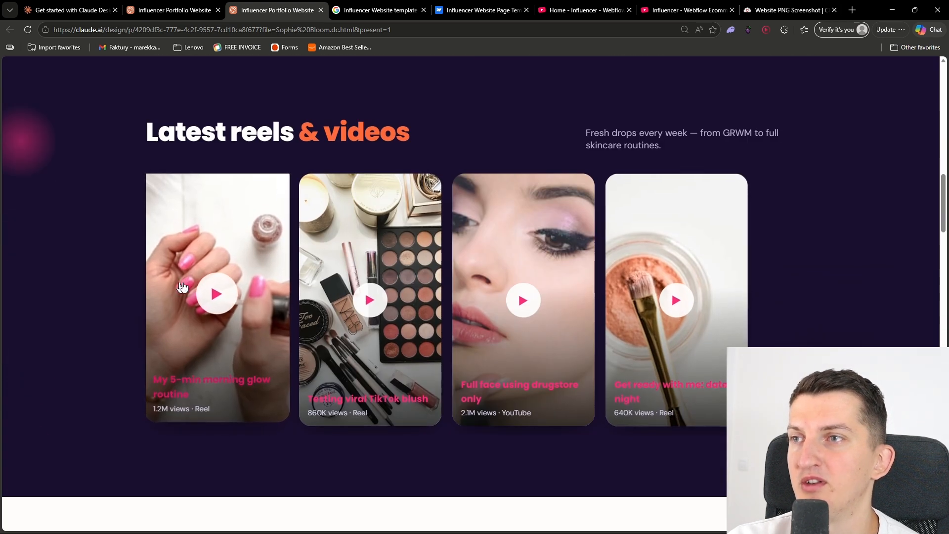
pyautogui.scroll(-10, 445, 318)
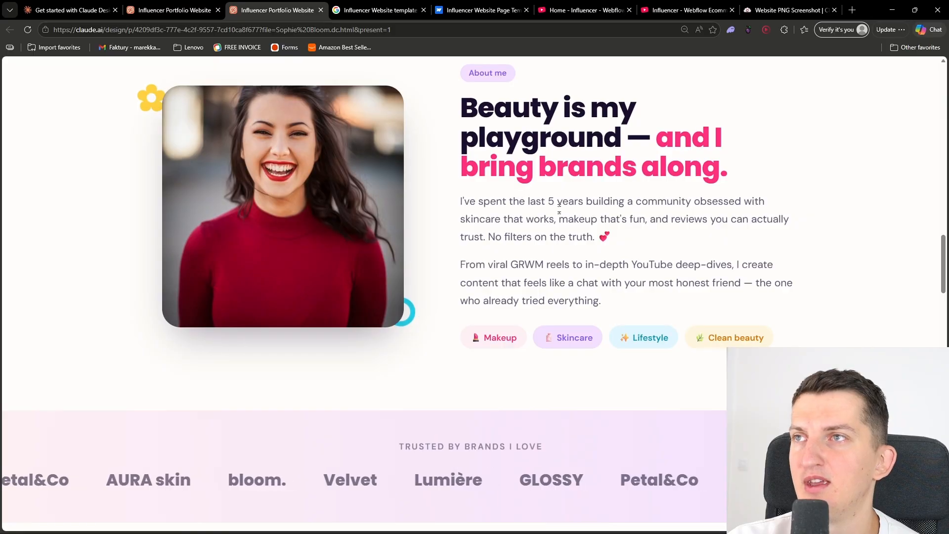
pyautogui.scroll(-4, 363, 243)
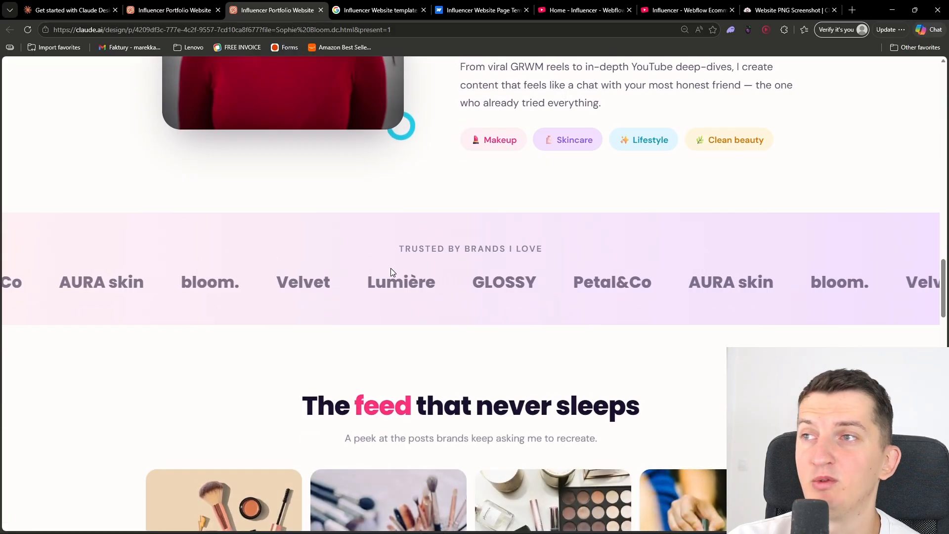
pyautogui.scroll(-3, 317, 267)
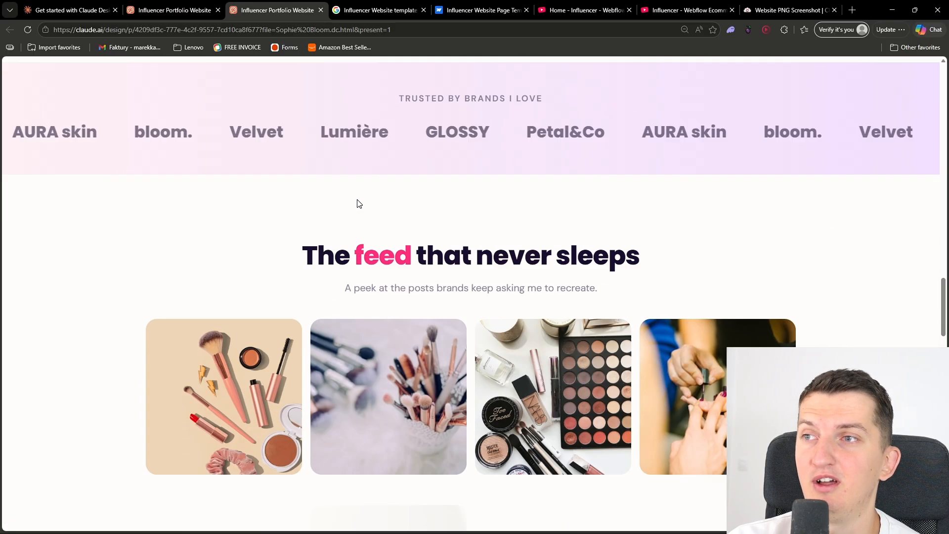
pyautogui.scroll(-3, 360, 204)
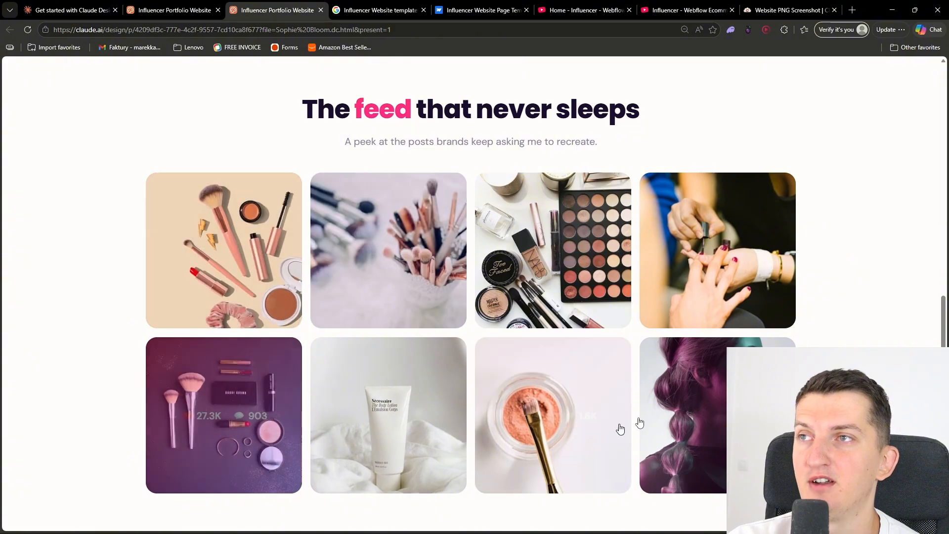
# Examine the feed's engagement overlays, collab packages, Instagram section and contact footer, and return to the page's beginning
pyautogui.scroll(-4, 324, 250)
pyautogui.scroll(4, 324, 250)
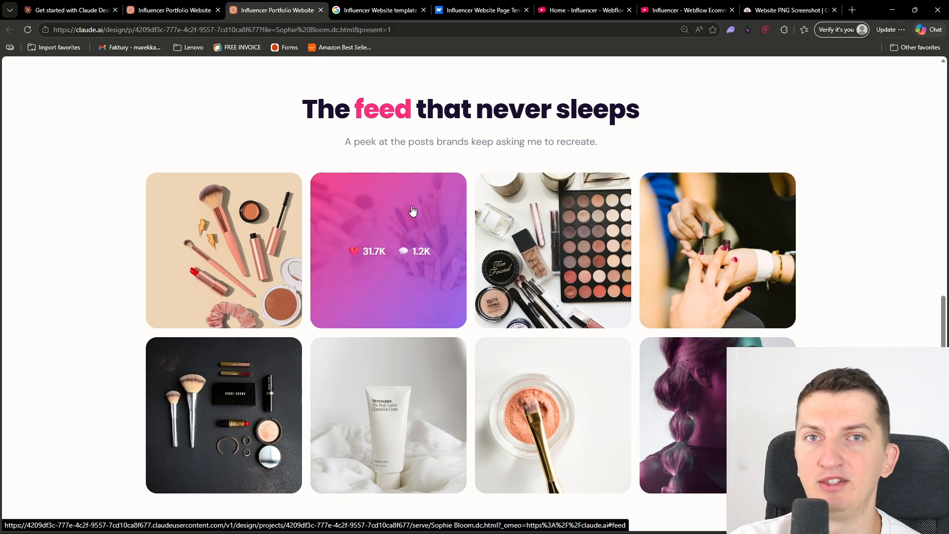
pyautogui.scroll(-10, 412, 211)
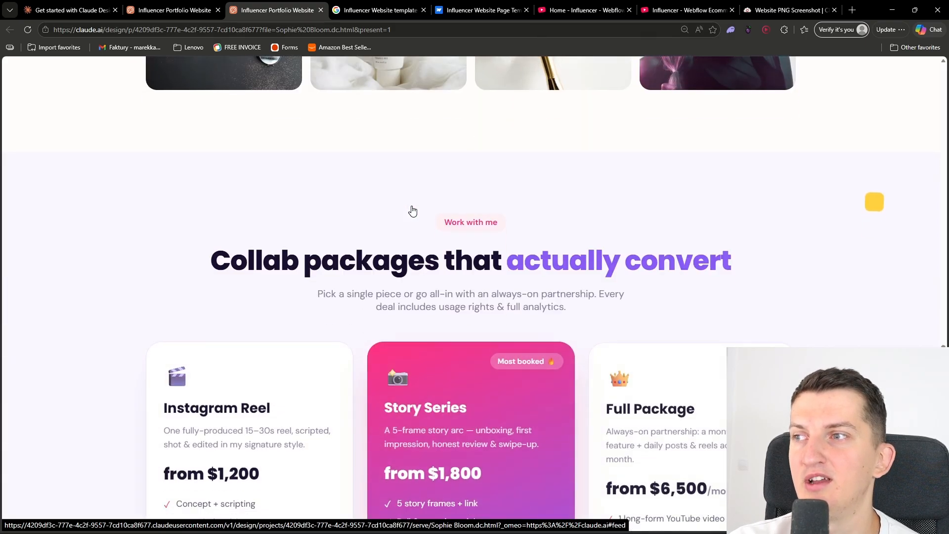
pyautogui.scroll(2, 156, 226)
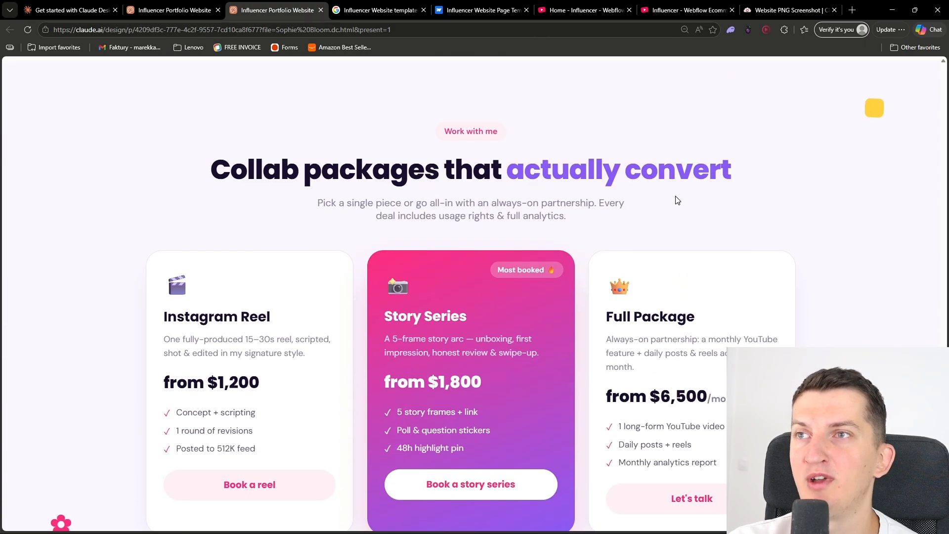
pyautogui.scroll(-2, 194, 319)
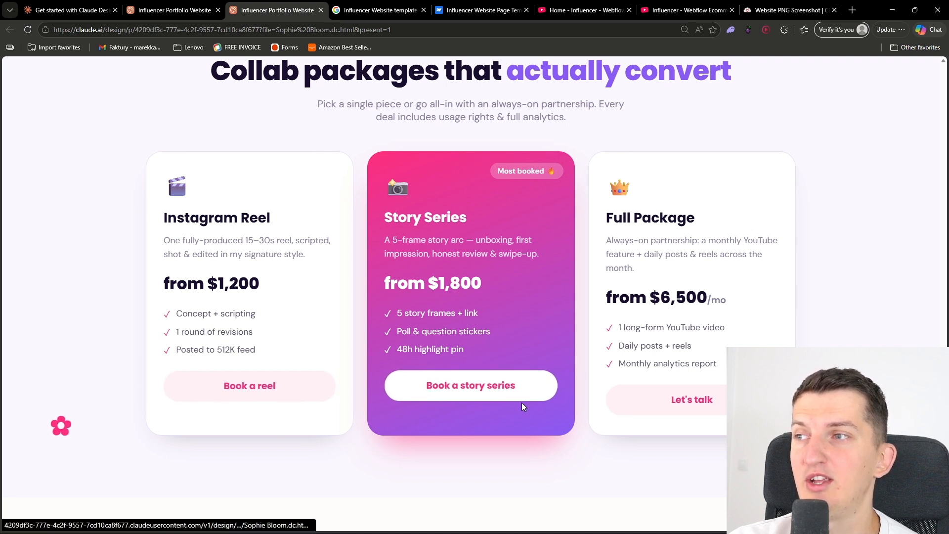
pyautogui.moveTo(47, 420); pyautogui.dragTo(143, 420)
pyautogui.scroll(2, 145, 419)
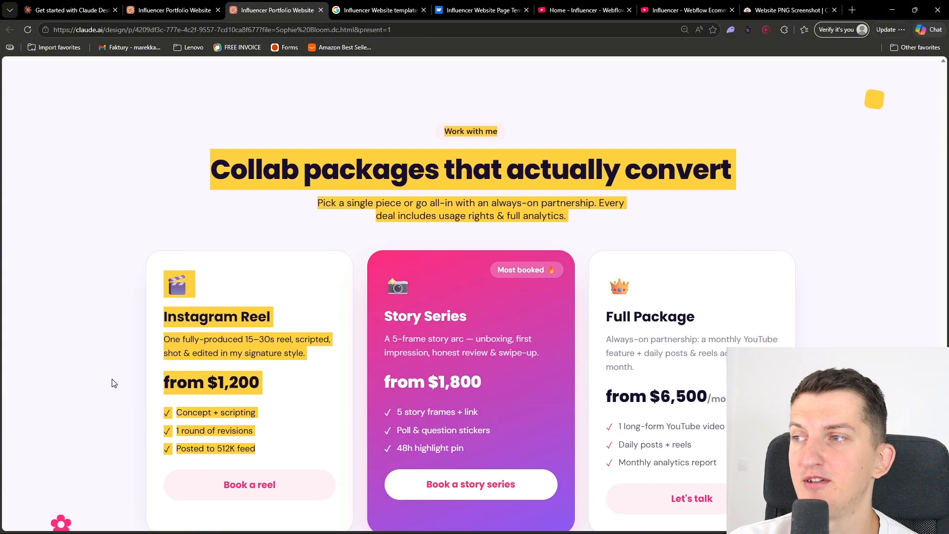
pyautogui.click(113, 383)
pyautogui.scroll(-10, 111, 384)
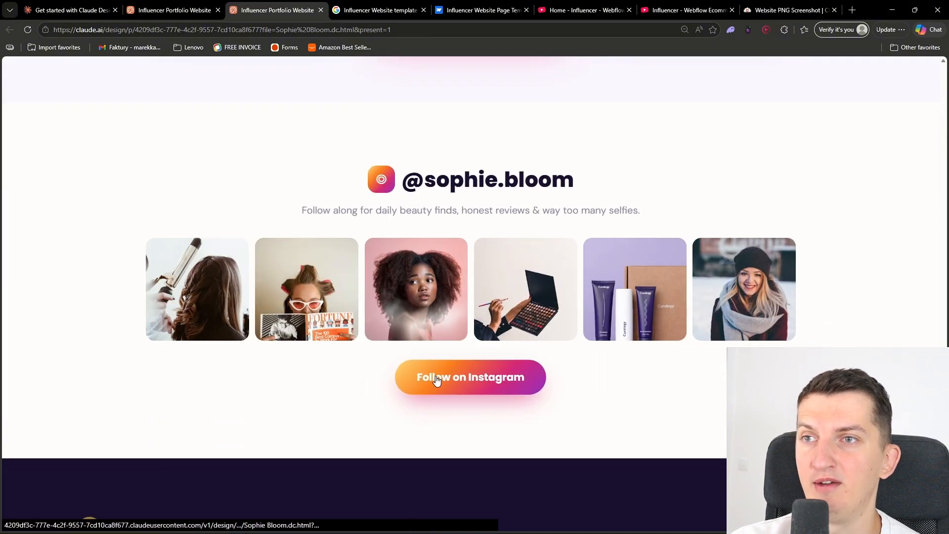
pyautogui.scroll(-8, 436, 380)
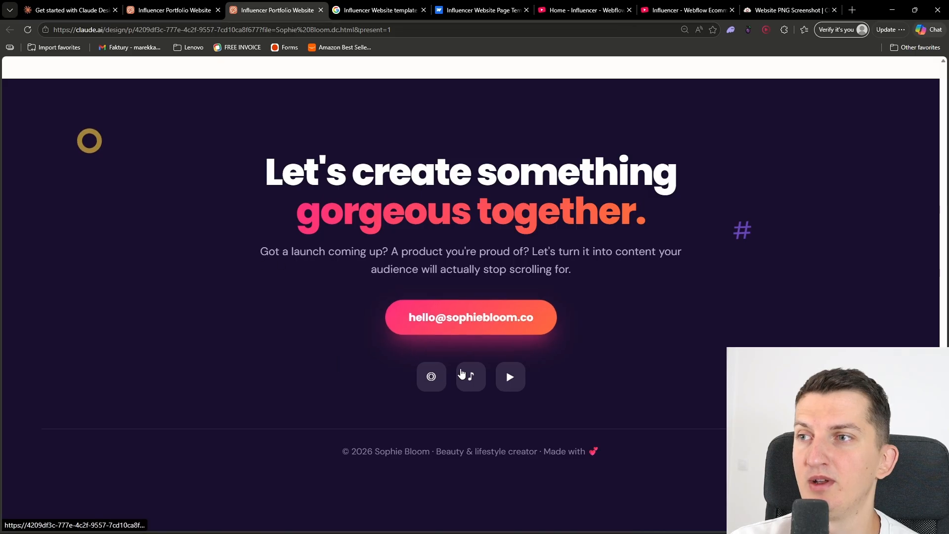
pyautogui.press('Home')
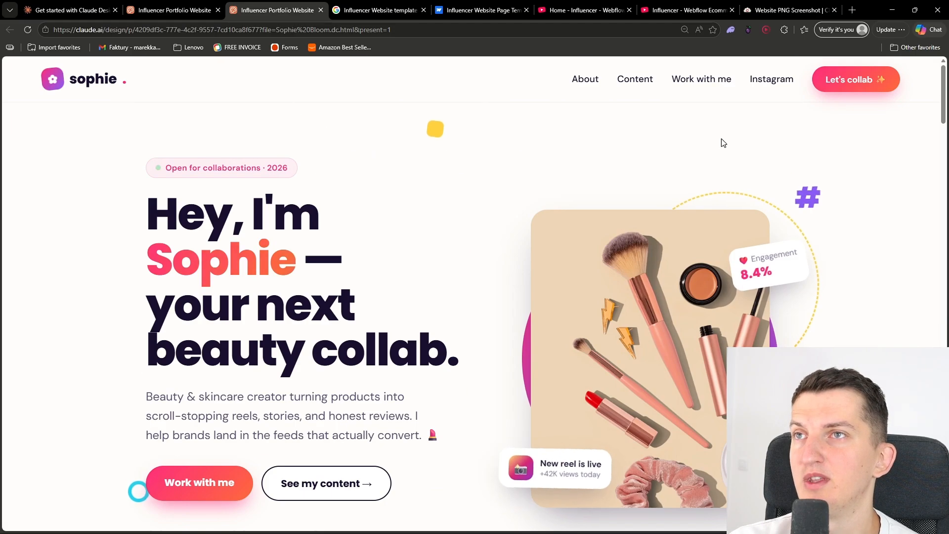
# Recheck the animated hero, follower cards and feed, ending at the site's main navigation
pyautogui.scroll(-2, 584, 232)
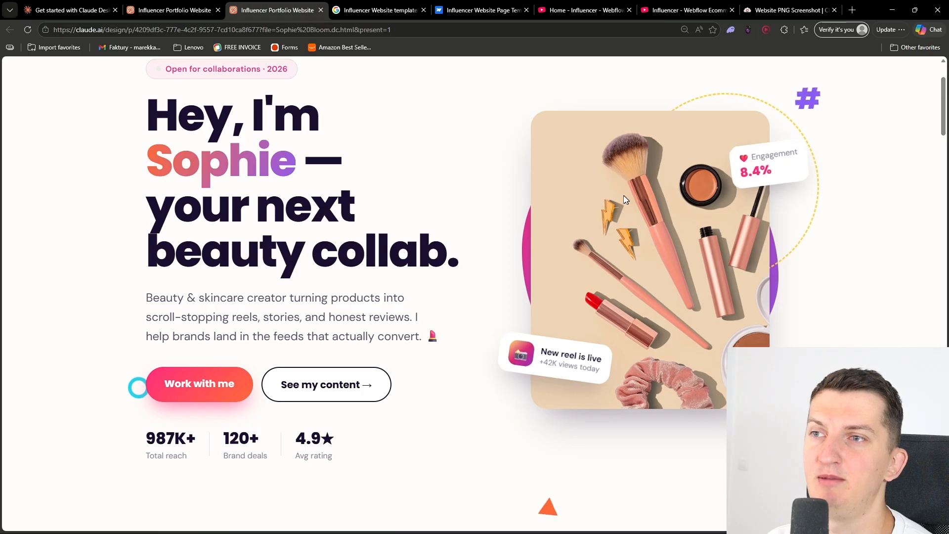
pyautogui.scroll(-20, 259, 302)
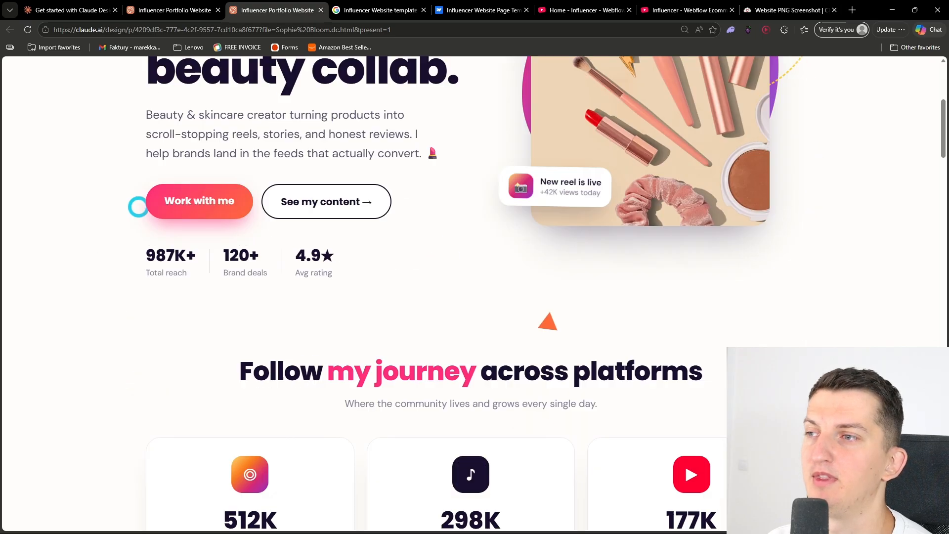
pyautogui.scroll(-15, 258, 302)
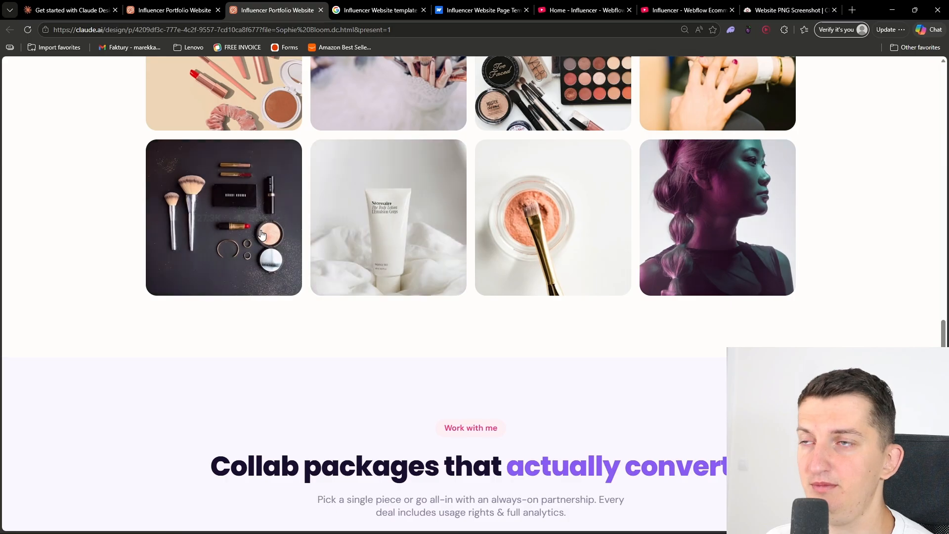
pyautogui.scroll(10, 717, 222)
pyautogui.scroll(10, 657, 265)
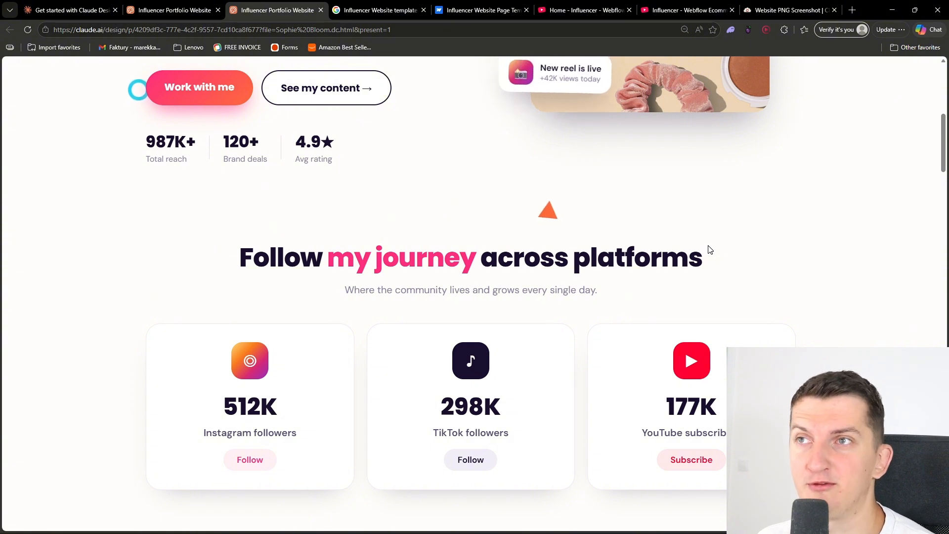
pyautogui.scroll(8, 708, 250)
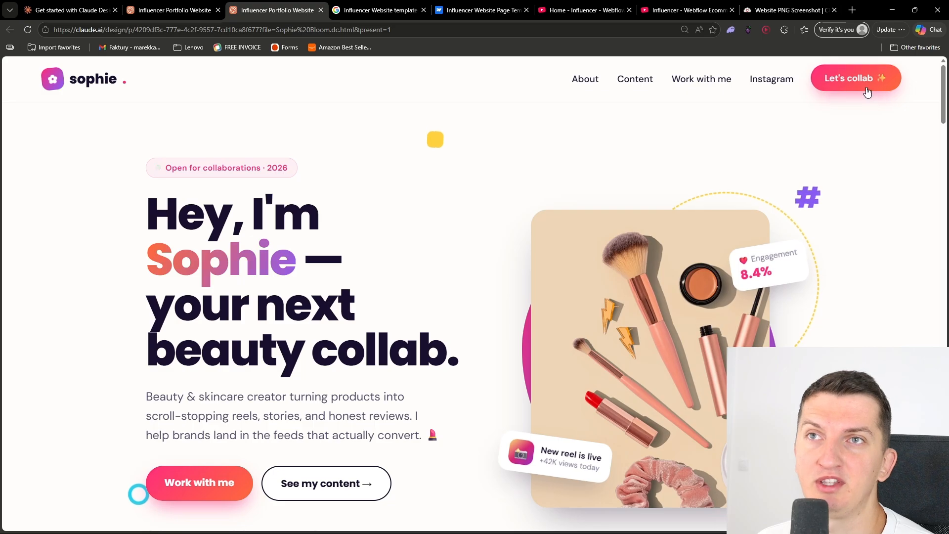
# Test the site's Work with me navigation link and return to the Influencer Portfolio Website project in the Claude Design editor
pyautogui.click(704, 80)
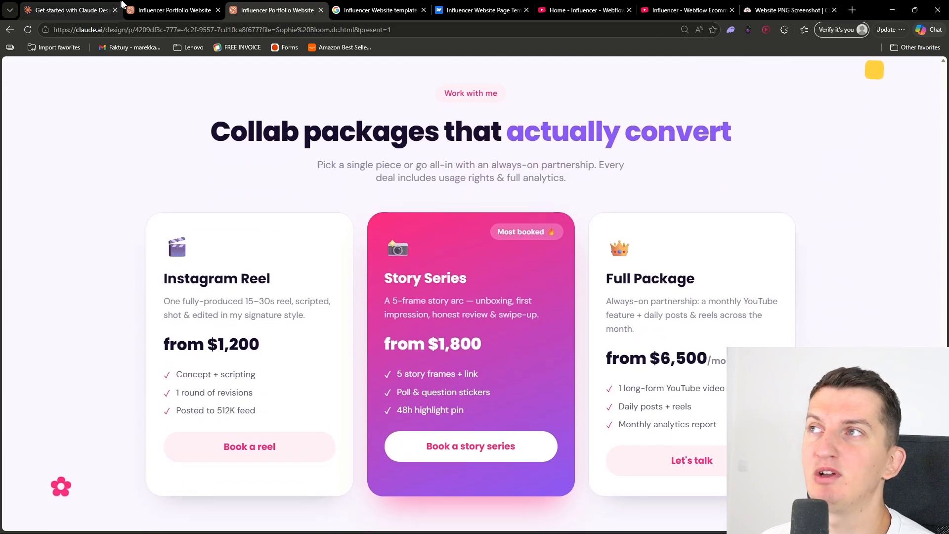
pyautogui.click(89, 9)
pyautogui.click(177, 4)
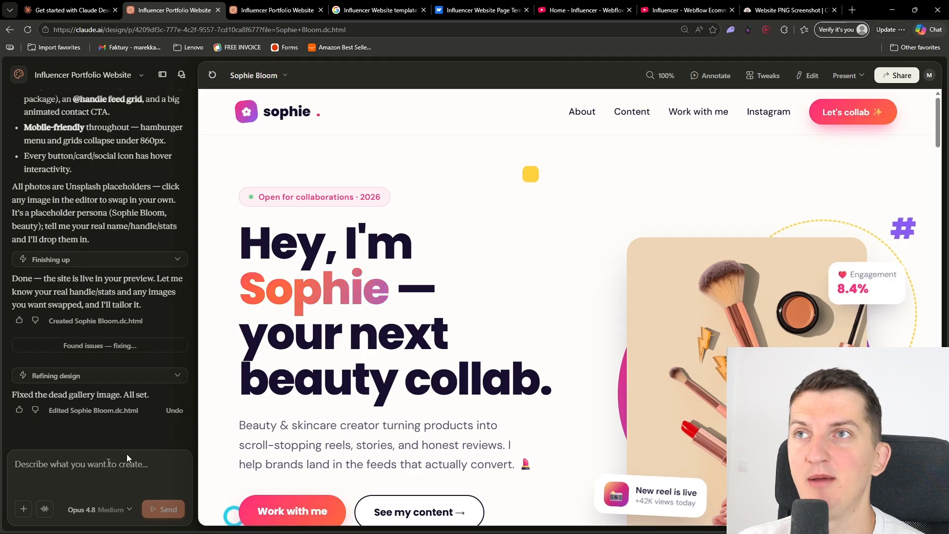
pyautogui.click(700, 82)
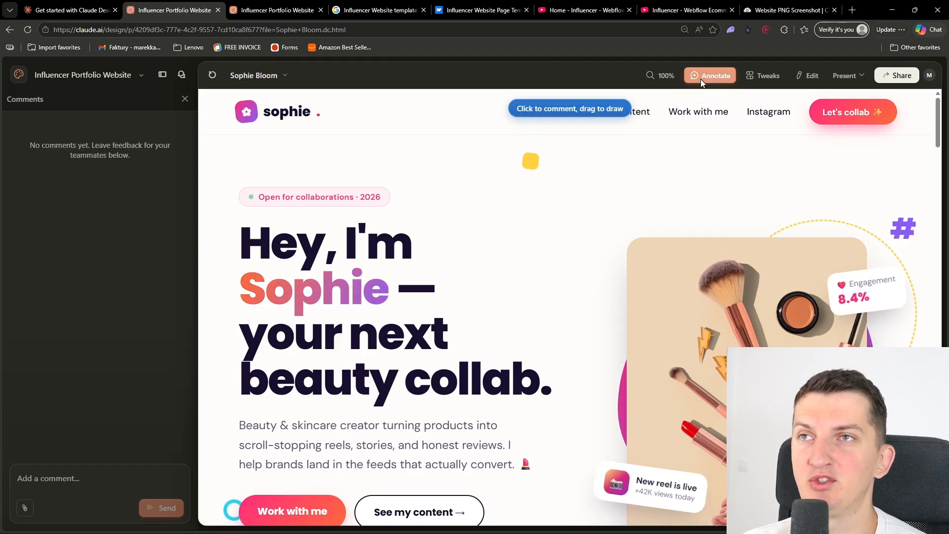
pyautogui.moveTo(716, 203)
pyautogui.mouseDown()
pyautogui.moveTo(546, 511)
pyautogui.moveTo(935, 317)
pyautogui.moveTo(682, 206)
pyautogui.mouseUp()
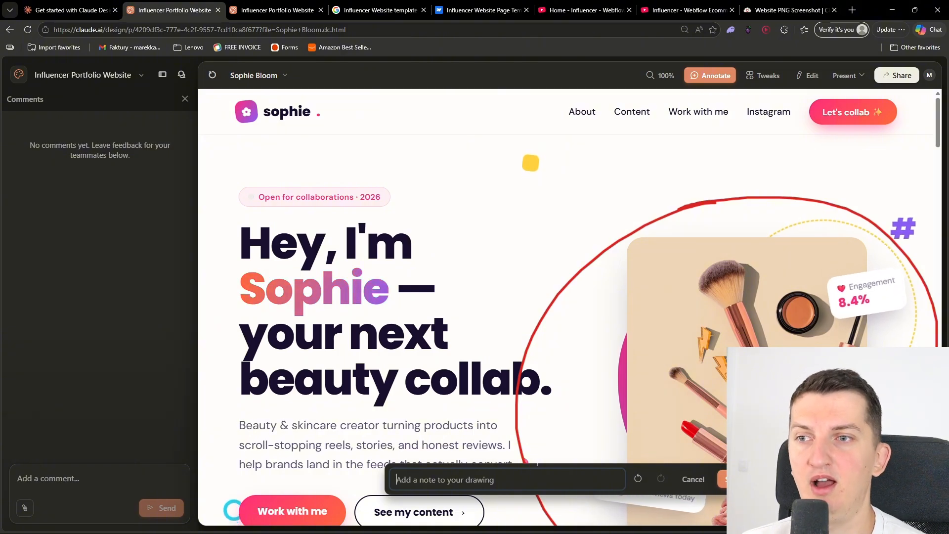
pyautogui.click(702, 478)
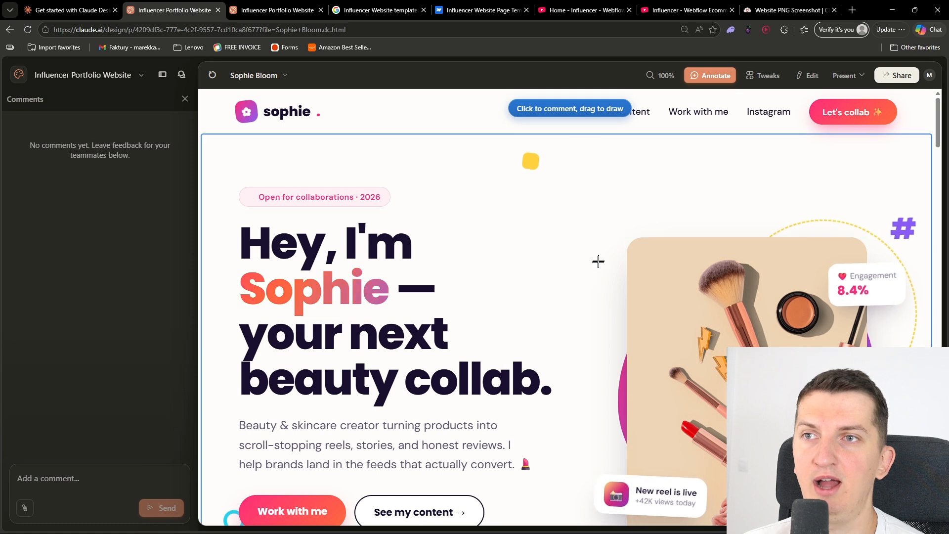
pyautogui.scroll(-2, 584, 321)
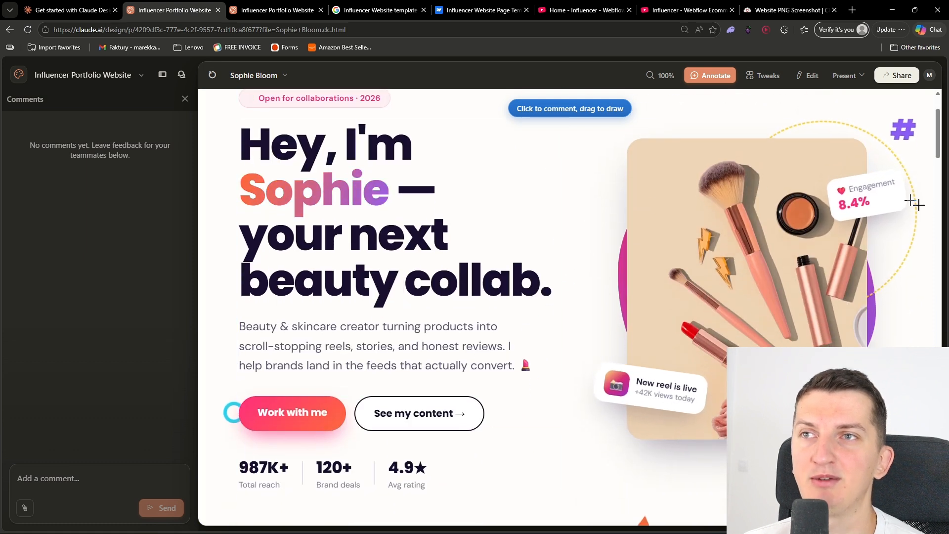
pyautogui.scroll(2, 395, 257)
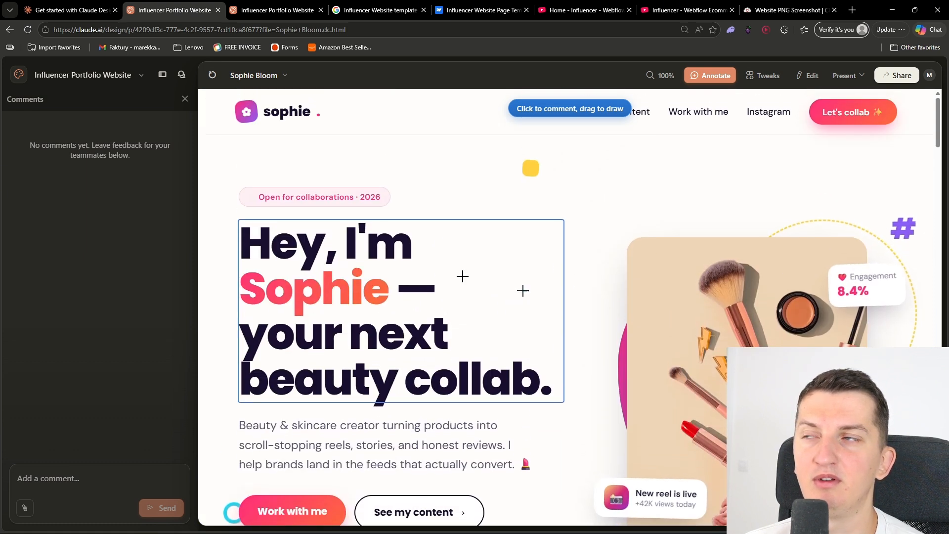
pyautogui.click(185, 99)
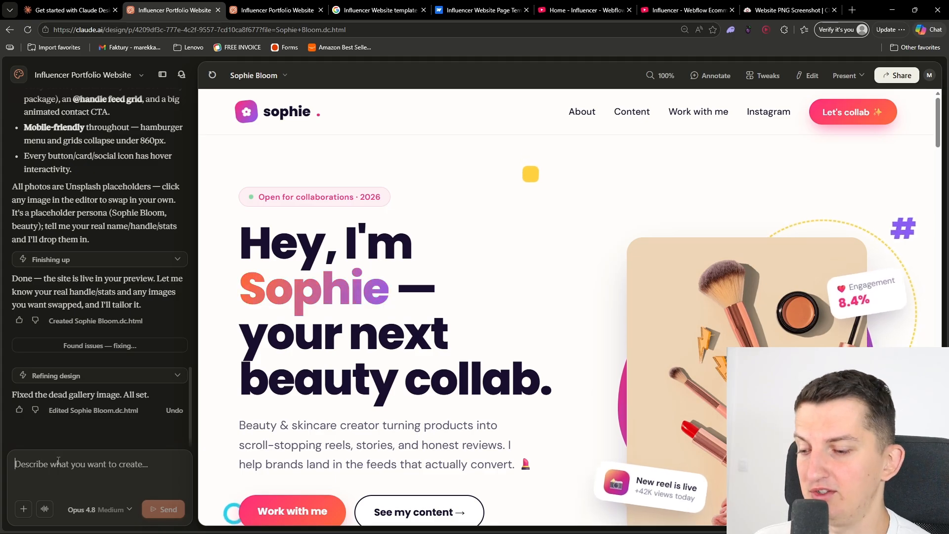
# Write the prompt "please I want you to do like a waves in the background animated in the header okay? that it would go through the whole header"
pyautogui.write('please I wa')
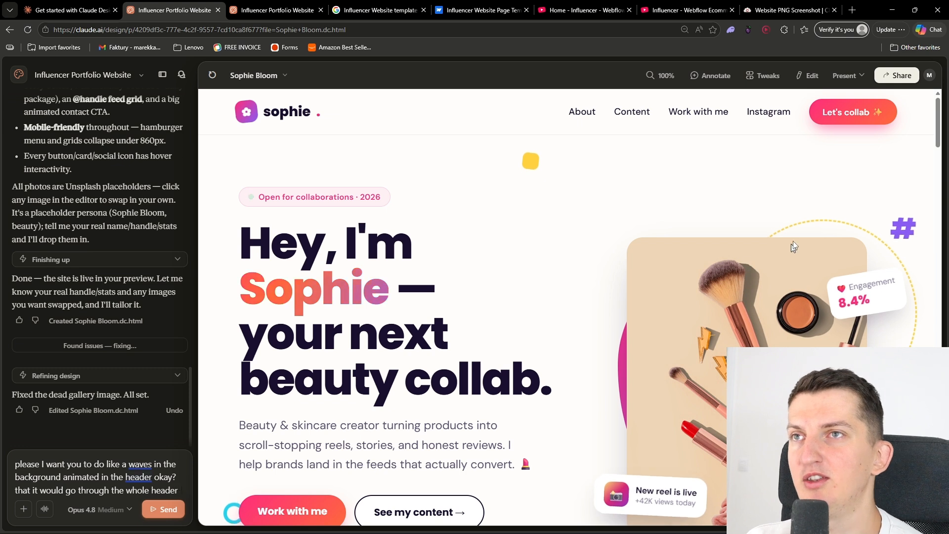
pyautogui.click(712, 75)
pyautogui.scroll(-2, 257, 356)
pyautogui.moveTo(221, 379)
pyautogui.mouseDown()
pyautogui.moveTo(281, 351)
pyautogui.moveTo(727, 415)
pyautogui.mouseUp()
pyautogui.moveTo(900, 297)
pyautogui.mouseDown()
pyautogui.moveTo(515, 206)
pyautogui.moveTo(210, 216)
pyautogui.moveTo(533, 132)
pyautogui.moveTo(877, 144)
pyautogui.mouseUp()
pyautogui.click(693, 480)
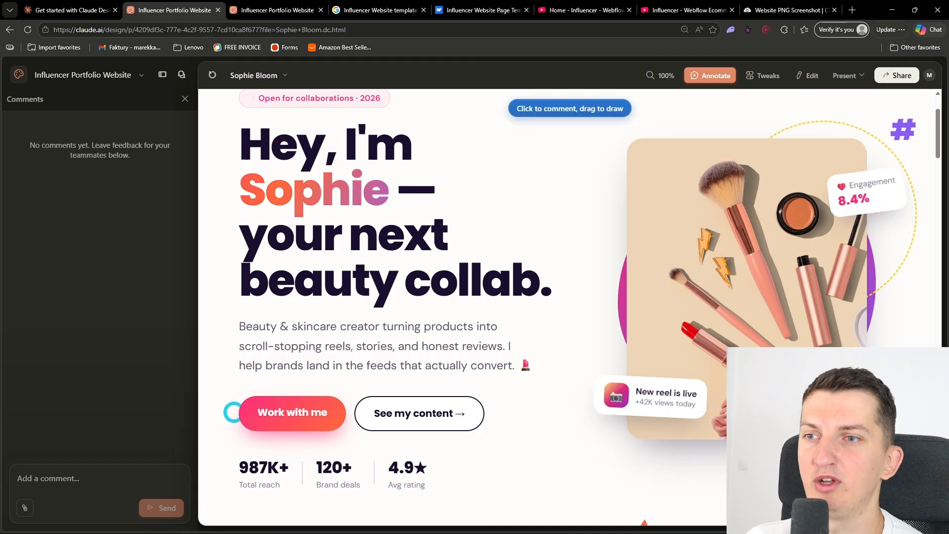
pyautogui.scroll(2, 239, 377)
pyautogui.click(110, 476)
pyautogui.click(180, 100)
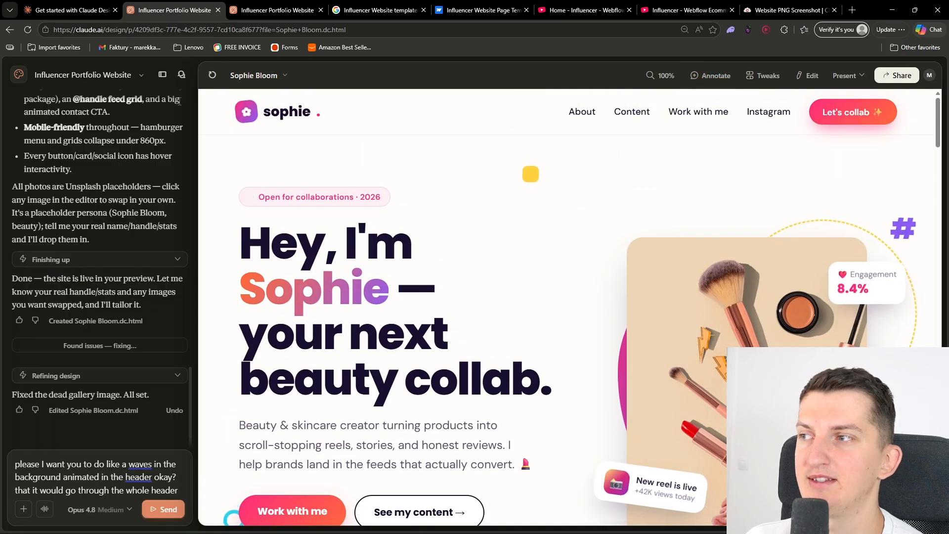
# Send the animated header waves prompt and request a tweaks panel using the Tweaks feature's Ideas option
pyautogui.click(165, 510)
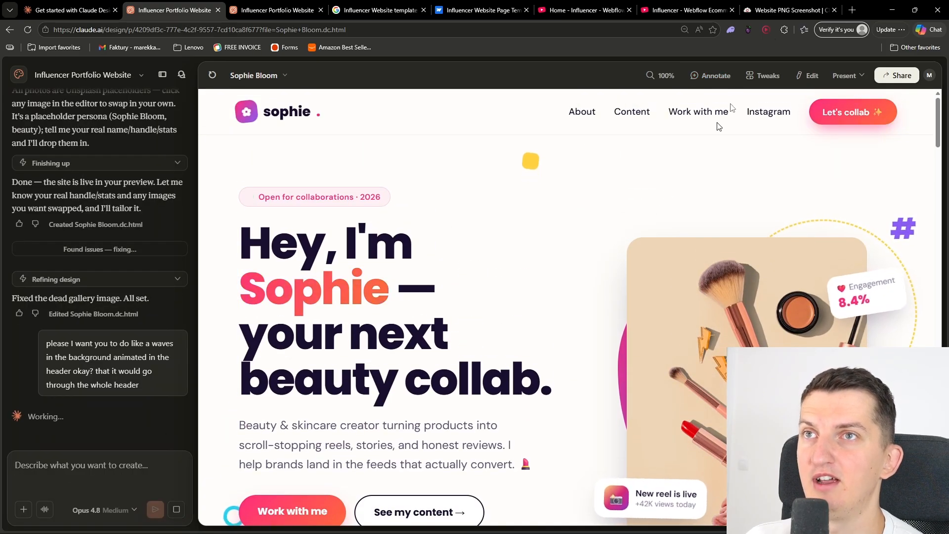
pyautogui.click(765, 74)
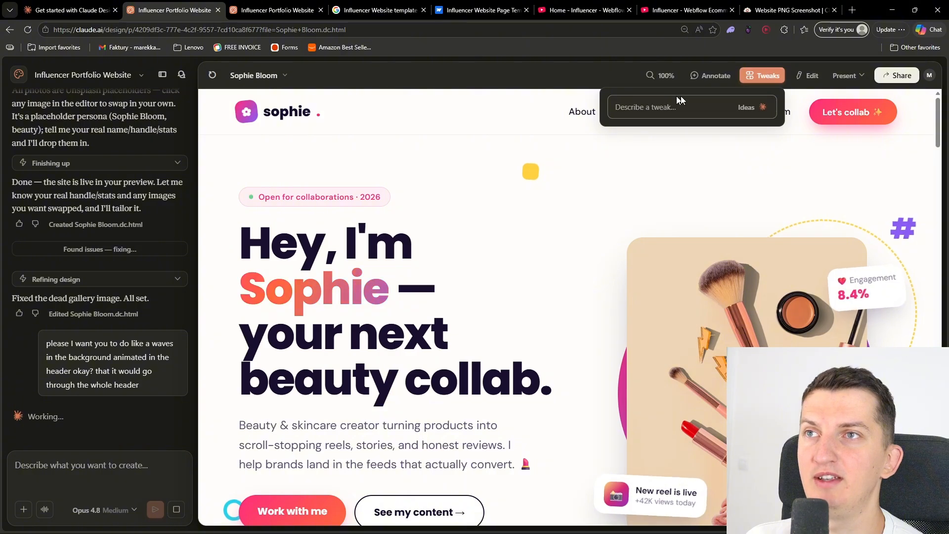
pyautogui.click(757, 103)
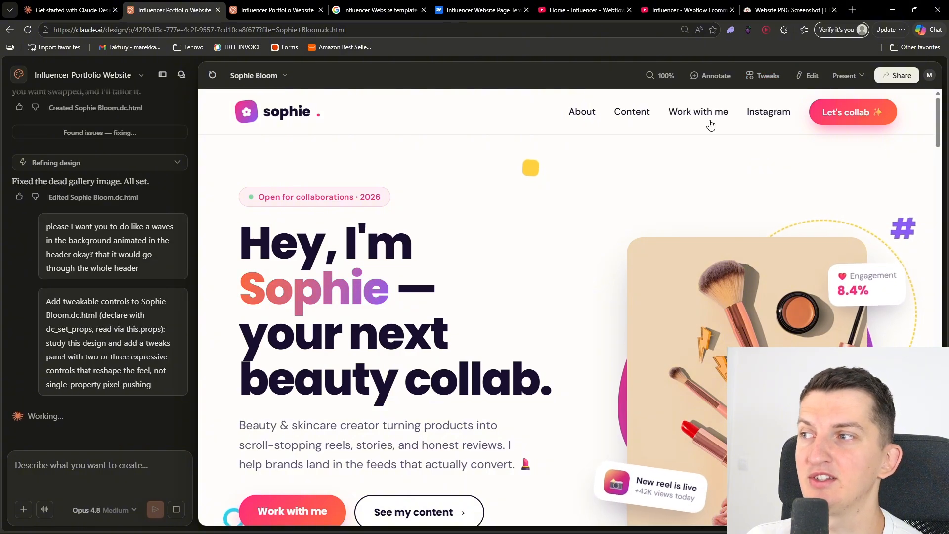
# Copy the animated header waves prompt from the chat history and send it again as a new message
pyautogui.tripleClick(129, 278)
pyautogui.hotkey('ctrl', 'c')
pyautogui.click(96, 474)
pyautogui.hotkey('ctrl', 'v')
pyautogui.click(169, 510)
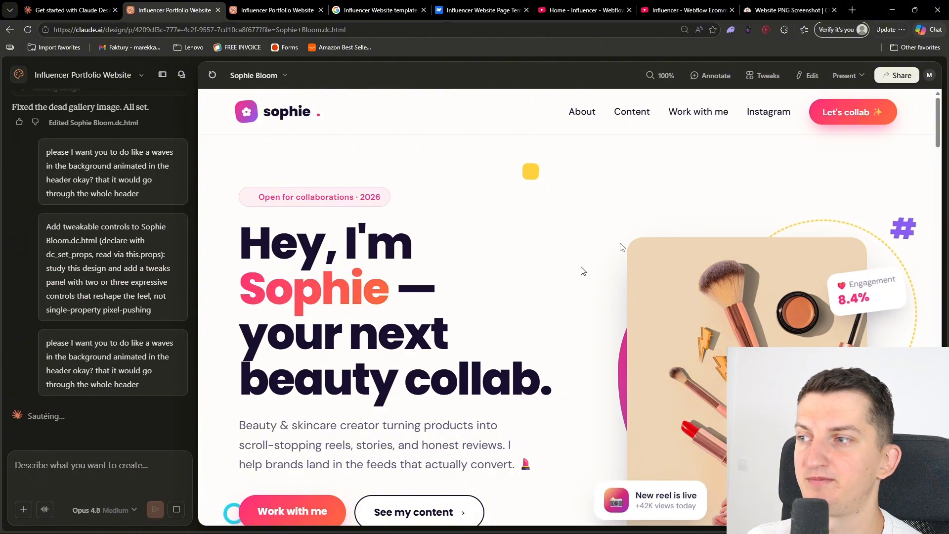
# Open the Sophie Bloom page for editing and inspect the layer structure and properties of the first reel card's gradient overlay
pyautogui.click(806, 75)
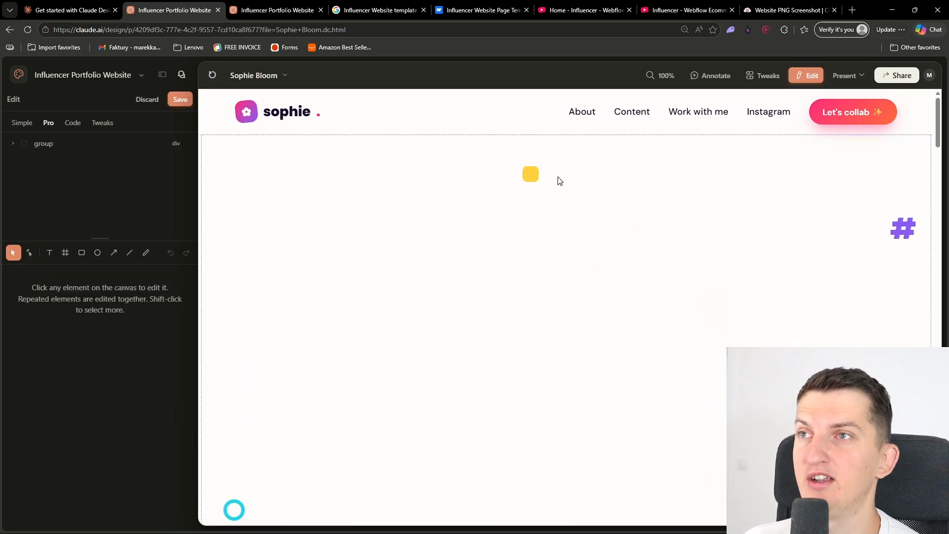
pyautogui.scroll(-8, 418, 327)
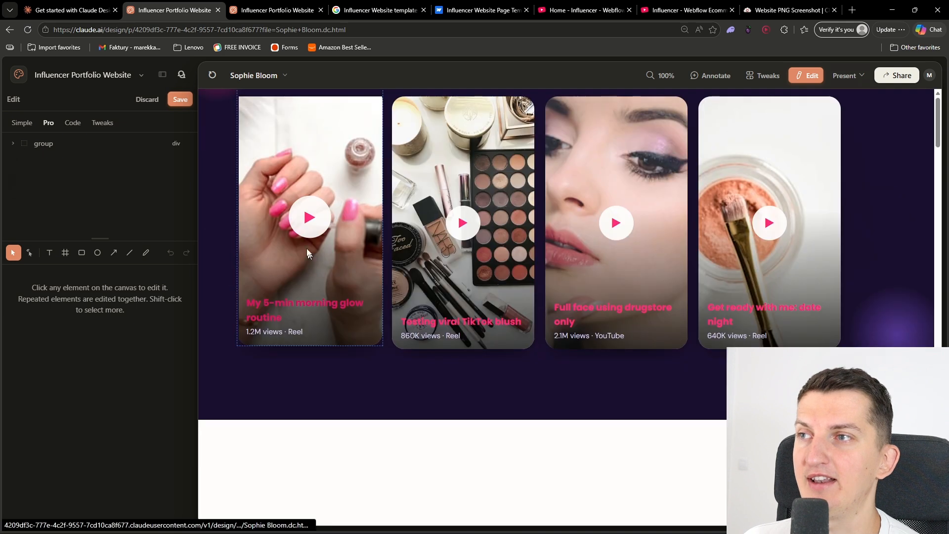
pyautogui.click(360, 291)
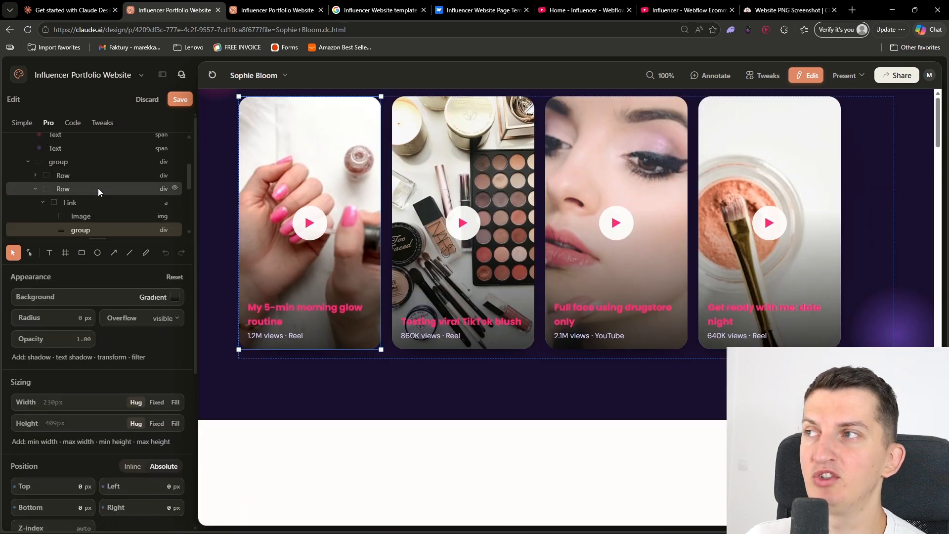
pyautogui.scroll(-16, 414, 316)
pyautogui.scroll(8, 489, 336)
pyautogui.scroll(6, 692, 317)
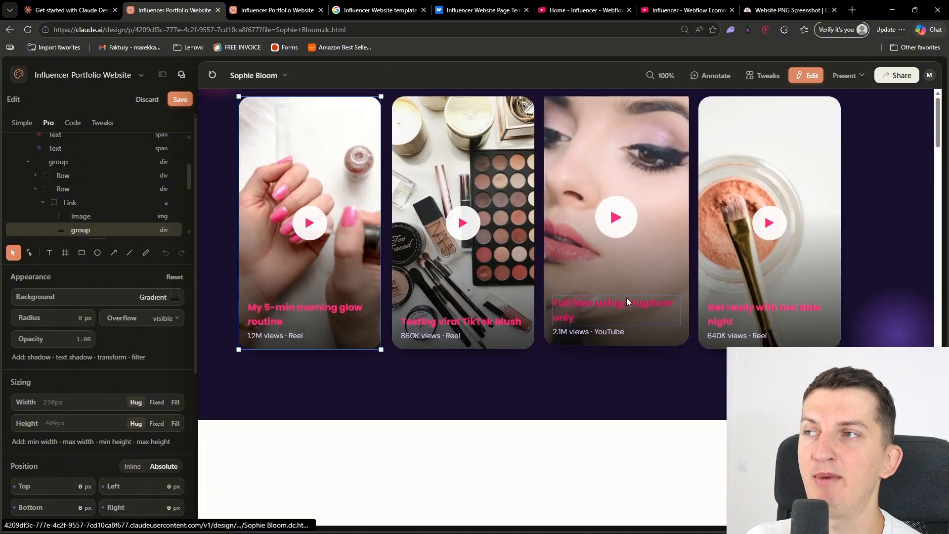
# Inspect the source settings of the image in the grid's third link, and leave edit mode by discarding the session
pyautogui.scroll(-5, 627, 299)
pyautogui.scroll(-4, 626, 302)
pyautogui.click(628, 302)
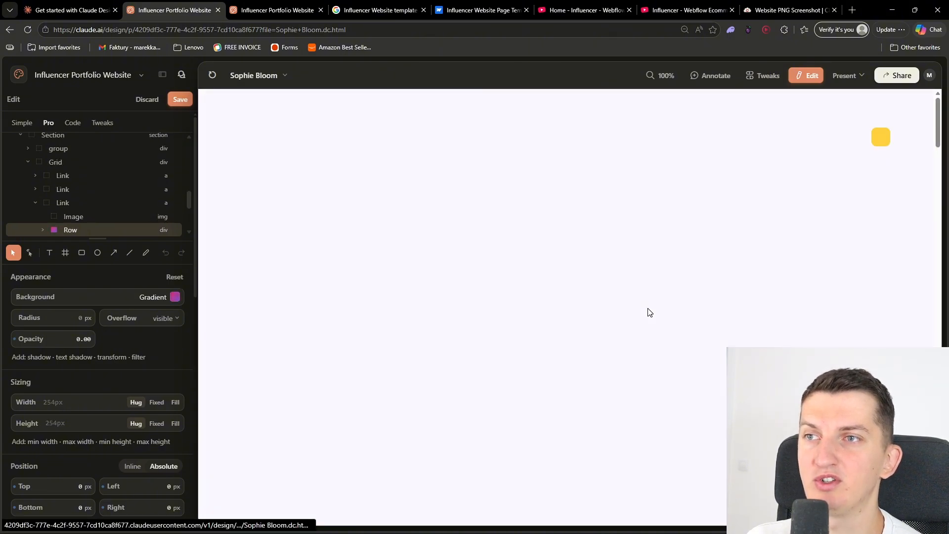
pyautogui.click(82, 218)
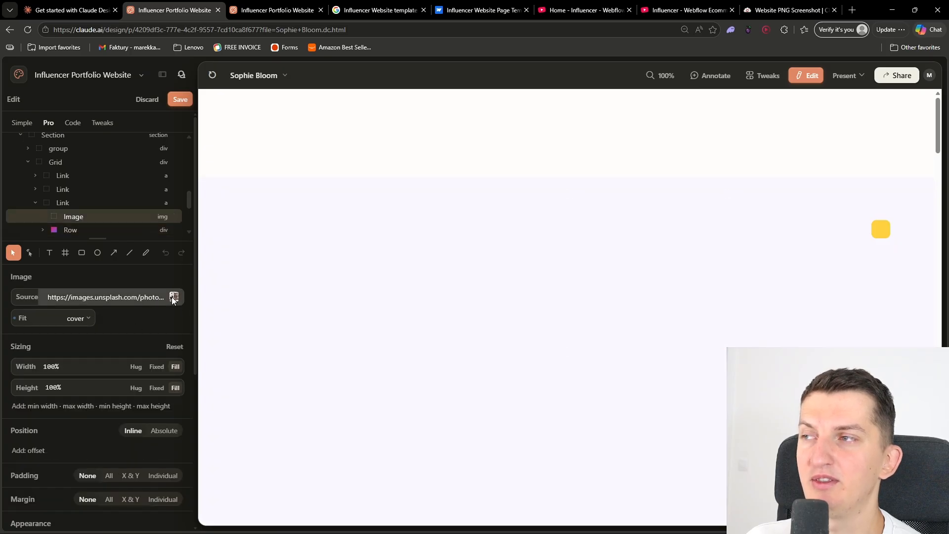
pyautogui.click(147, 102)
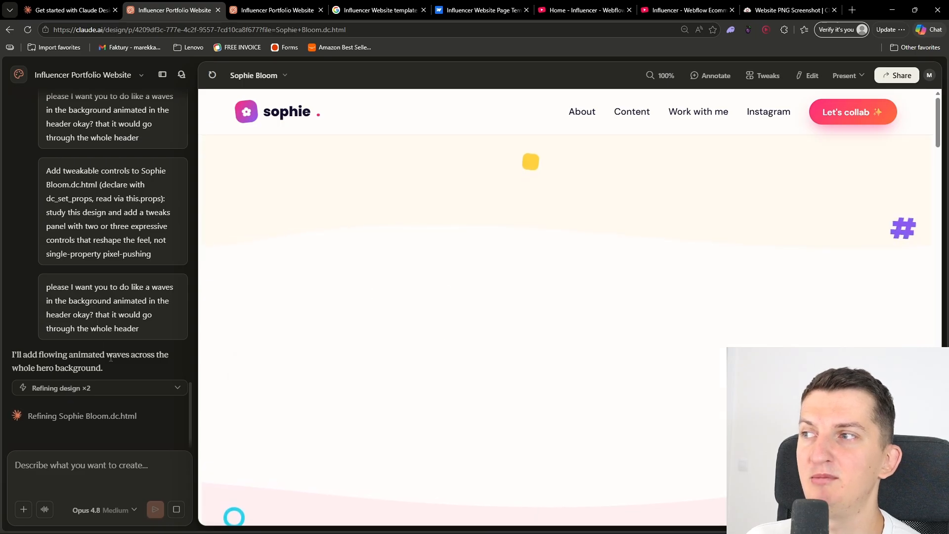
# Check Claude's reply about the waves and review the refreshed page preview's hero section at different browser zoom levels
pyautogui.scroll(-4, 553, 330)
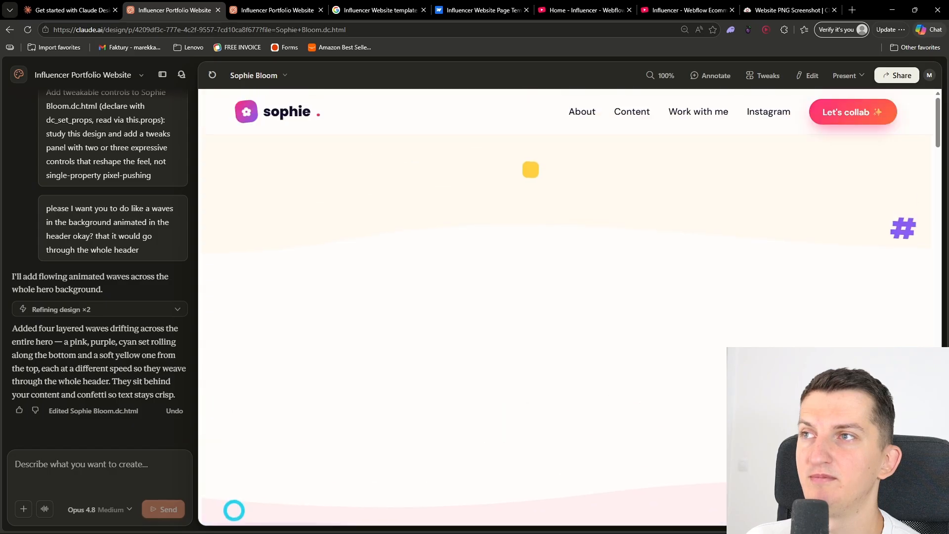
pyautogui.hotkey('ctrl', '-')
pyautogui.hotkey('ctrl', '-')
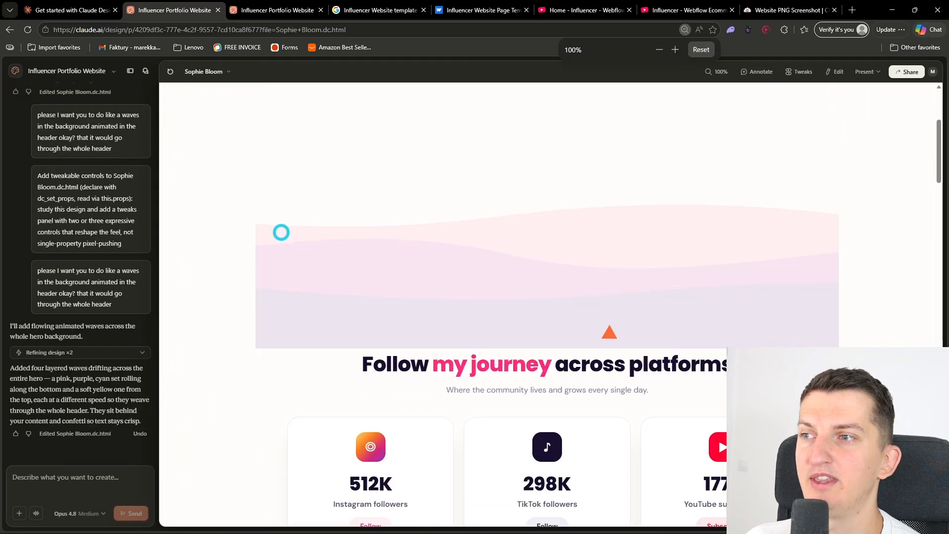
pyautogui.click(170, 72)
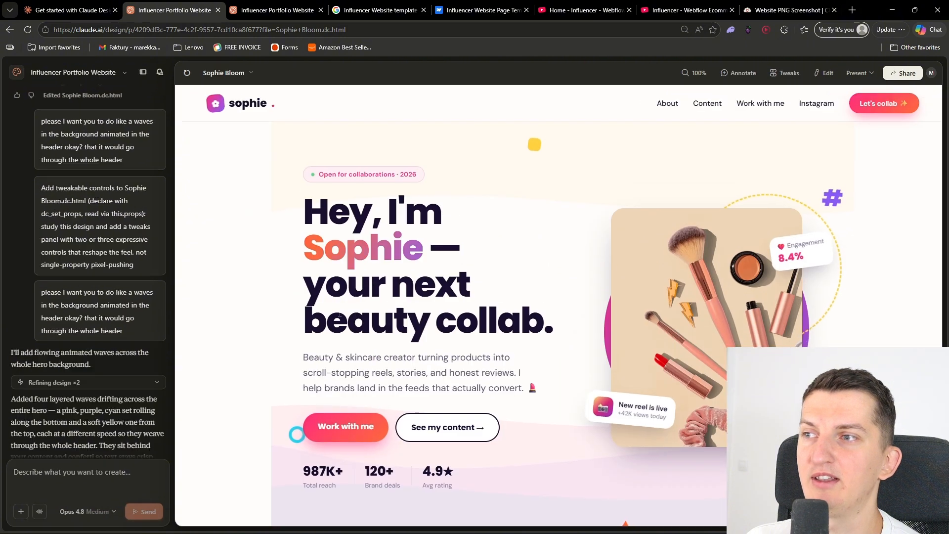
pyautogui.hotkey('ctrl', '+')
pyautogui.hotkey('ctrl', '+')
pyautogui.hotkey('ctrl', '+')
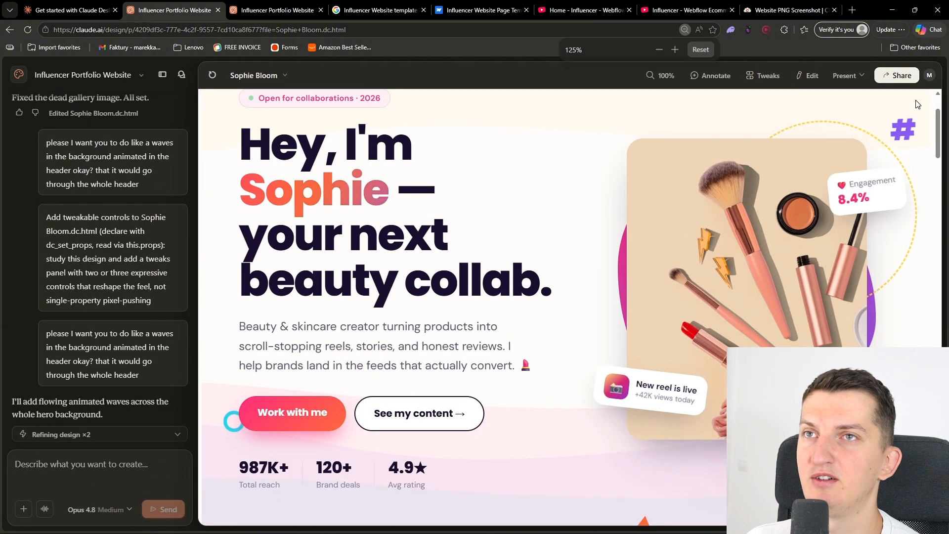
# Present the website in a new browser tab and check how far the header waves extend across the page's width
pyautogui.click(853, 77)
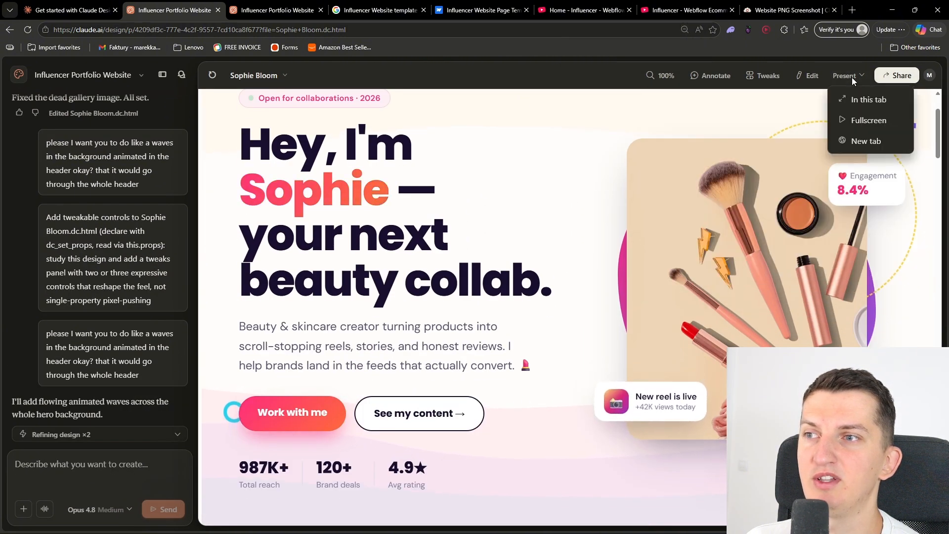
pyautogui.click(861, 143)
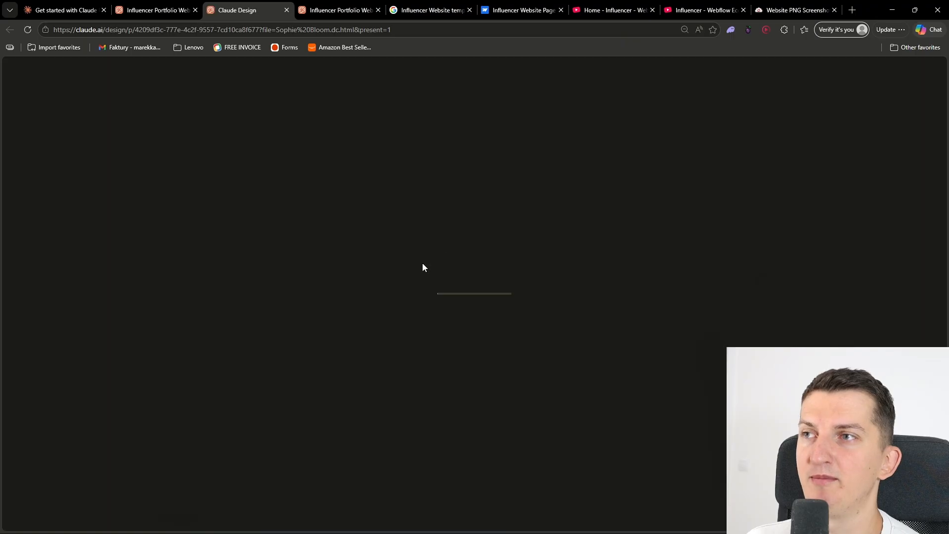
pyautogui.scroll(-4, 401, 278)
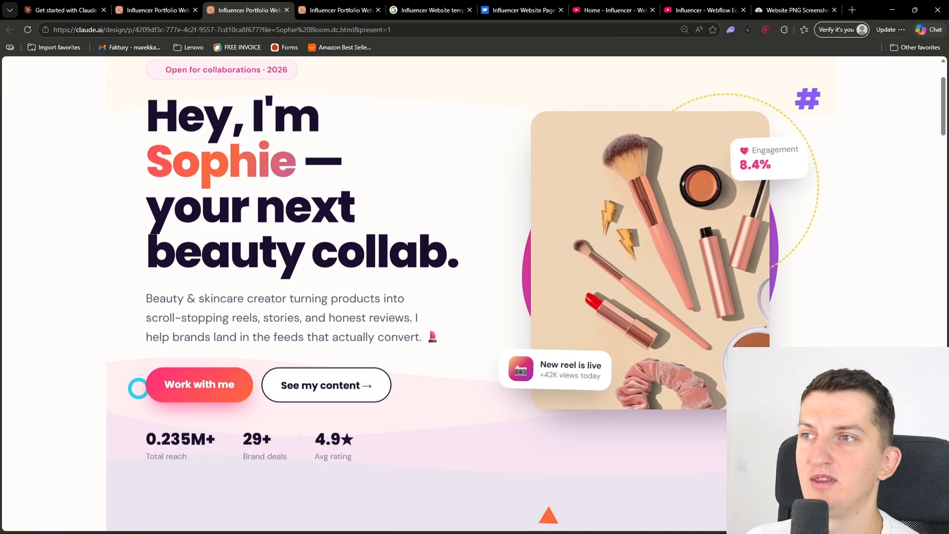
pyautogui.scroll(-2, 399, 278)
pyautogui.scroll(4, 398, 278)
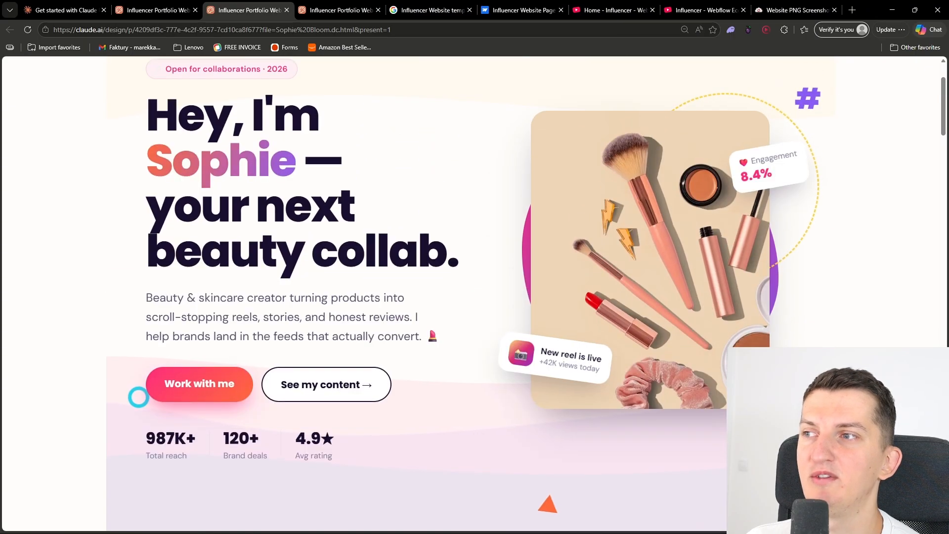
pyautogui.hotkey('ctrl', '-')
pyautogui.hotkey('ctrl', '-')
pyautogui.scroll(3, 188, 156)
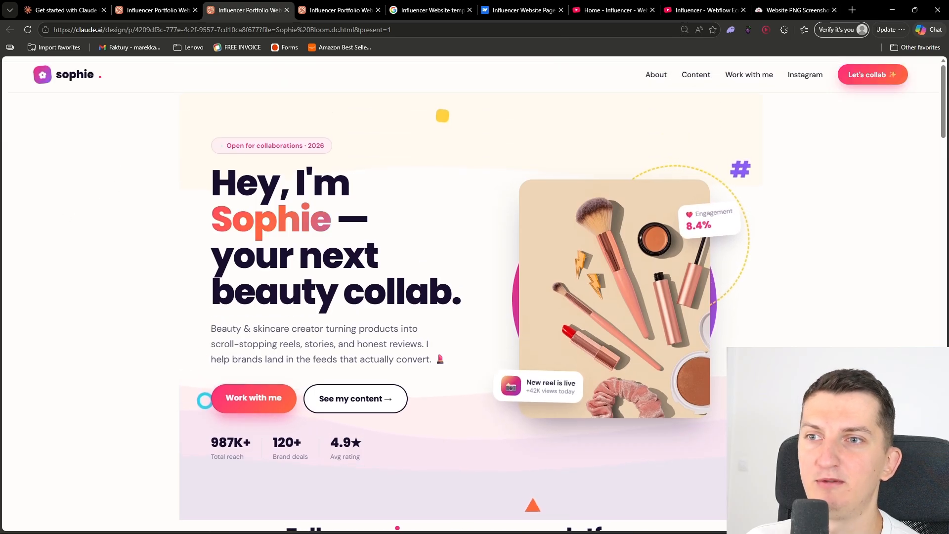
pyautogui.scroll(-2, 64, 214)
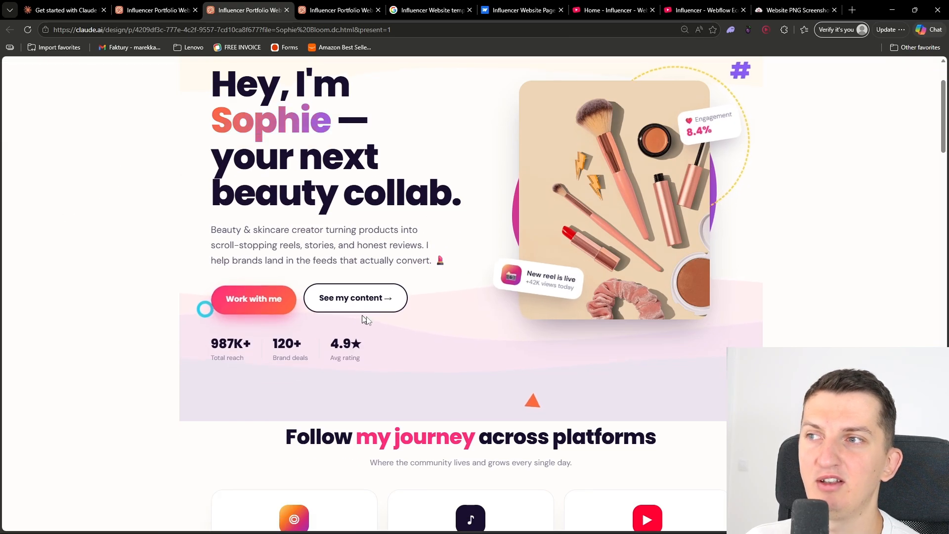
pyautogui.scroll(2, 731, 344)
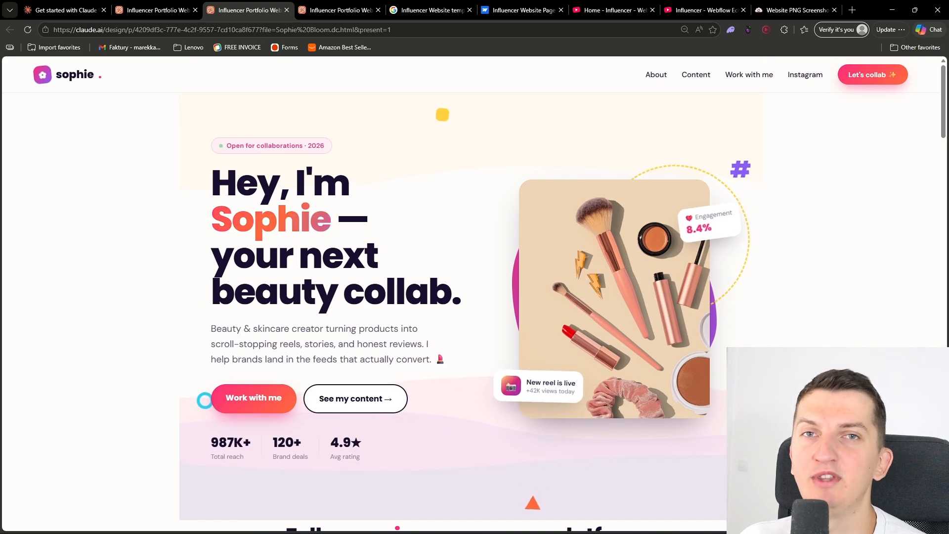
pyautogui.scroll(-2, 471, 293)
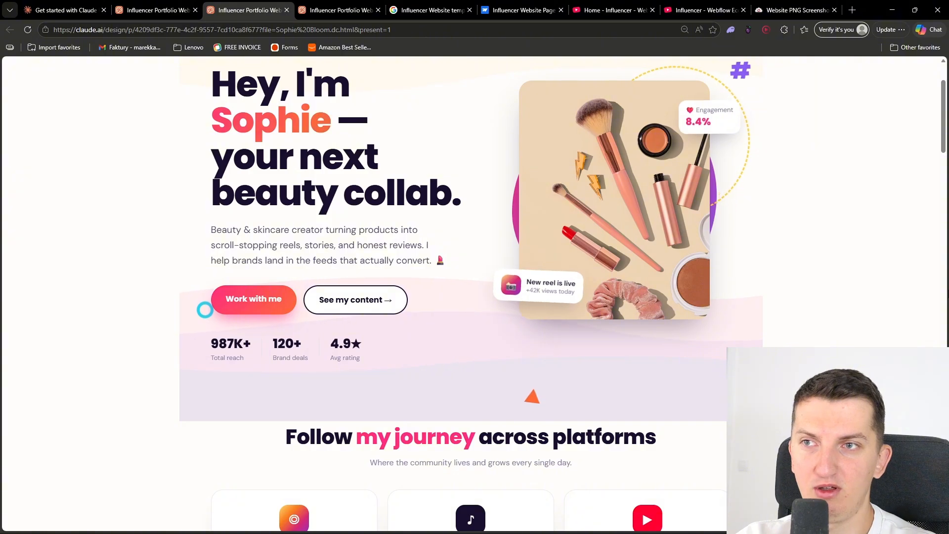
# Capture the presented page's hero section with the Snipping Tool and attach the screenshot to the Claude Design project chat
pyautogui.click(693, 528)
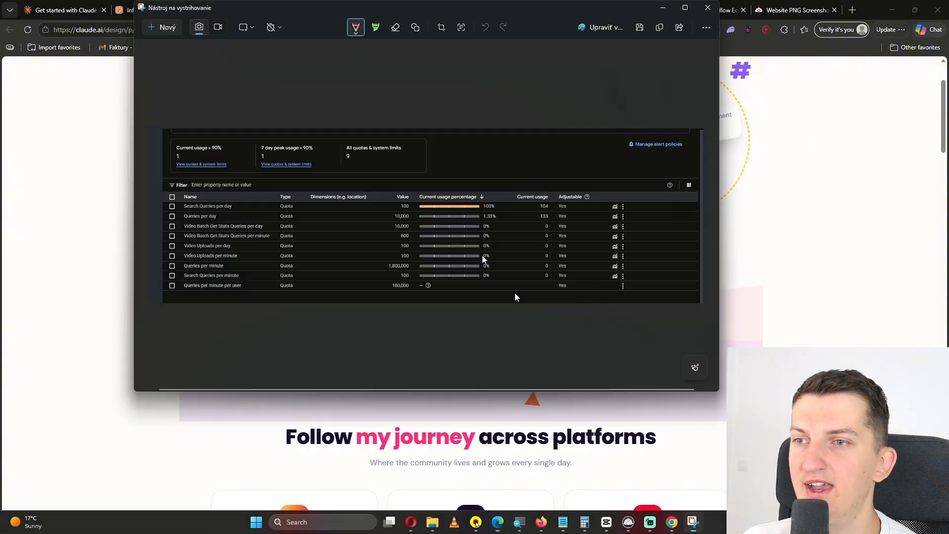
pyautogui.click(168, 27)
pyautogui.moveTo(8, 58); pyautogui.dragTo(948, 434)
pyautogui.click(913, 342)
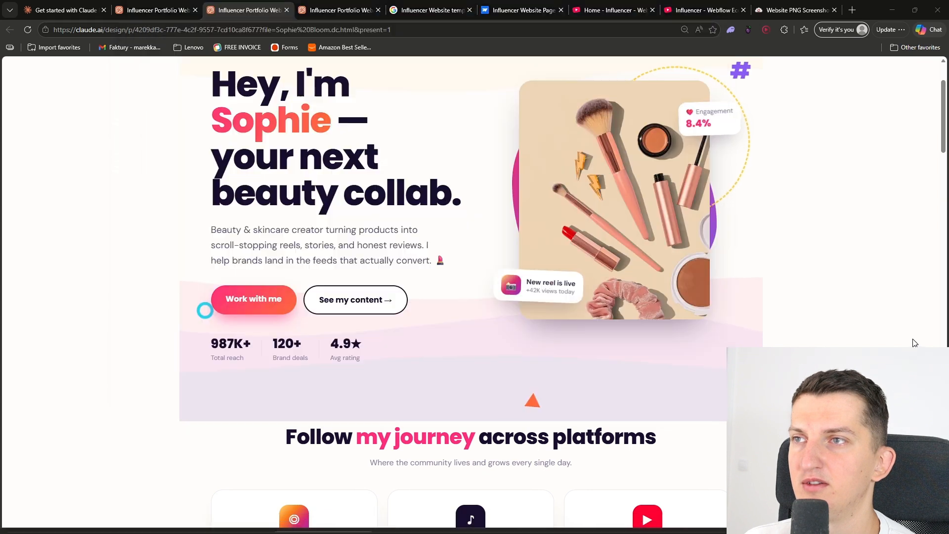
pyautogui.click(65, 10)
pyautogui.click(153, 10)
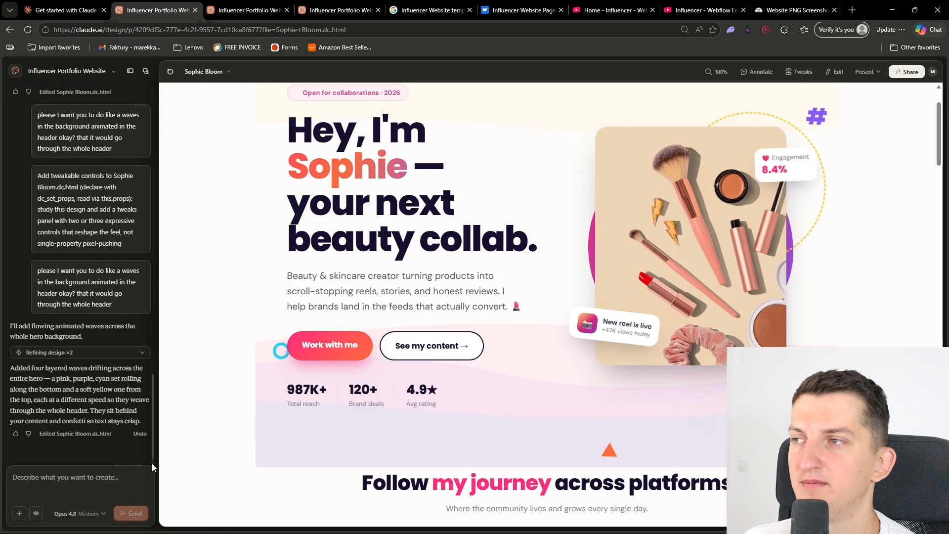
pyautogui.hotkey('ctrl', 'v')
# Send the prompt "please can you make it through the whole header? because right now its capped as you can see" with the screenshot
pyautogui.write('please ca')
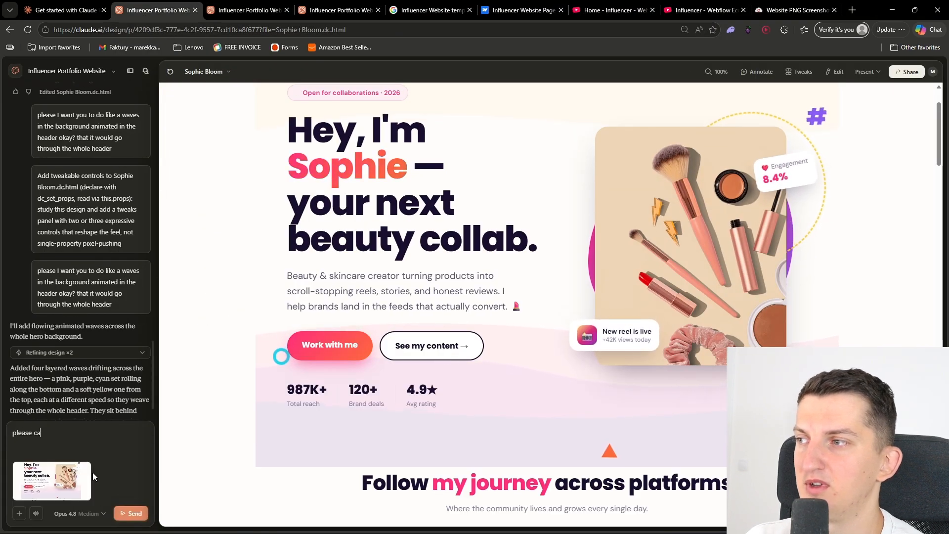
pyautogui.write('n you make it throu')
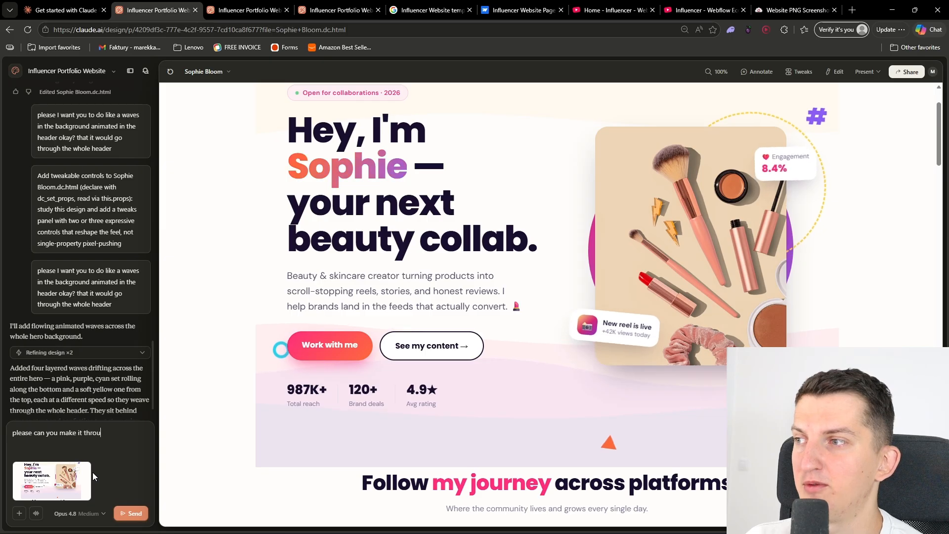
pyautogui.write('gh the whole h')
pyautogui.write('eader')
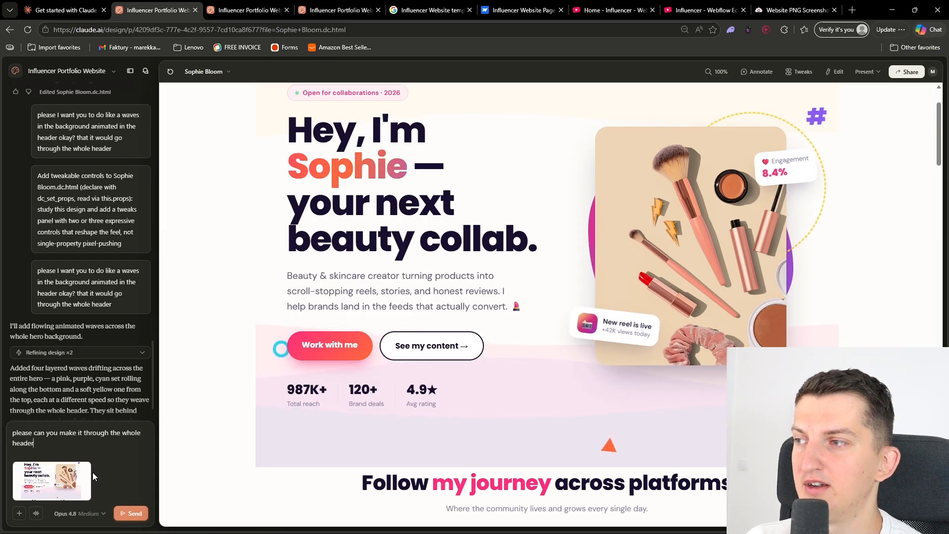
pyautogui.write('? because right ')
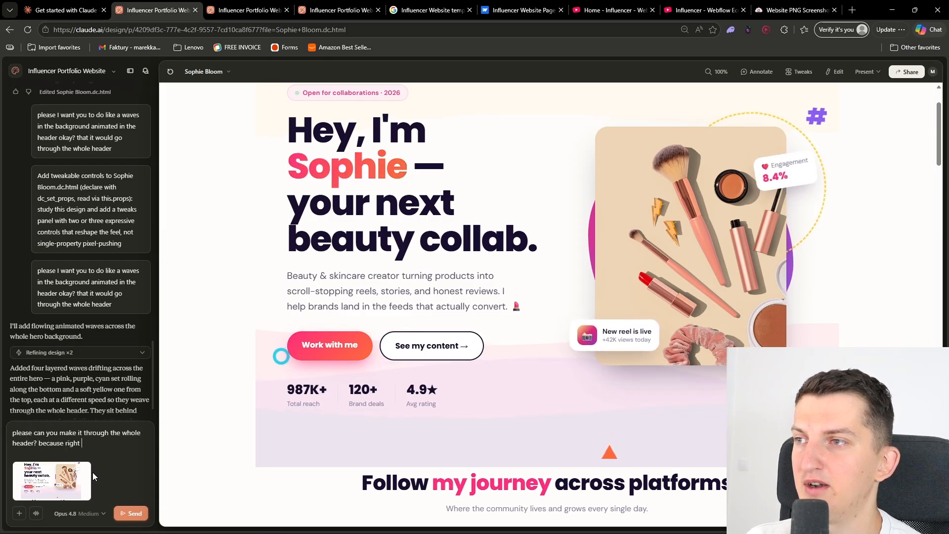
pyautogui.write('now its capped as you can see')
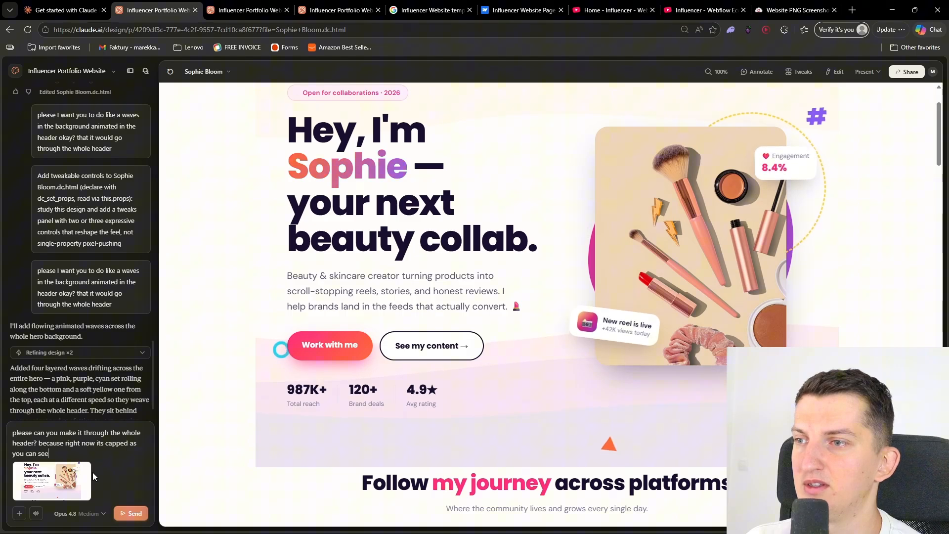
pyautogui.press('Return')
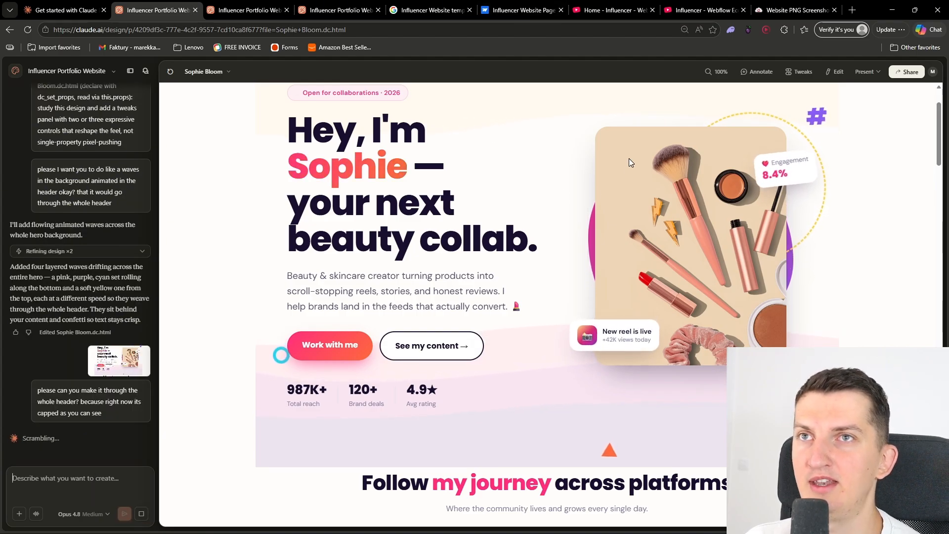
pyautogui.scroll(2, 893, 240)
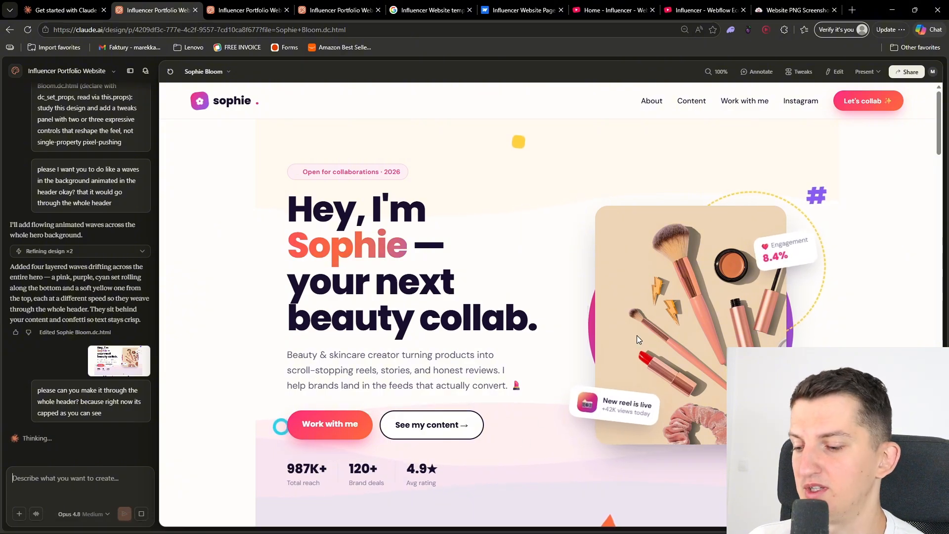
# Open hostinger.com in a new private browser window and accept its cookies
pyautogui.hotkey('ctrl', 'shift', 'n')
pyautogui.write('hostinger.com')
pyautogui.press('Return')
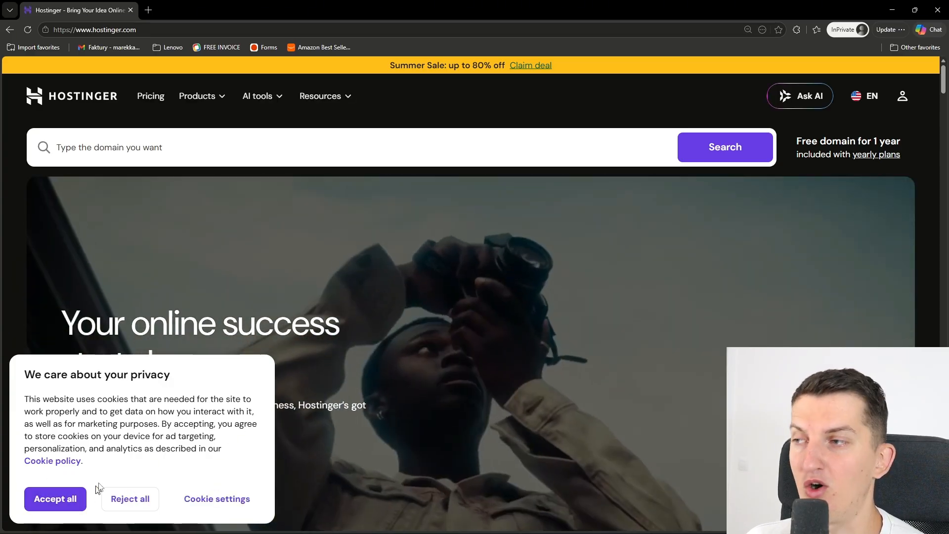
pyautogui.click(80, 497)
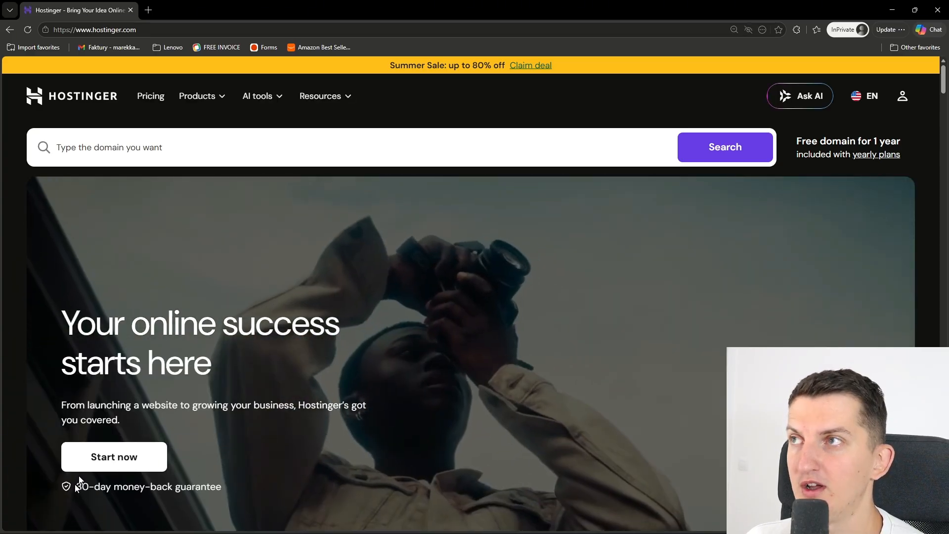
# Choose the Premium web hosting plan with the 48-month subscription from Hostinger's pricing page
pyautogui.click(148, 97)
pyautogui.scroll(-8, 252, 282)
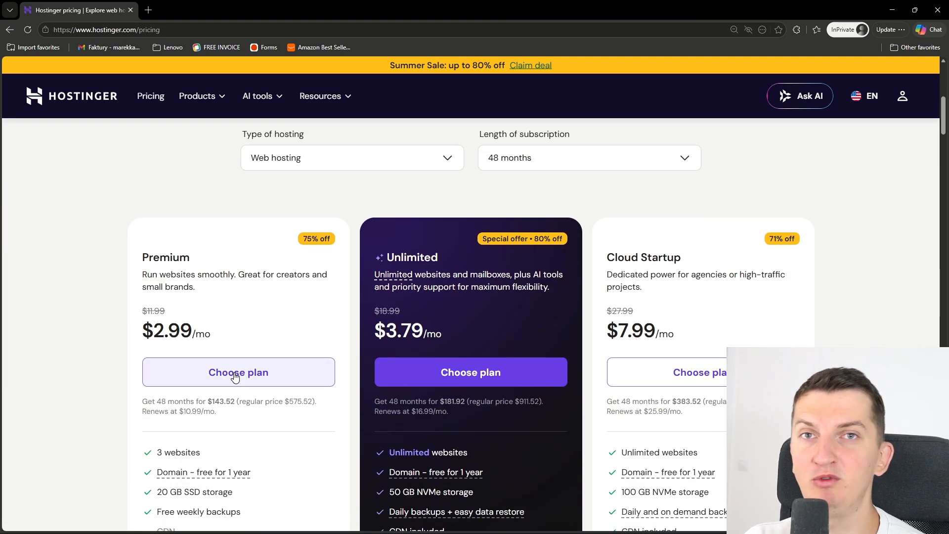
pyautogui.click(235, 376)
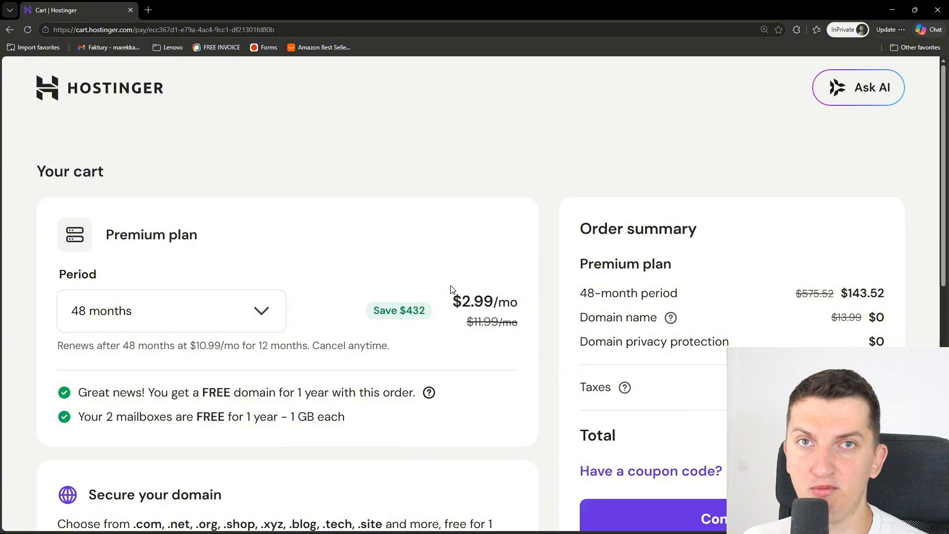
# Apply the coupon code MARCUS to the Premium plan order in the Hostinger cart
pyautogui.scroll(-4, 720, 167)
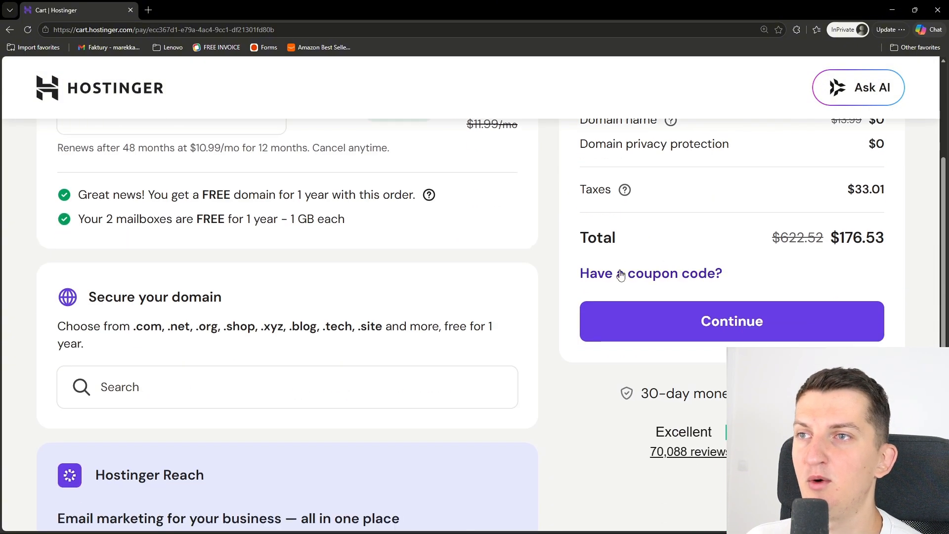
pyautogui.click(619, 275)
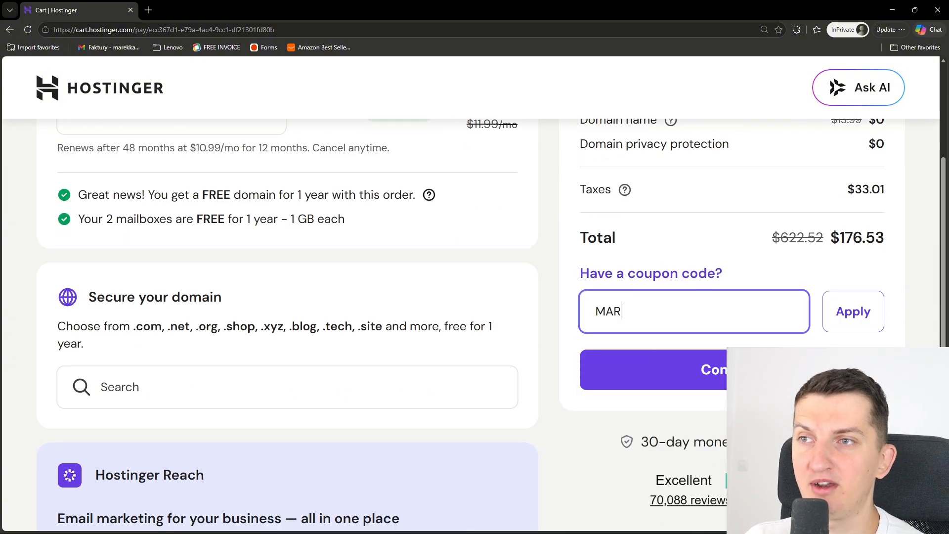
pyautogui.click(825, 313)
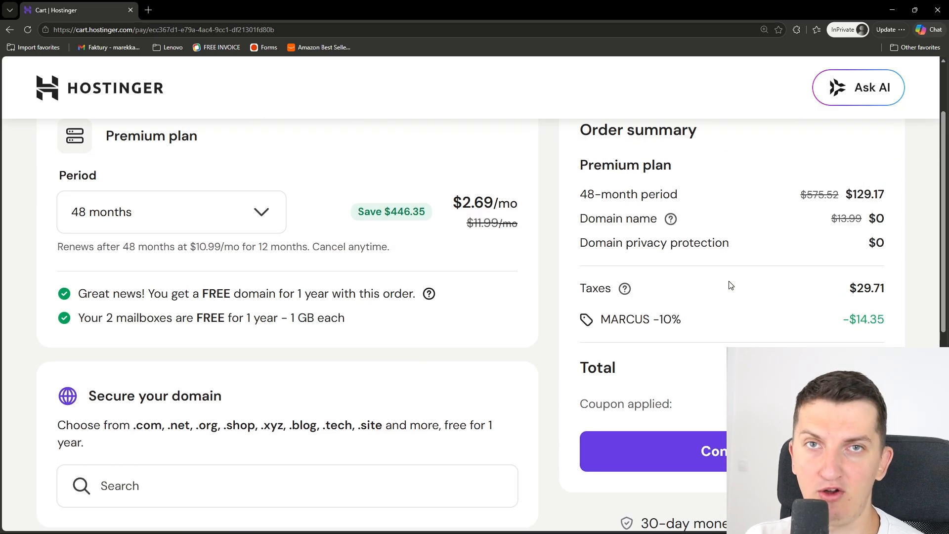
# Review the cart's free domain search and discounted order summary, and close the private browser window
pyautogui.scroll(-2, 730, 285)
pyautogui.click(244, 375)
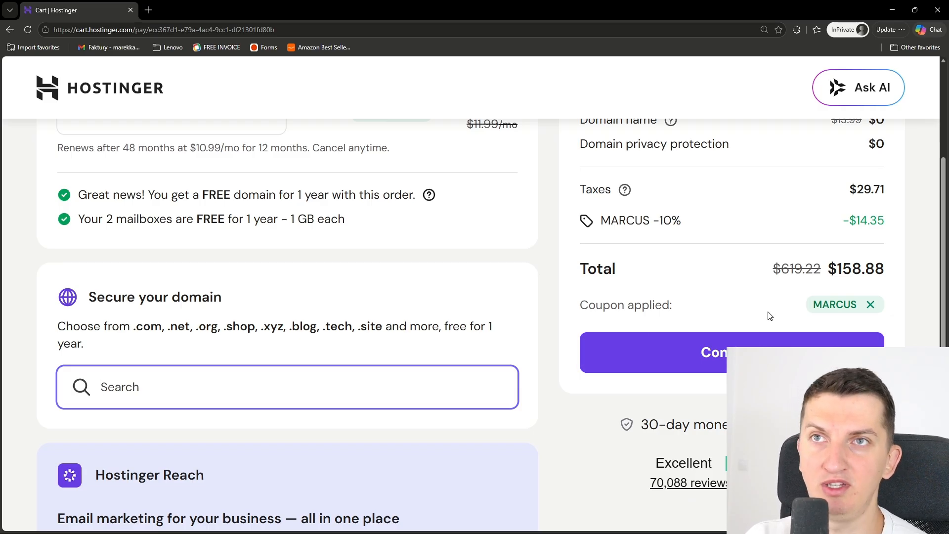
pyautogui.scroll(4, 769, 316)
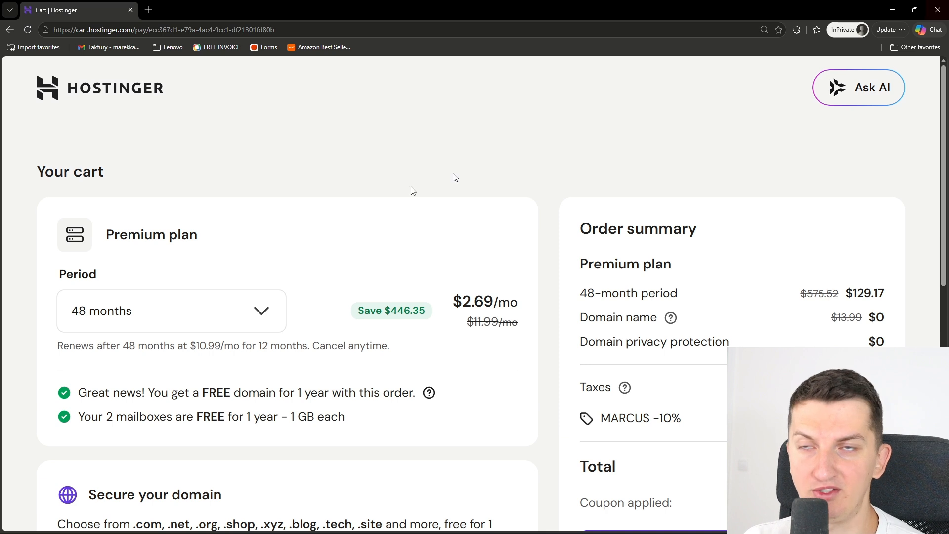
pyautogui.scroll(-4, 127, 305)
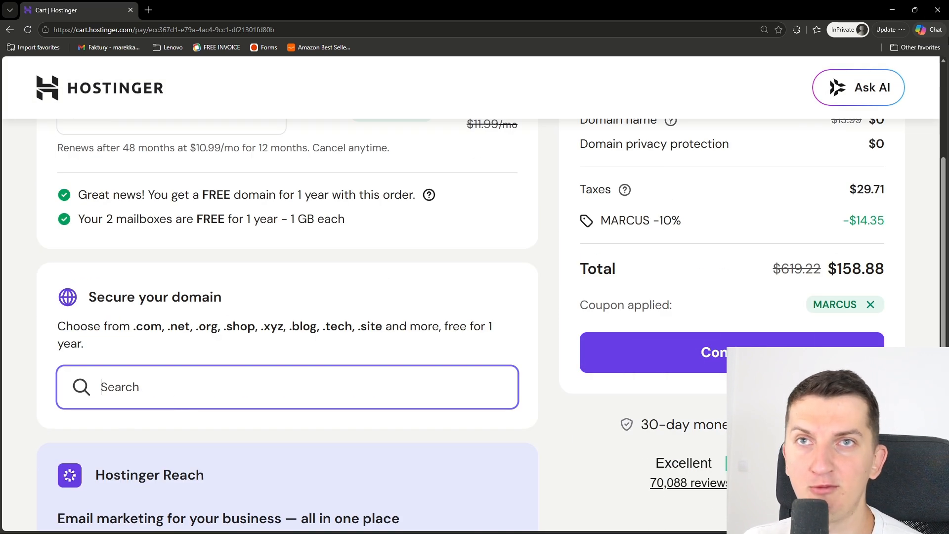
pyautogui.click(938, 10)
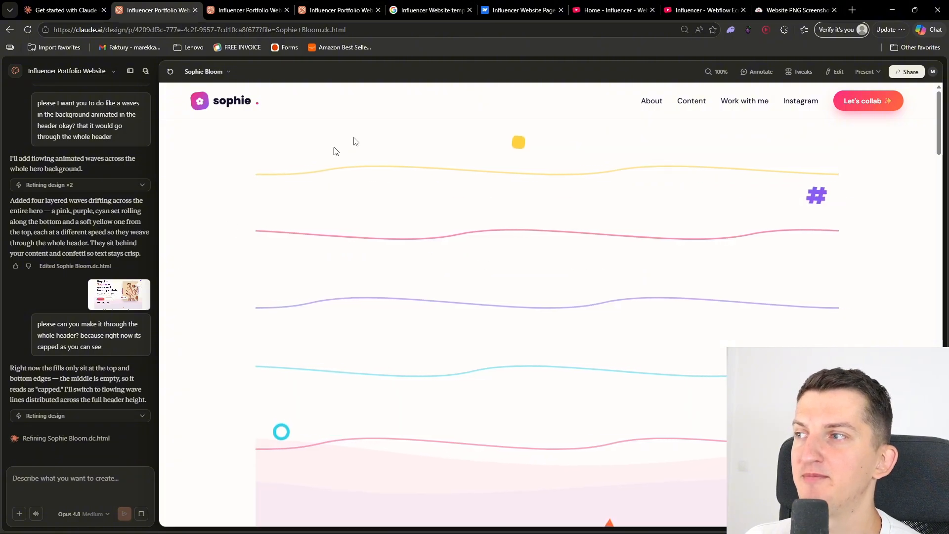
# Open Hostinger's hPanel in a new browser tab placed right after the Claude Design project tab
pyautogui.click(853, 10)
pyautogui.moveTo(839, 15); pyautogui.dragTo(185, 1)
pyautogui.write('hostin')
pyautogui.press('Return')
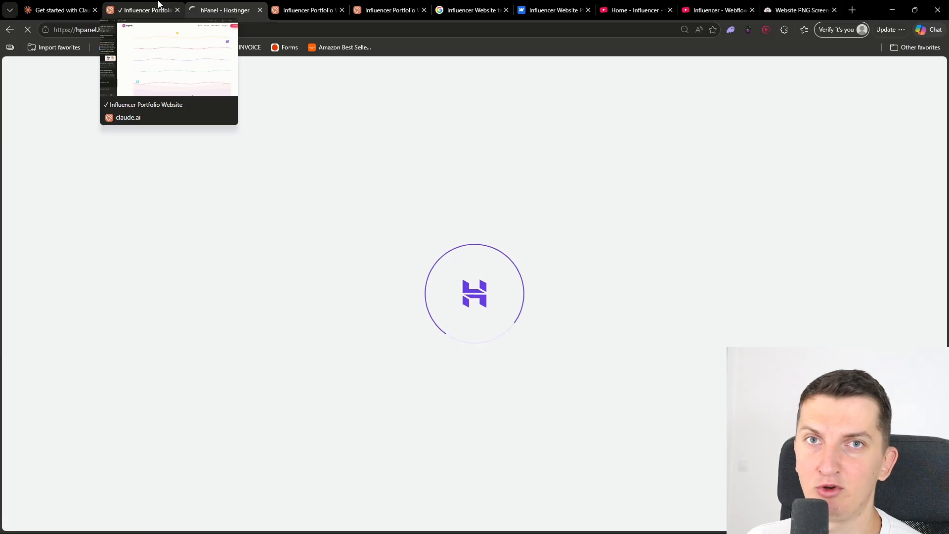
# Return to the Influencer Portfolio Website project, check the revised hero, and undo Claude's last change that added the wave lines
pyautogui.click(158, 5)
pyautogui.scroll(-4, 492, 336)
pyautogui.scroll(4, 493, 336)
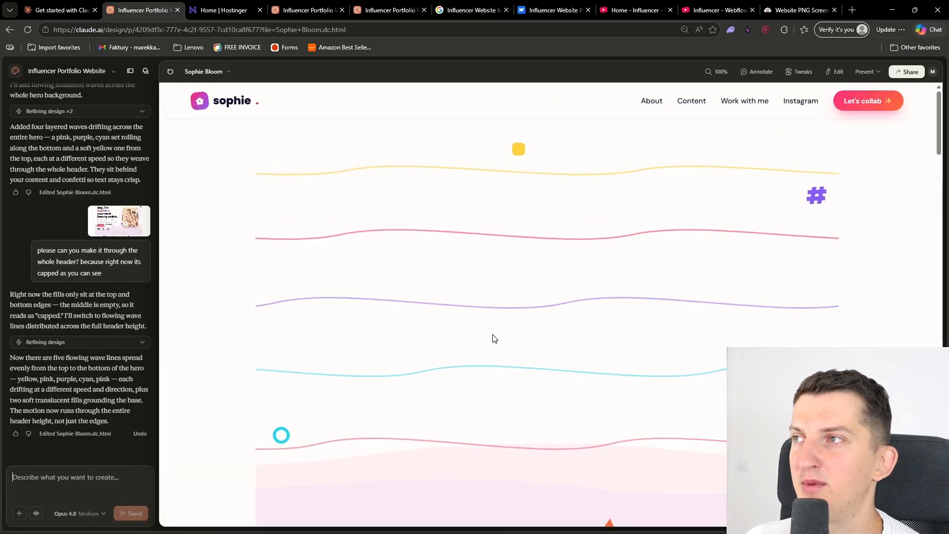
pyautogui.click(47, 472)
pyautogui.write('no y')
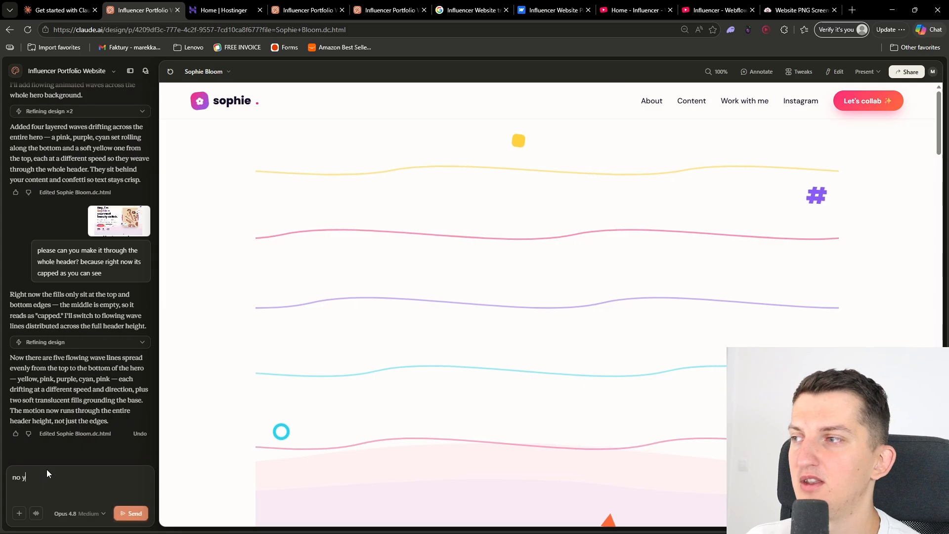
pyautogui.write('ou dong')
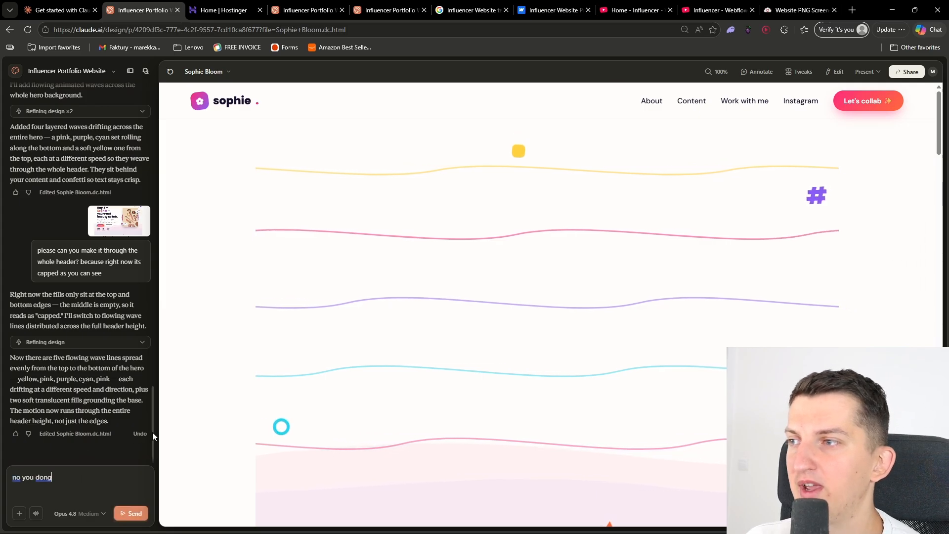
pyautogui.click(140, 435)
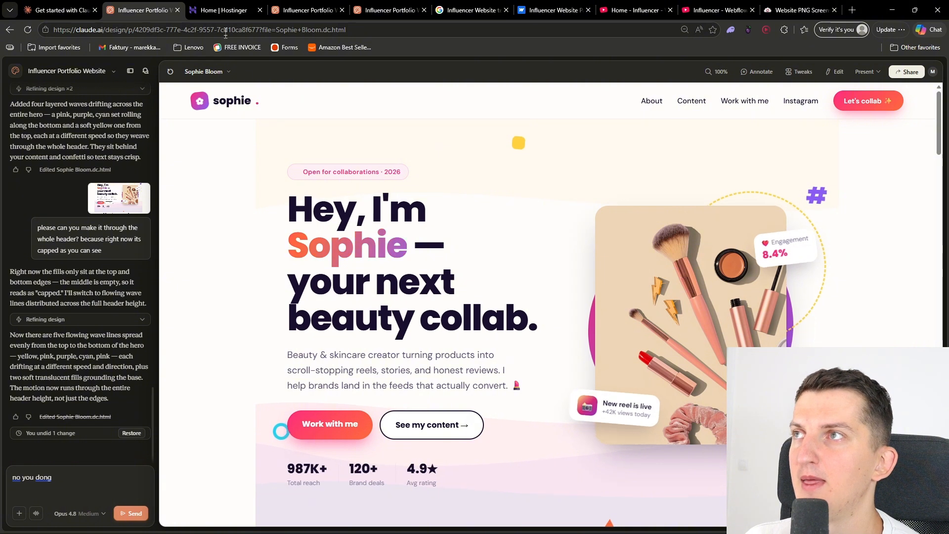
# Switch to Hostinger's hPanel and open the dashboard of companytutorials.com from the websites list
pyautogui.click(224, 10)
pyautogui.click(100, 142)
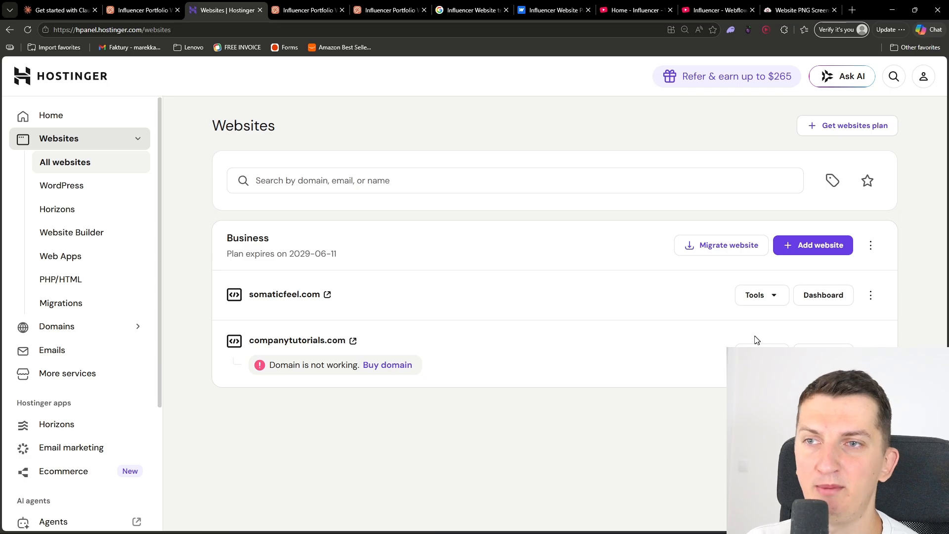
pyautogui.click(824, 297)
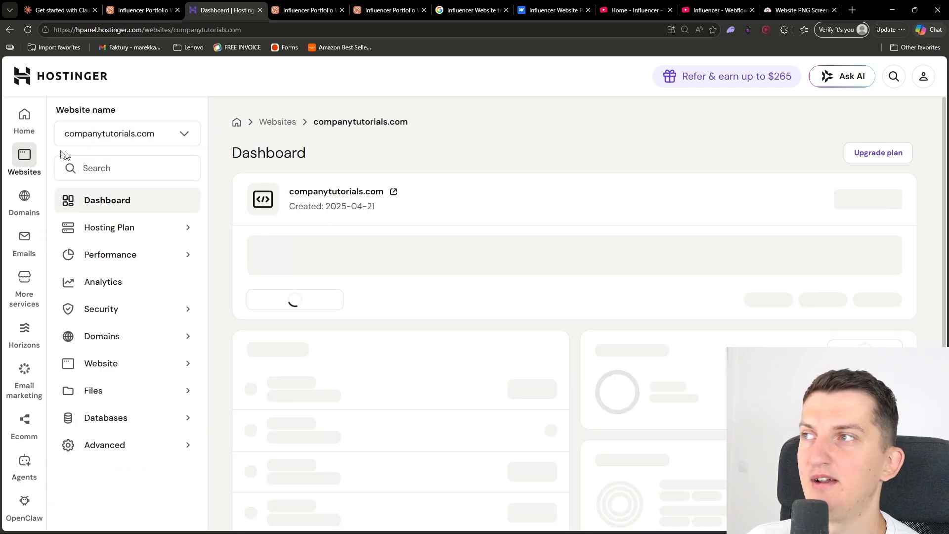
# Open the File Manager for only the companytutorials.com files and enter its public_html folder
pyautogui.click(166, 399)
pyautogui.click(147, 416)
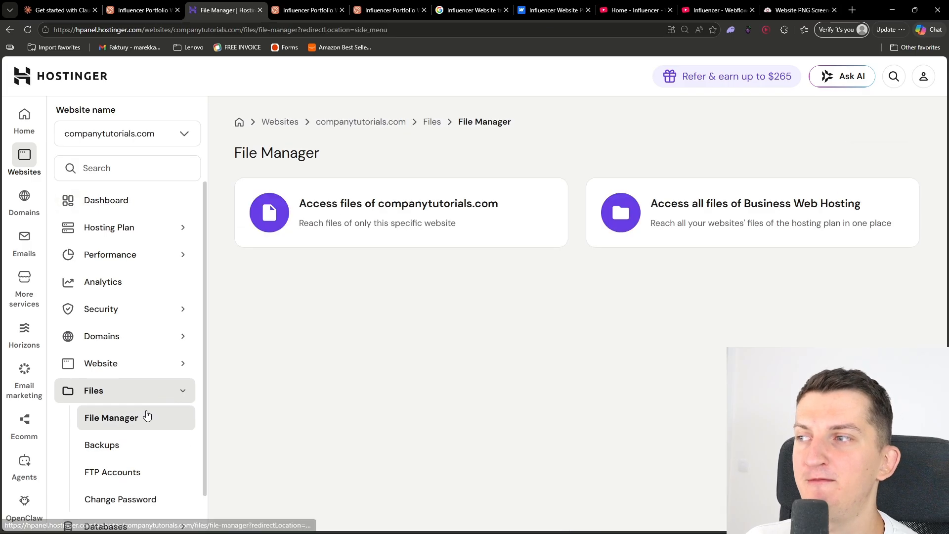
pyautogui.click(415, 220)
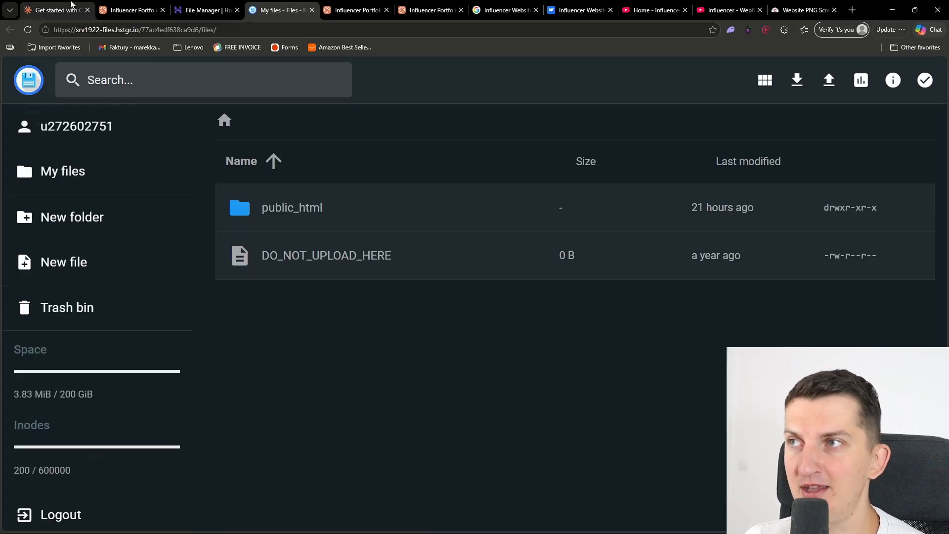
pyautogui.doubleClick(356, 214)
# In Claude Design, replace the draft prompt with one saying the screenshot is CUT on left and right and should span the whole header
pyautogui.click(131, 10)
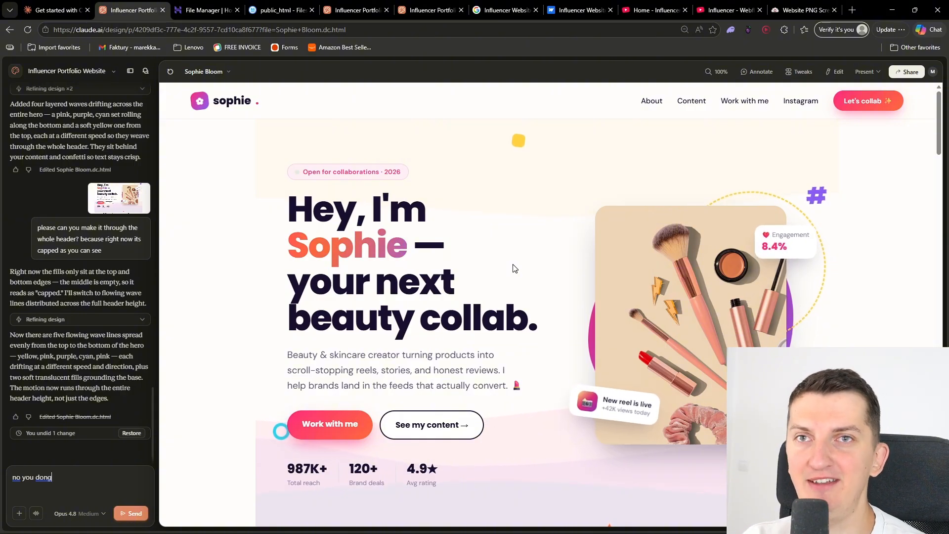
pyautogui.click(113, 72)
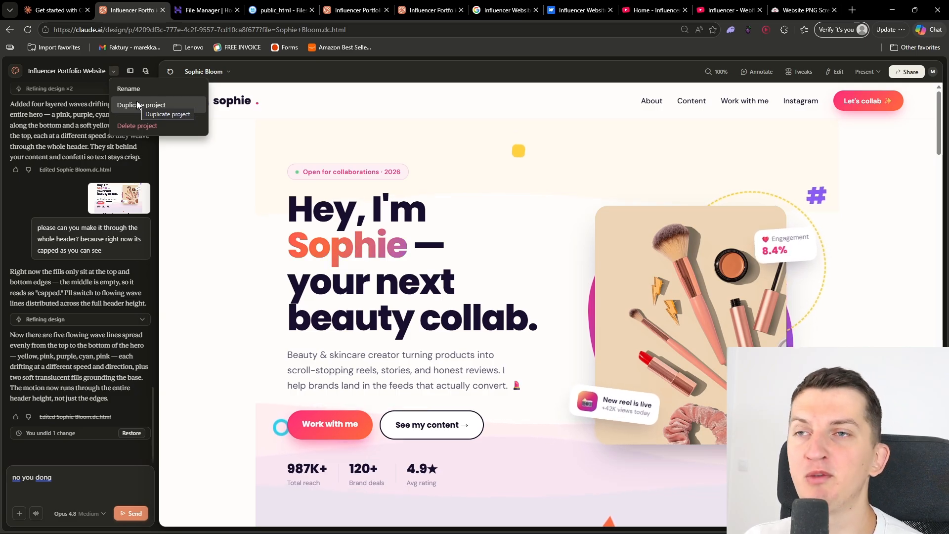
pyautogui.click(79, 476)
pyautogui.hotkey('ctrl', 'a')
pyautogui.write('now What I want')
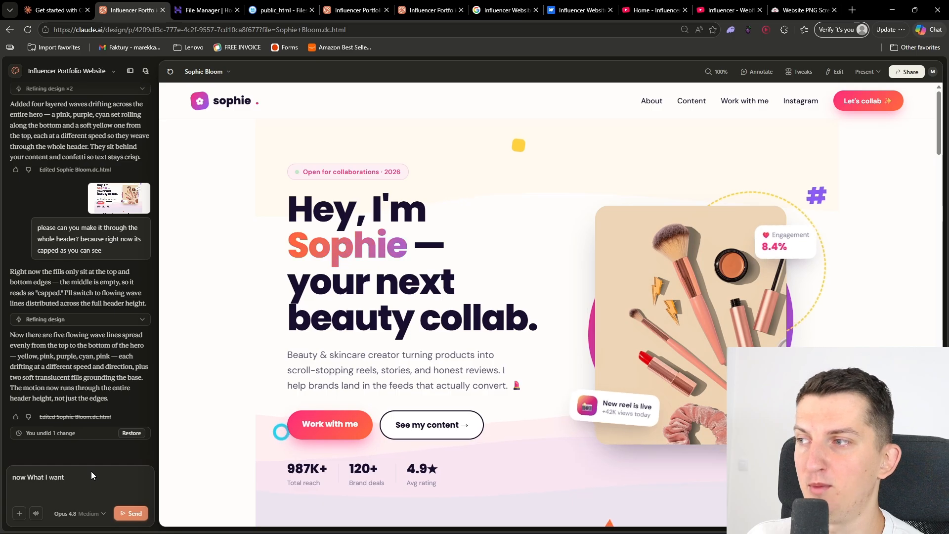
pyautogui.write(' is that on screenshot, Its C')
pyautogui.write('APPED')
pyautogui.press('BackSpace')
pyautogui.press('BackSpace')
pyautogui.press('BackSpace')
pyautogui.press('BackSpace')
pyautogui.press('BackSpace')
pyautogui.press('BackSpace')
pyautogui.write('CUT on left and right, so I want it ')
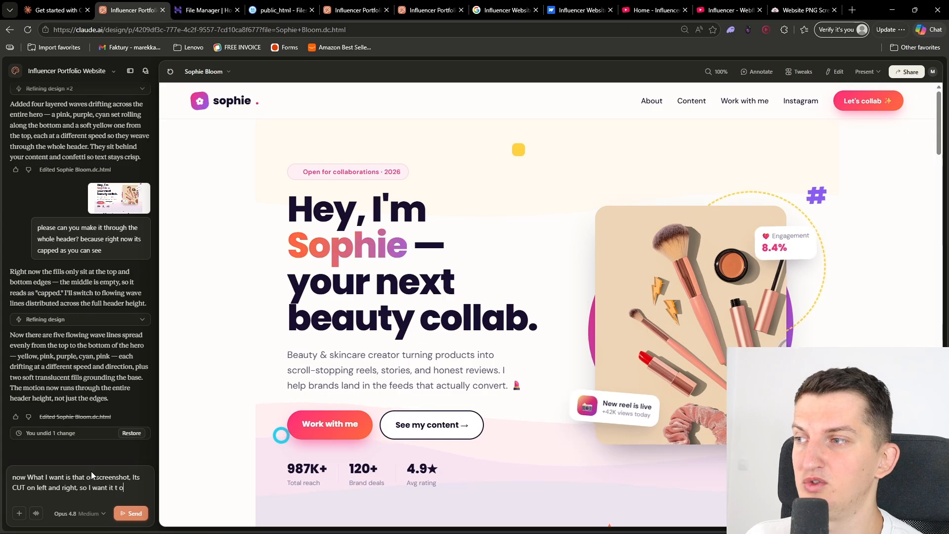
pyautogui.write('to be through the ')
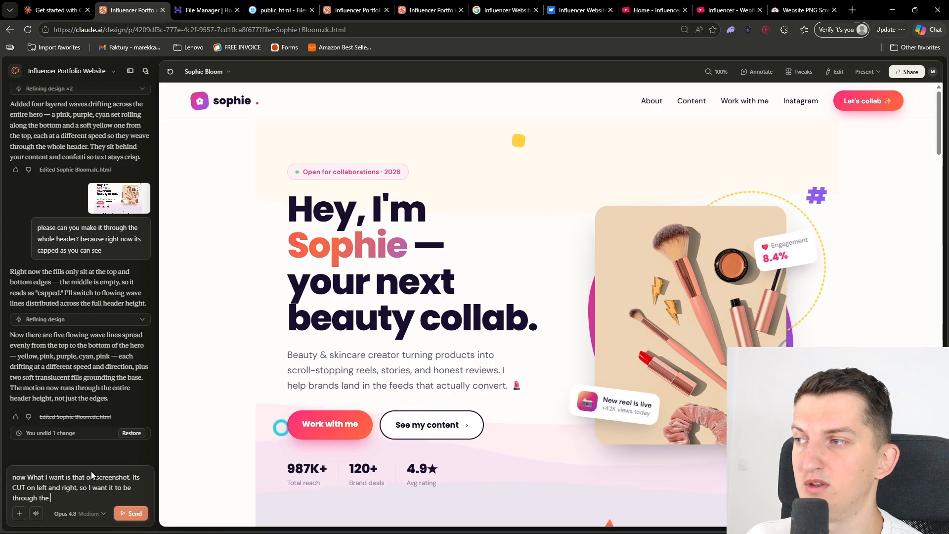
pyautogui.write('whole header from left to right, not only on middle, do you see it?')
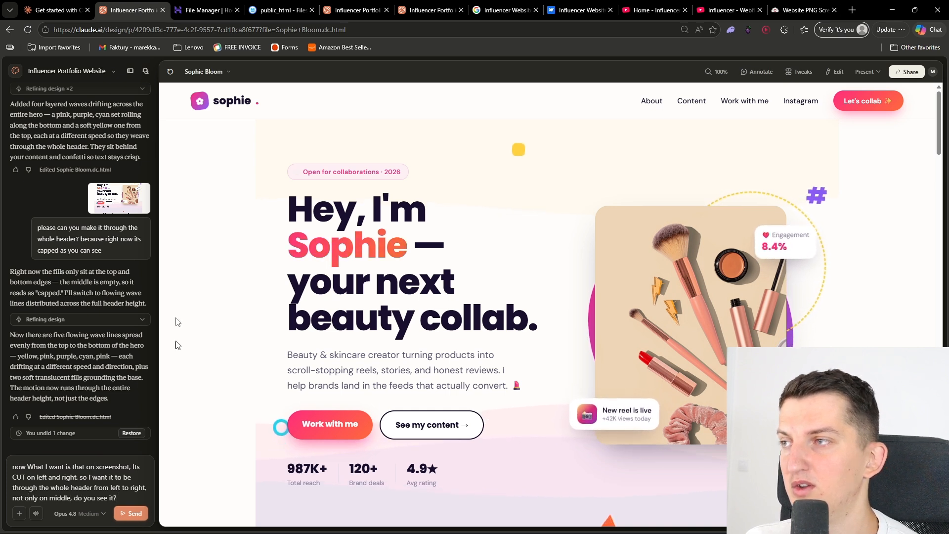
# Copy the earlier hero screenshot from the chat, attach it to the prompt, and send the message
pyautogui.click(121, 197)
pyautogui.rightClick(308, 260)
pyautogui.click(346, 299)
pyautogui.click(43, 493)
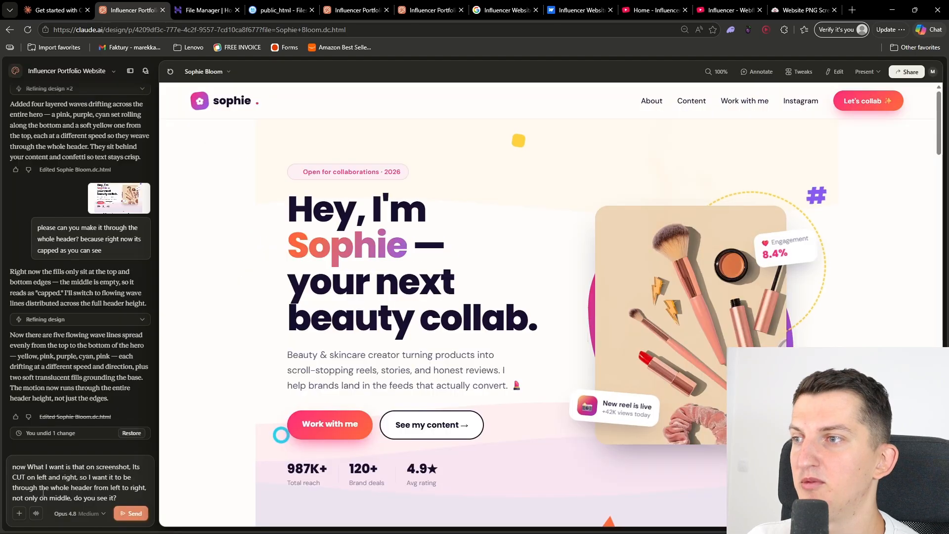
pyautogui.hotkey('ctrl', 'v')
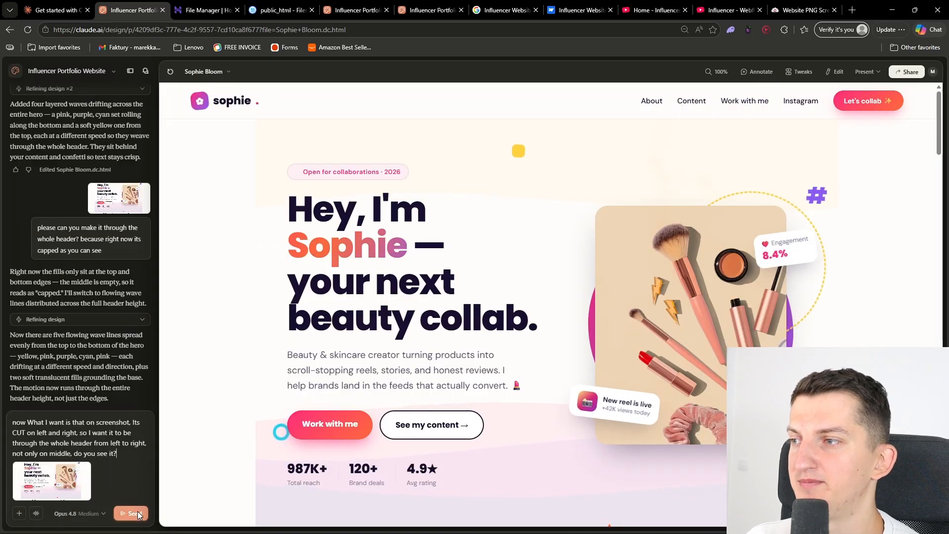
pyautogui.click(131, 513)
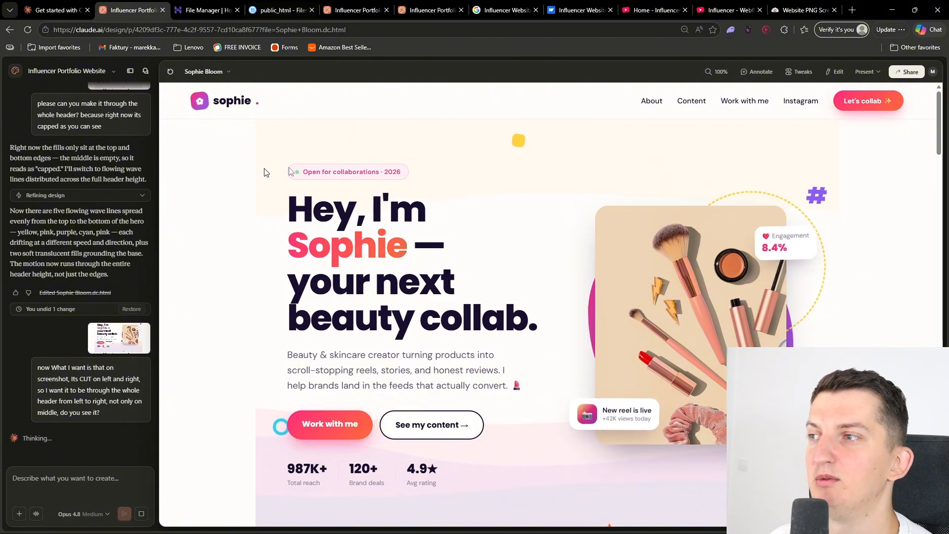
# View the project's sharing and export options, and check the header waves in the design preview
pyautogui.click(912, 72)
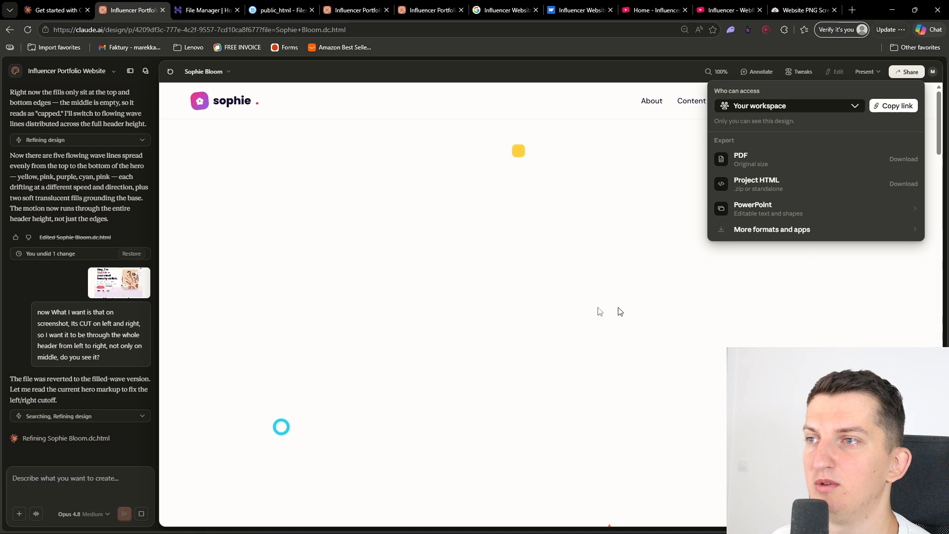
pyautogui.click(703, 284)
pyautogui.scroll(-5, 653, 284)
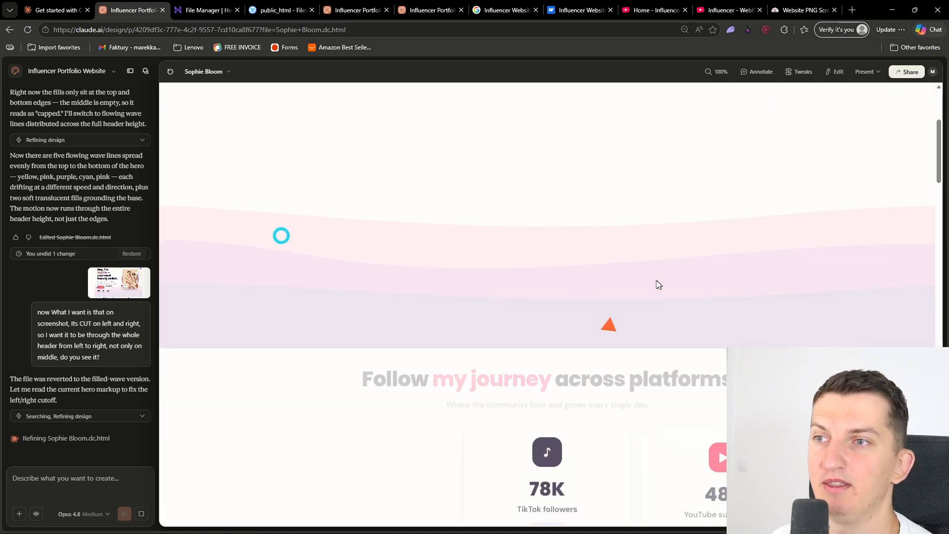
pyautogui.scroll(4, 648, 281)
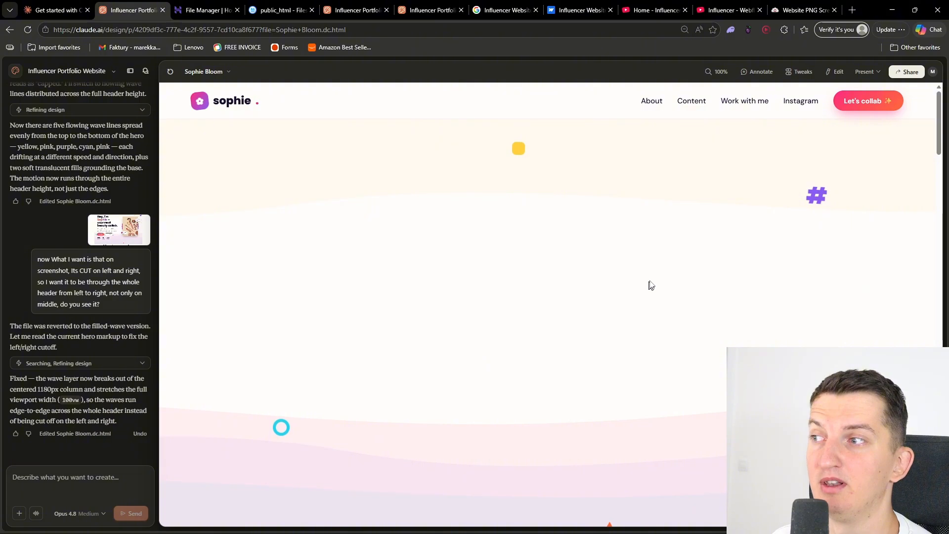
# Reload the Sophie Bloom preview and present the design in a new tab
pyautogui.click(867, 72)
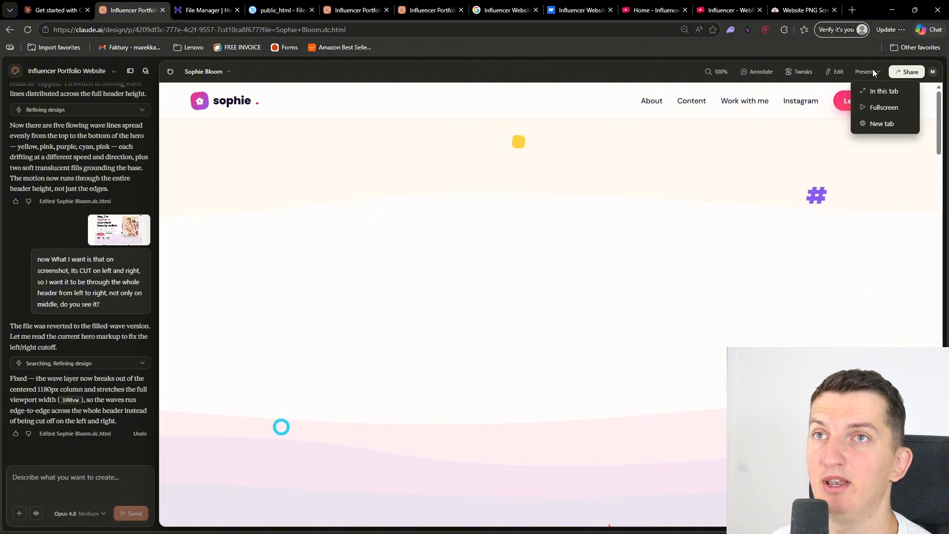
pyautogui.click(171, 73)
pyautogui.click(171, 72)
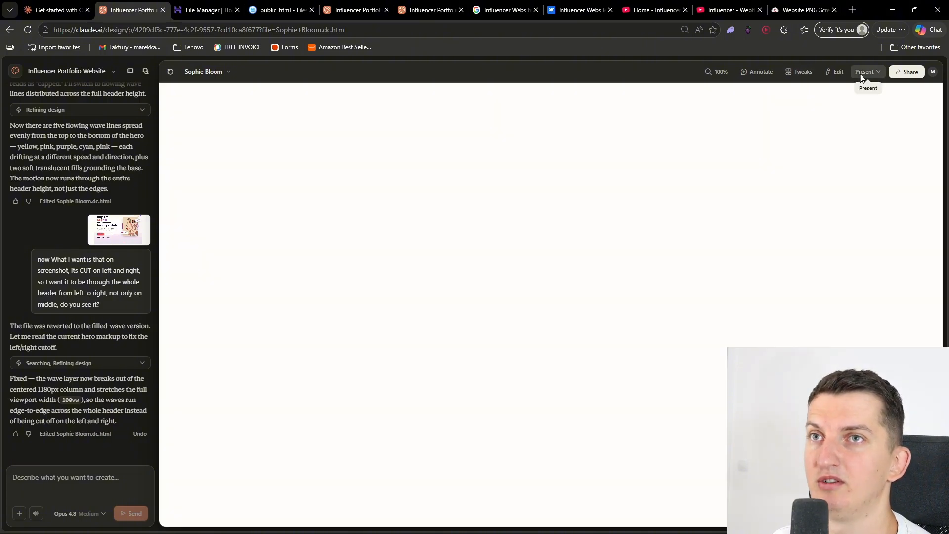
pyautogui.click(861, 74)
pyautogui.click(867, 124)
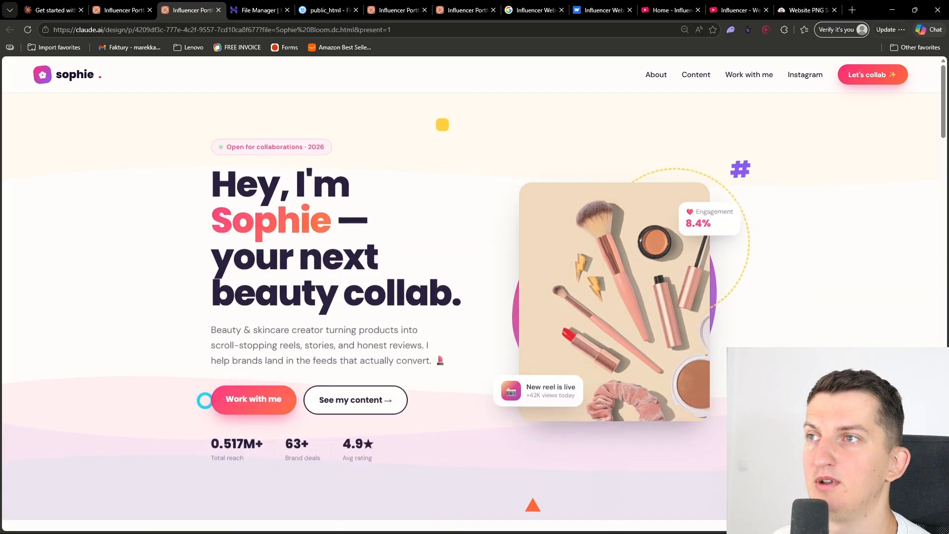
# Examine the full-width header waves and the sections below on the presented page, reloading it to replay the animations
pyautogui.scroll(-2, 364, 232)
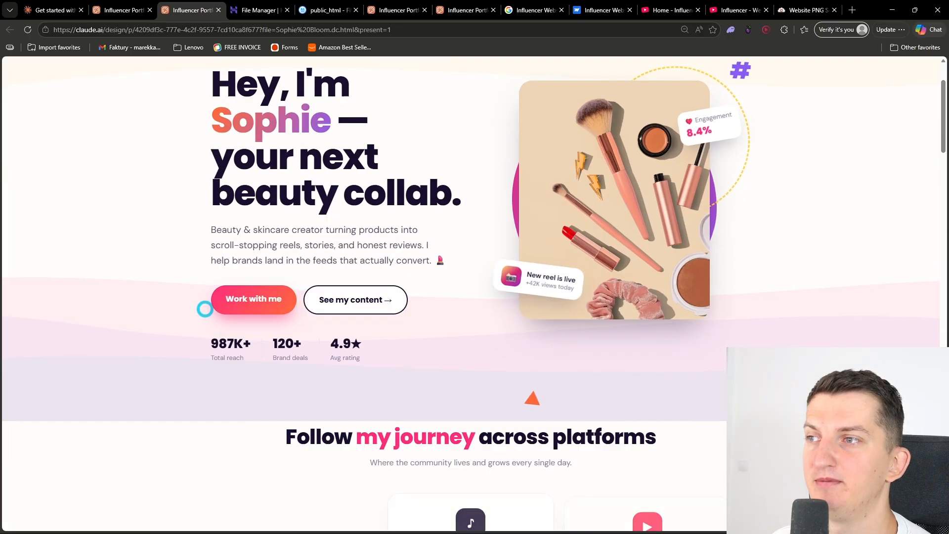
pyautogui.scroll(-4, 365, 232)
pyautogui.scroll(6, 365, 233)
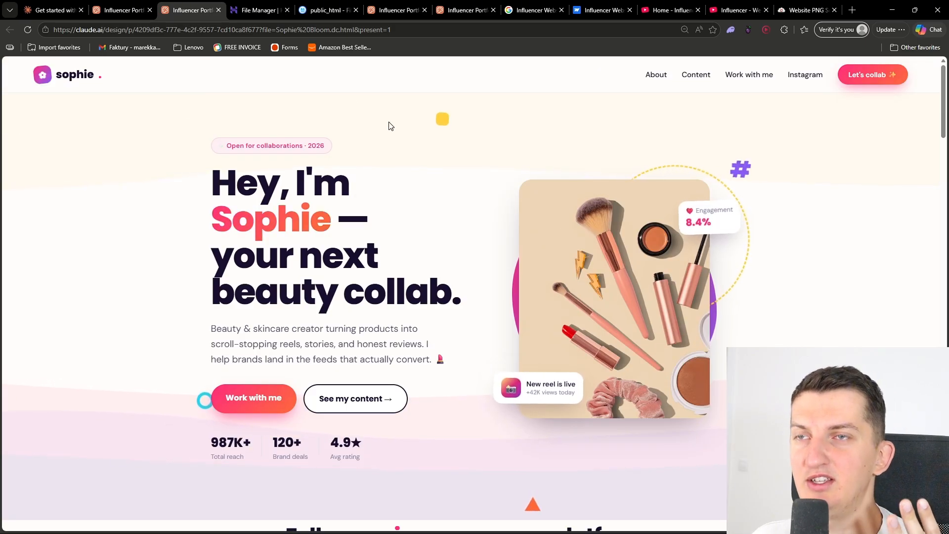
pyautogui.click(28, 30)
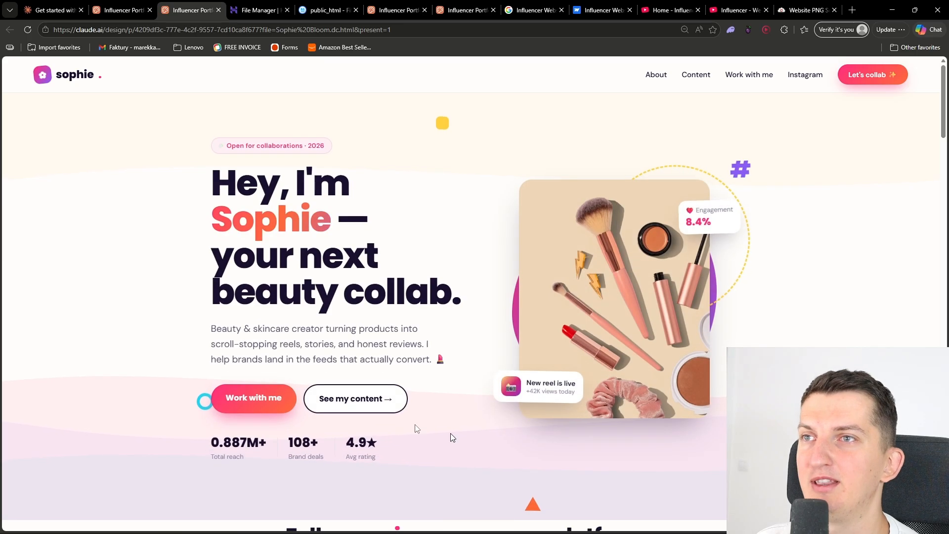
pyautogui.scroll(-4, 311, 275)
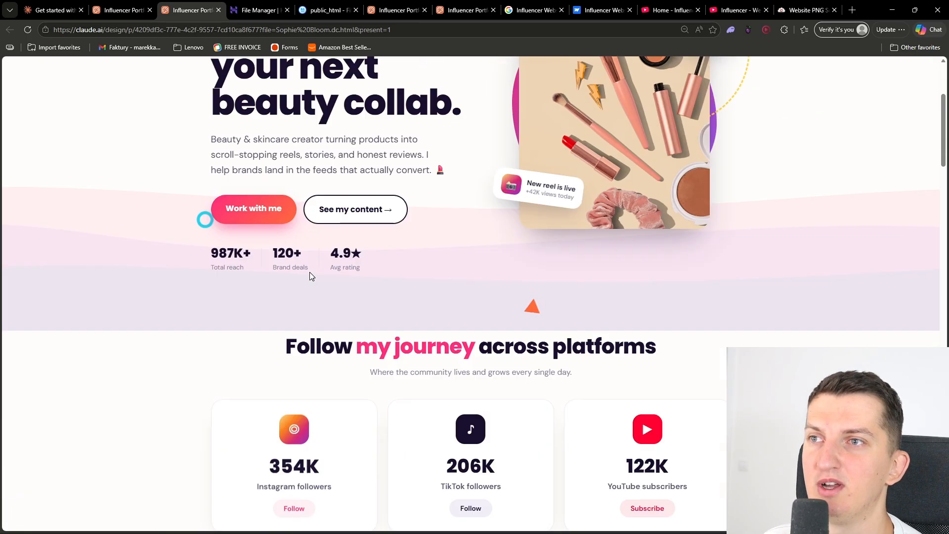
# Examine the presented page from the header waves through the follower cards, photo feed and collab packages
pyautogui.scroll(4, 312, 275)
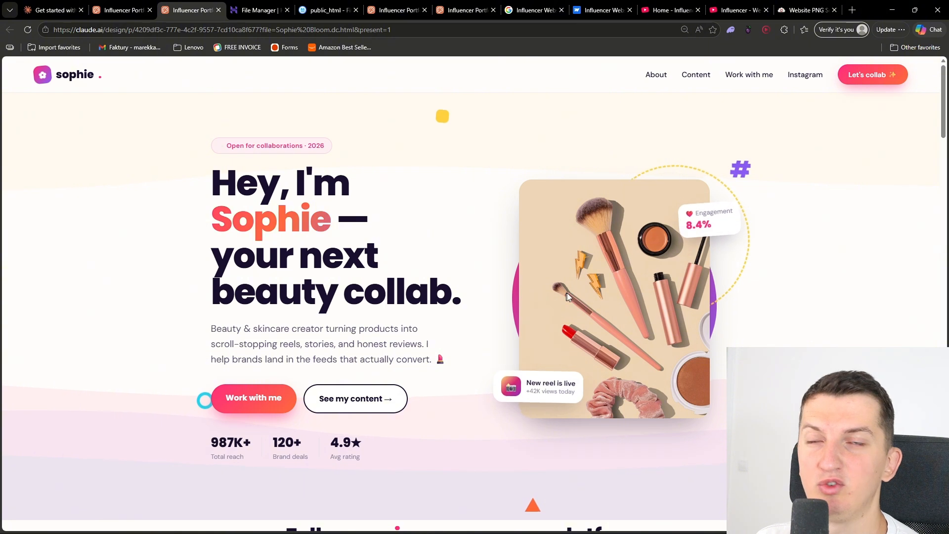
pyautogui.scroll(-20, 373, 361)
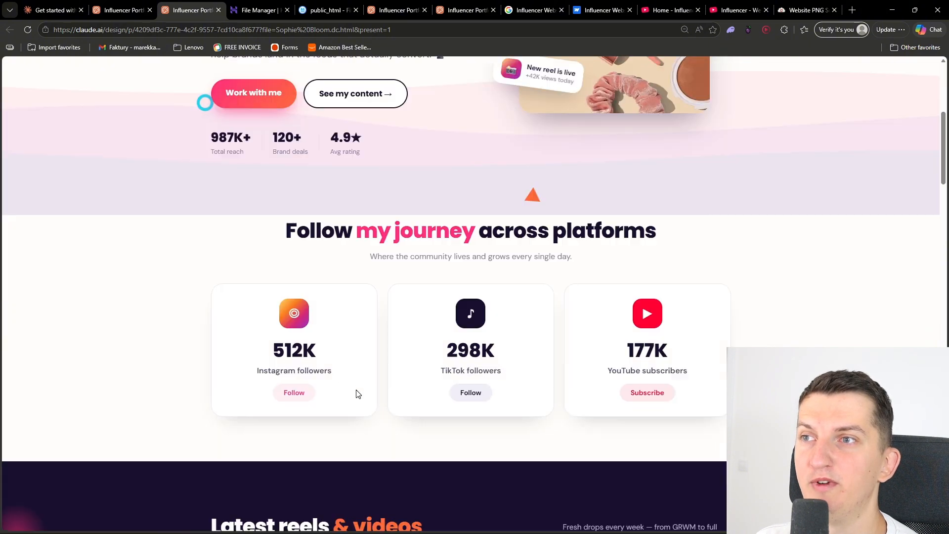
pyautogui.scroll(-20, 388, 385)
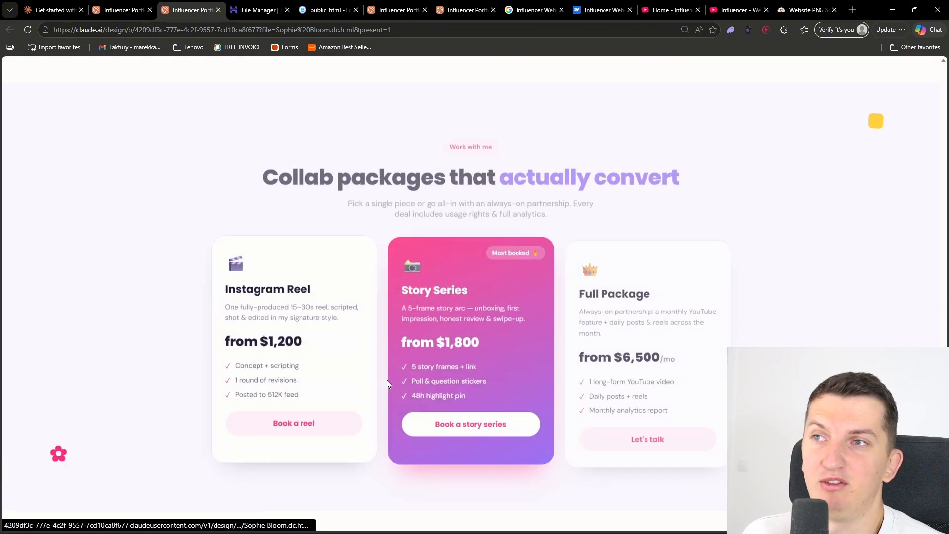
pyautogui.scroll(20, 396, 346)
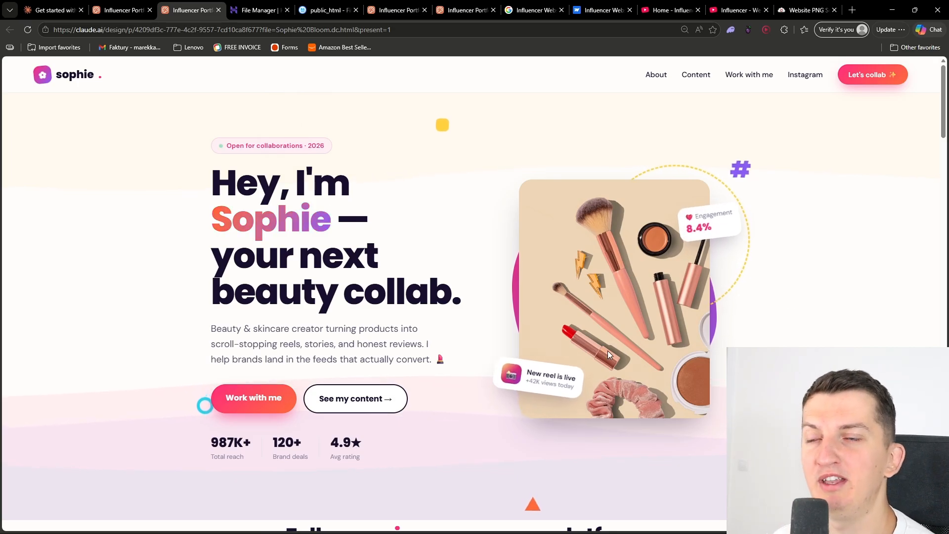
pyautogui.scroll(-10, 607, 351)
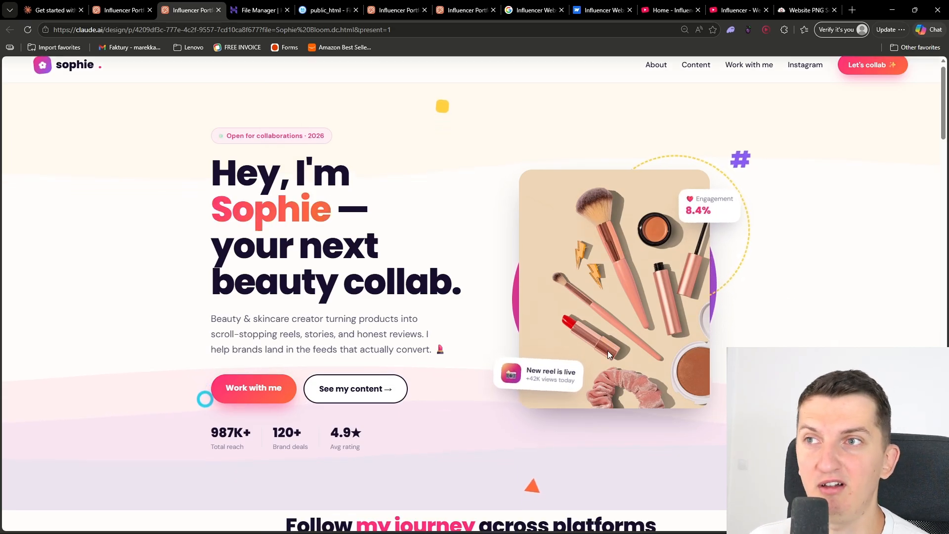
pyautogui.scroll(-10, 608, 354)
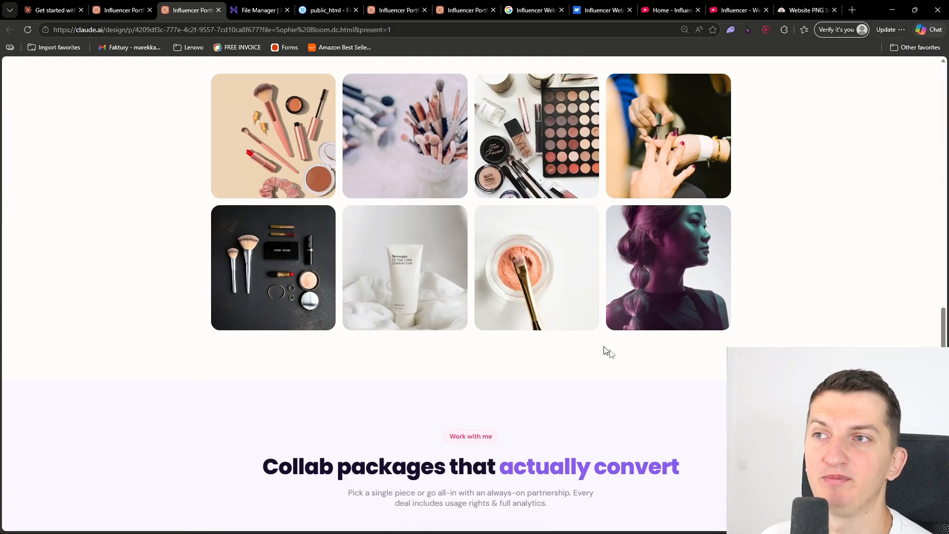
# Return to the design project, review its export formats, and export the Sophie Bloom page as standalone HTML
pyautogui.click(105, 4)
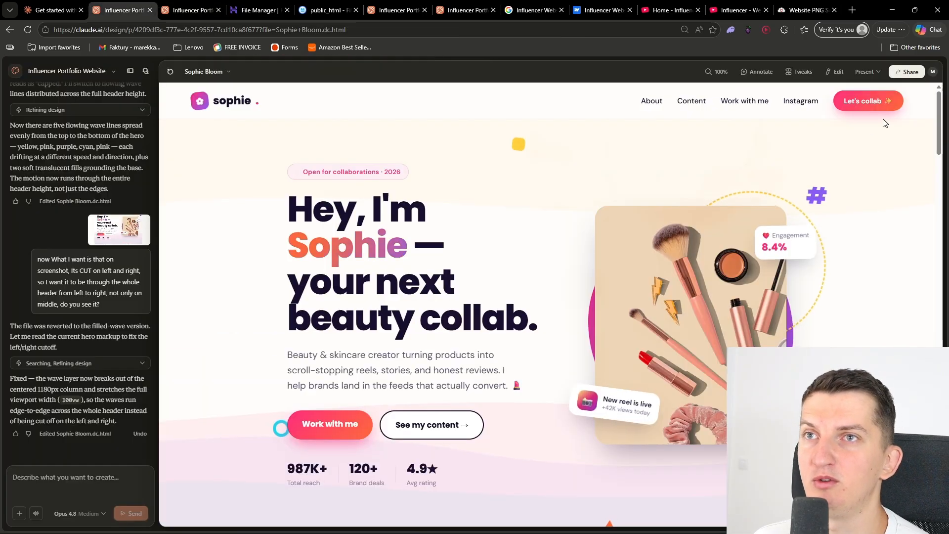
pyautogui.click(907, 71)
pyautogui.click(773, 178)
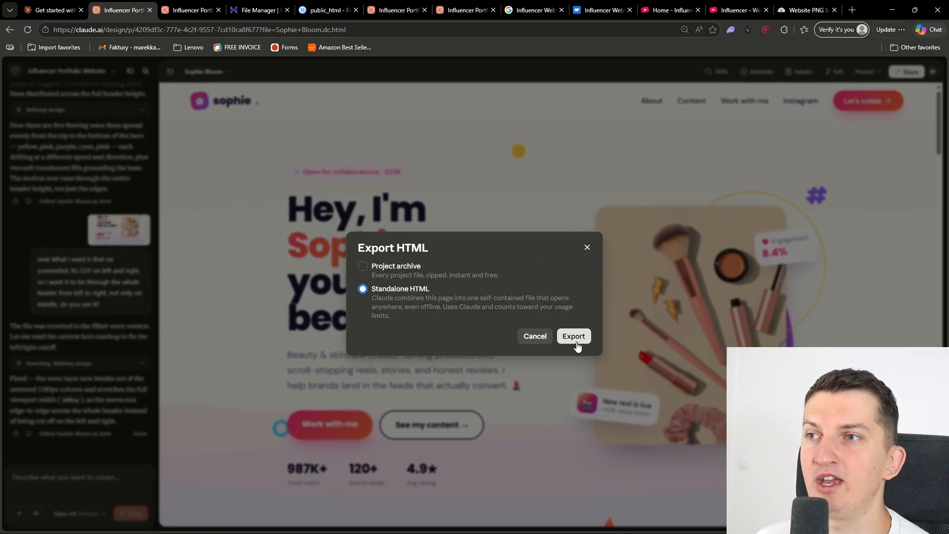
pyautogui.click(587, 247)
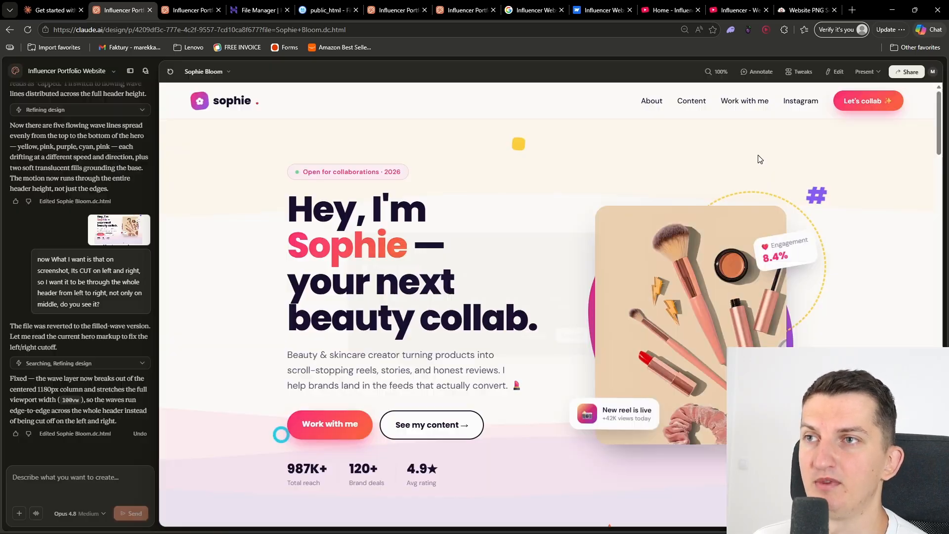
pyautogui.click(910, 71)
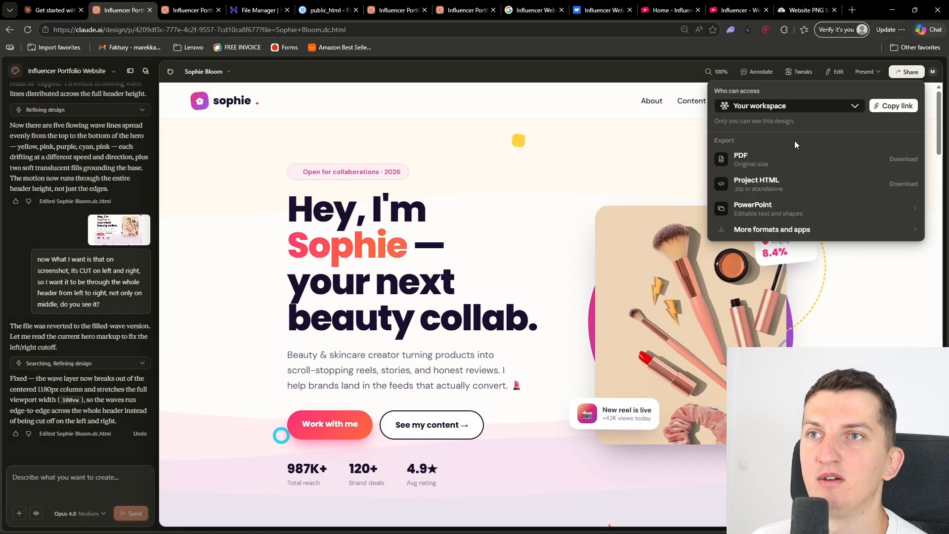
pyautogui.click(771, 227)
pyautogui.click(719, 92)
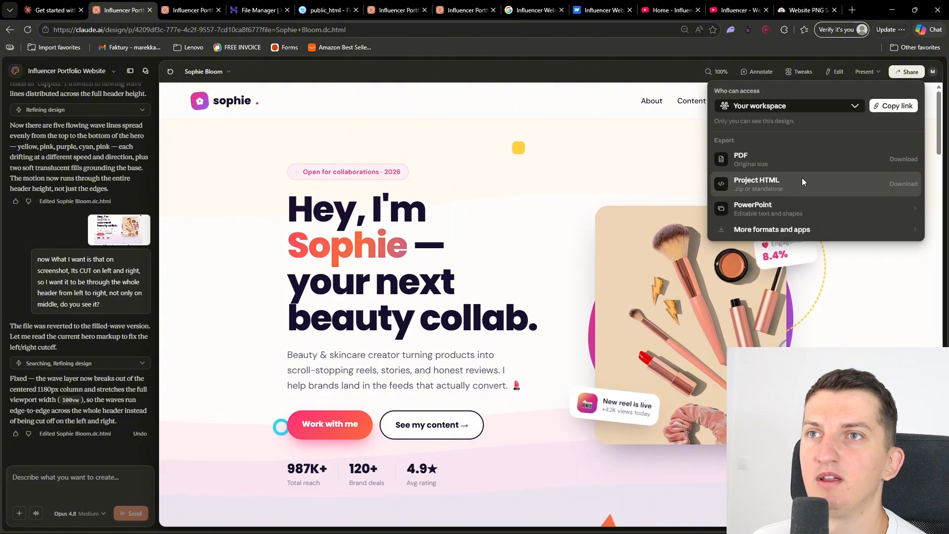
pyautogui.click(798, 179)
pyautogui.click(586, 341)
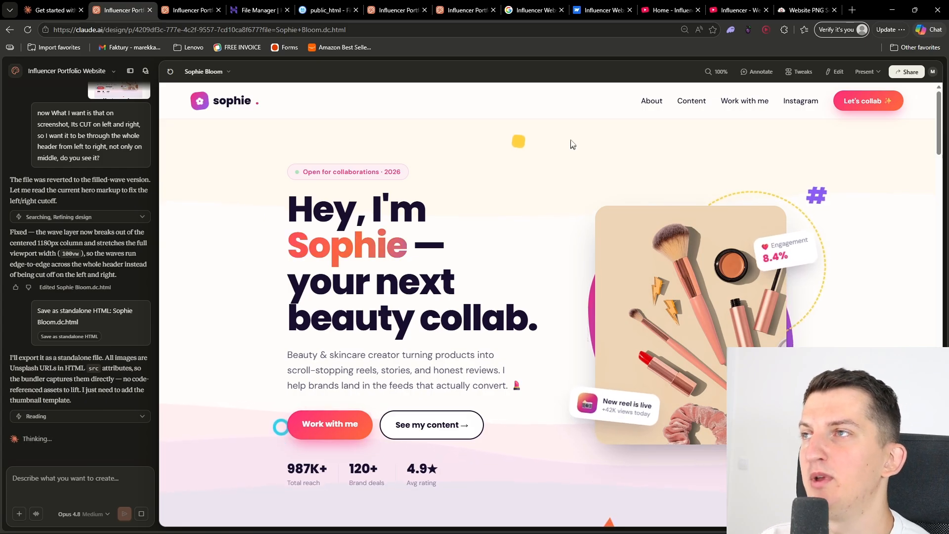
# Switch to the hosting File Manager and delete the existing index.html from the public_html folder
pyautogui.click(261, 10)
pyautogui.click(319, 10)
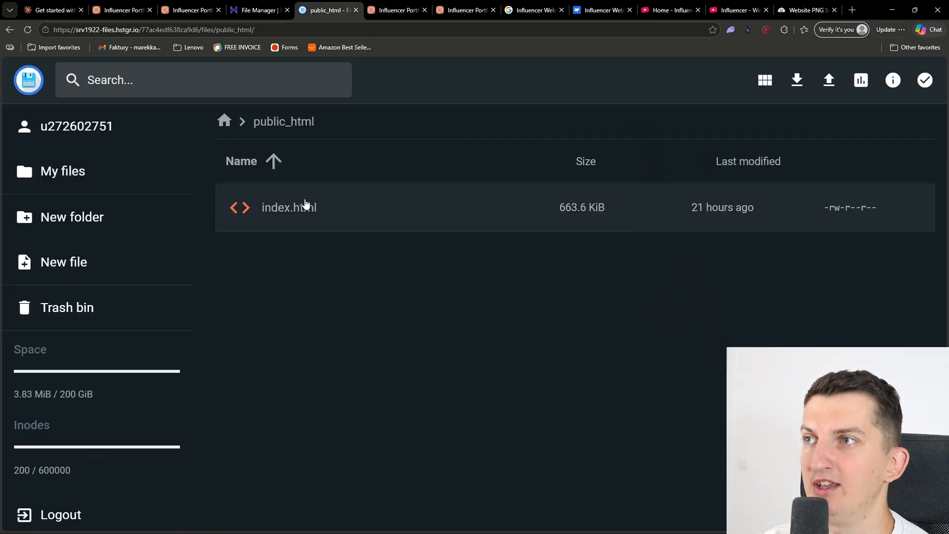
pyautogui.click(695, 223)
pyautogui.click(733, 82)
pyautogui.click(591, 332)
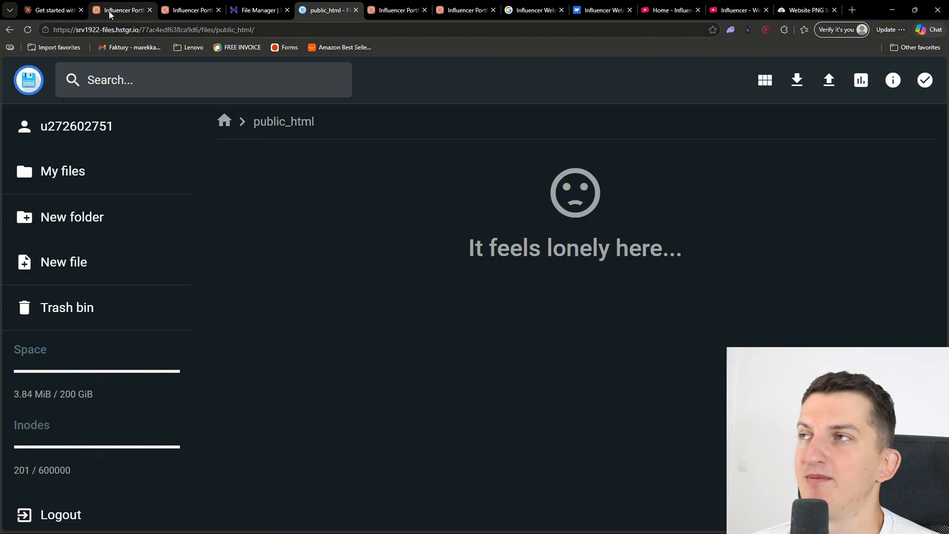
# Return to the design project and download the generated Sophie Bloom standalone file
pyautogui.moveTo(71, 4)
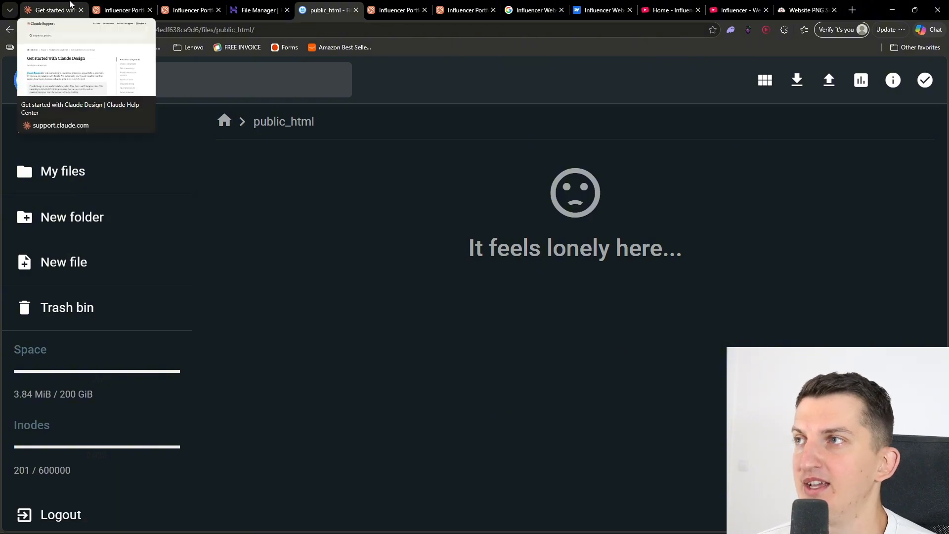
pyautogui.click(114, 5)
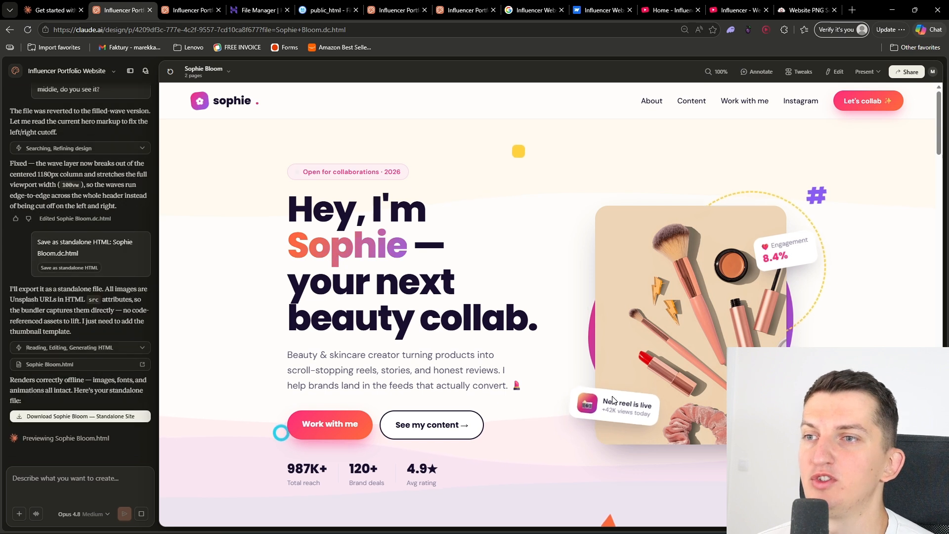
pyautogui.scroll(-2, 613, 400)
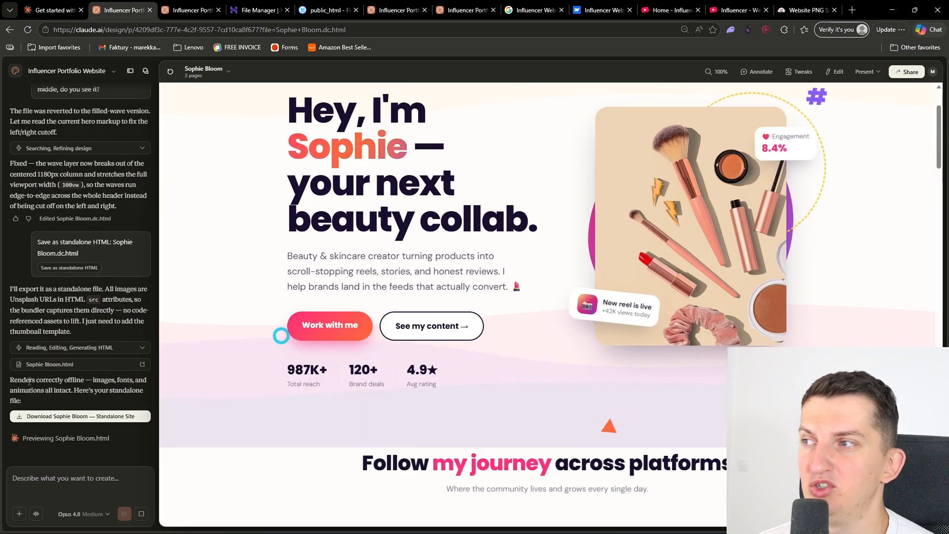
pyautogui.click(61, 416)
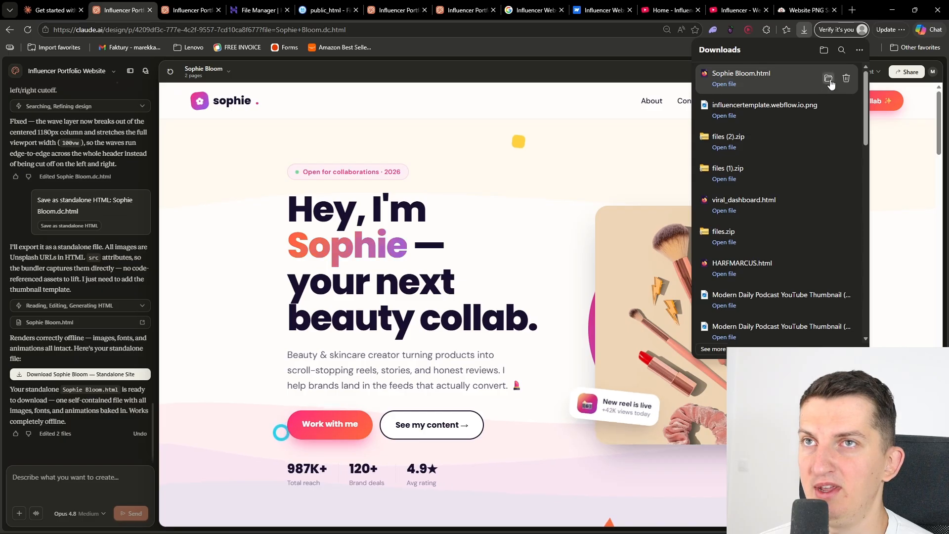
# Upload the downloaded Sophie Bloom.html from its local folder into public_html and rename it index.html
pyautogui.click(829, 80)
pyautogui.click(327, 10)
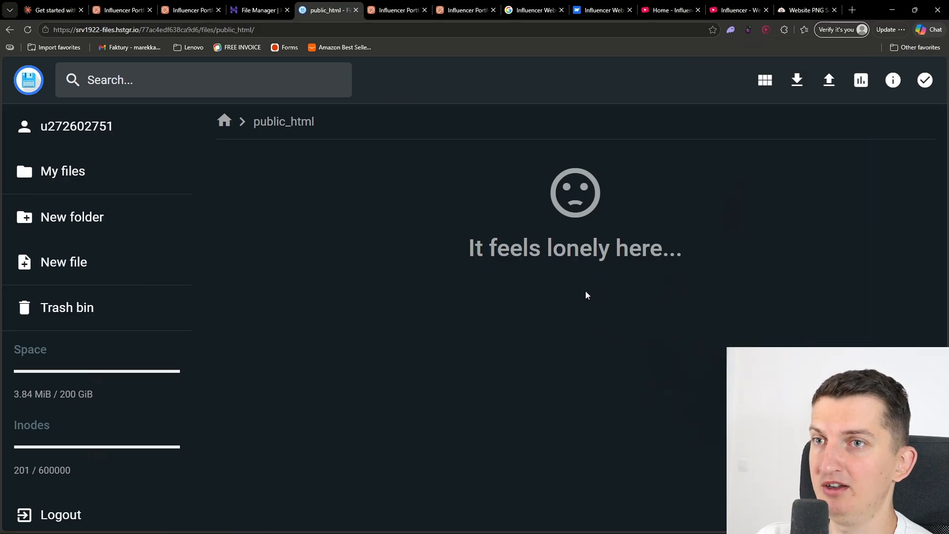
pyautogui.hotkey('alt', 'Tab')
pyautogui.moveTo(875, 311); pyautogui.dragTo(347, 291)
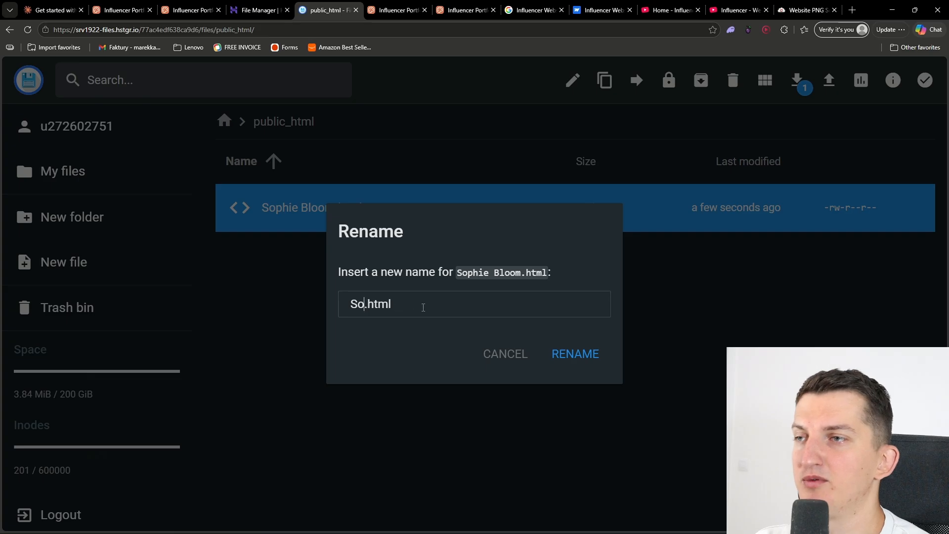
pyautogui.click(577, 365)
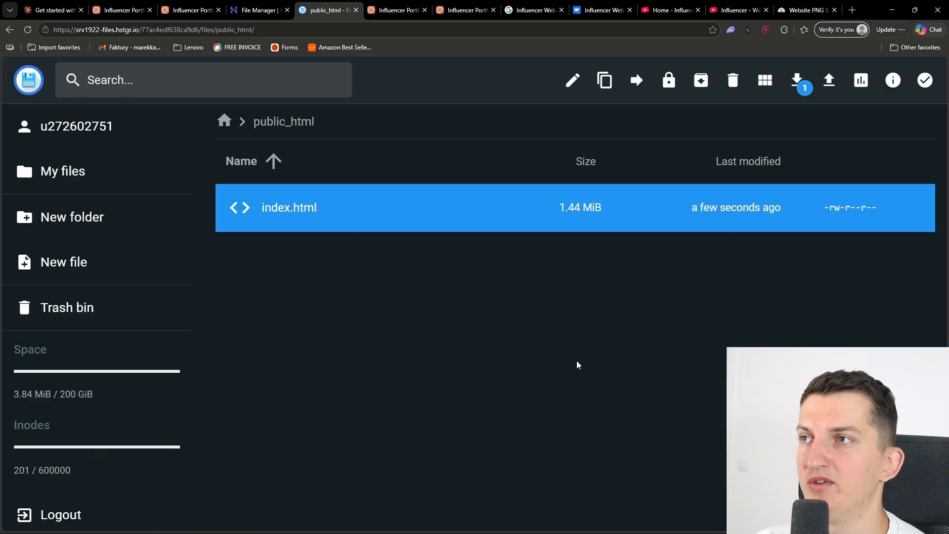
# Go to Hostinger's list of all websites and open the live companytutorials.com site
pyautogui.click(855, 10)
pyautogui.click(244, 6)
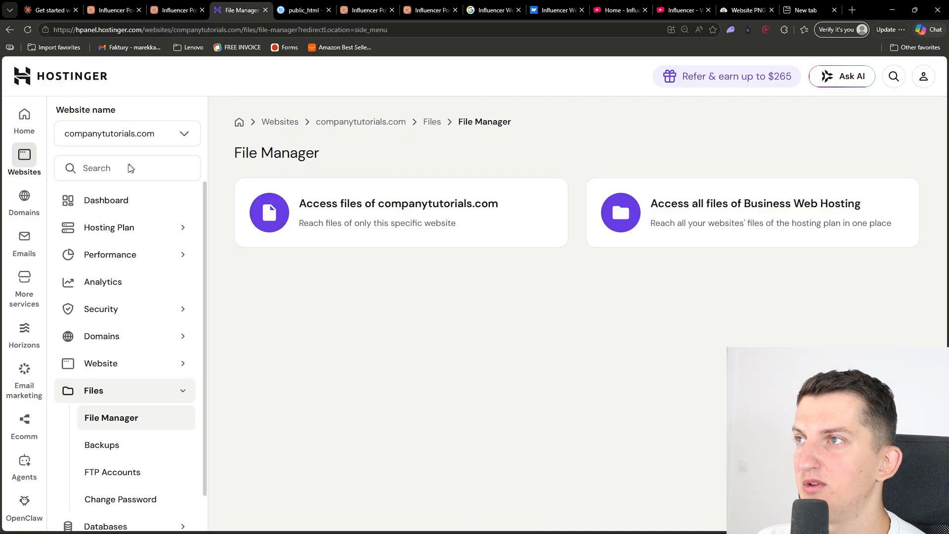
pyautogui.moveTo(26, 155)
pyautogui.click(95, 185)
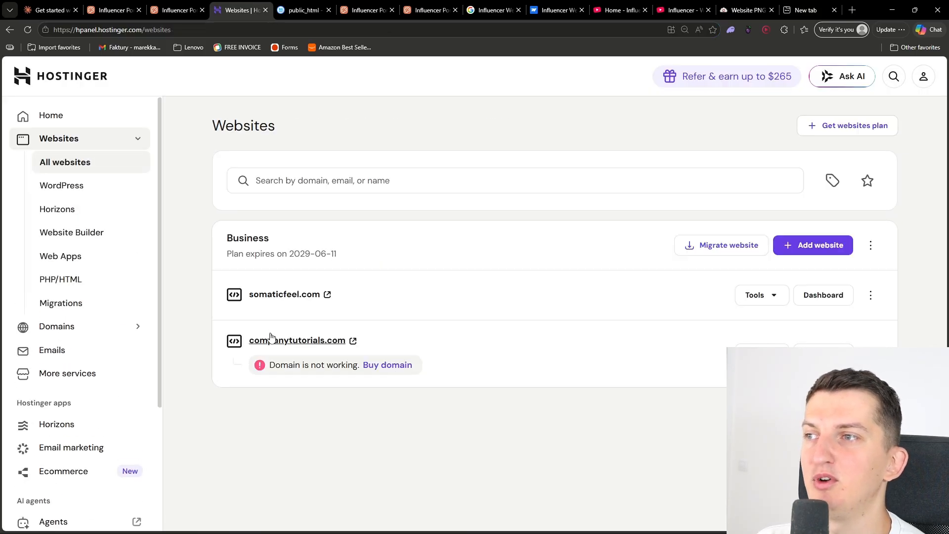
pyautogui.click(271, 337)
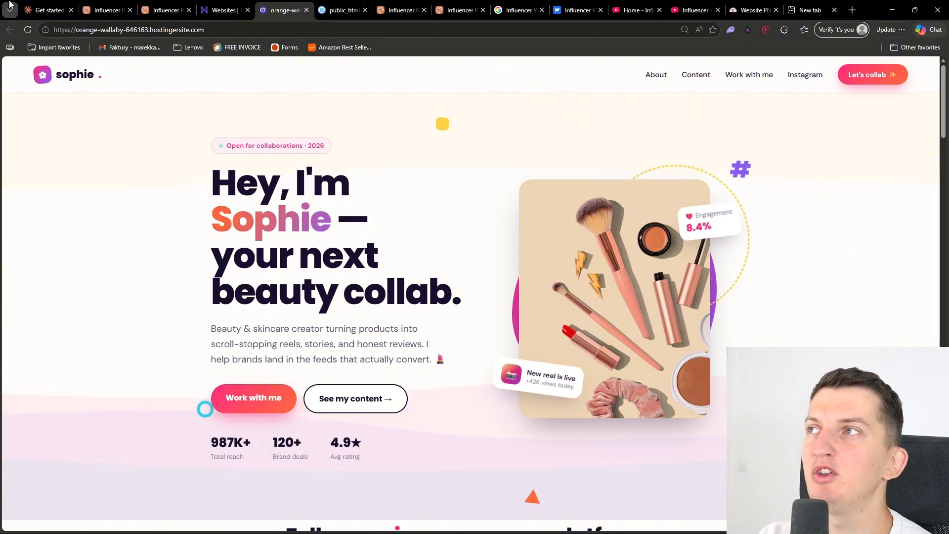
# Revisit the Claude Design project, and look through the published site down to its Instagram section
pyautogui.click(48, 10)
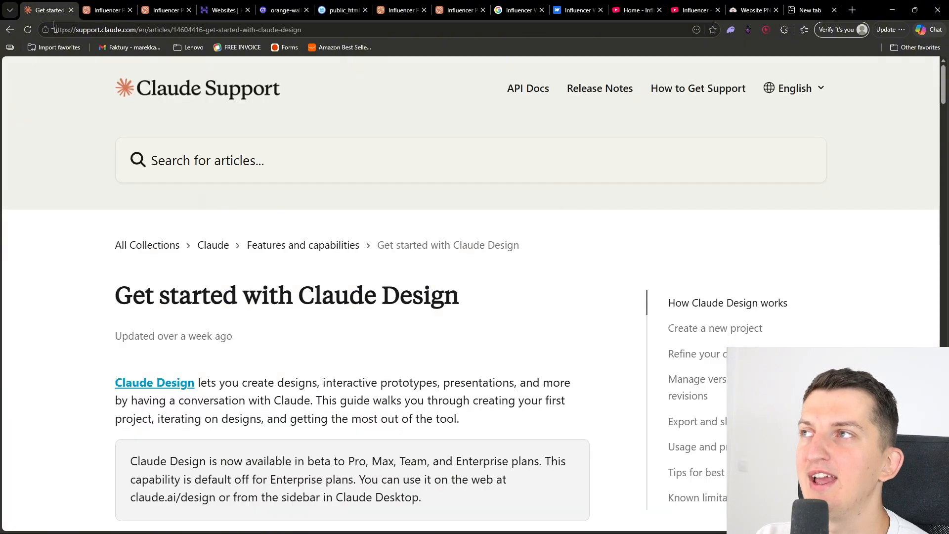
pyautogui.click(109, 6)
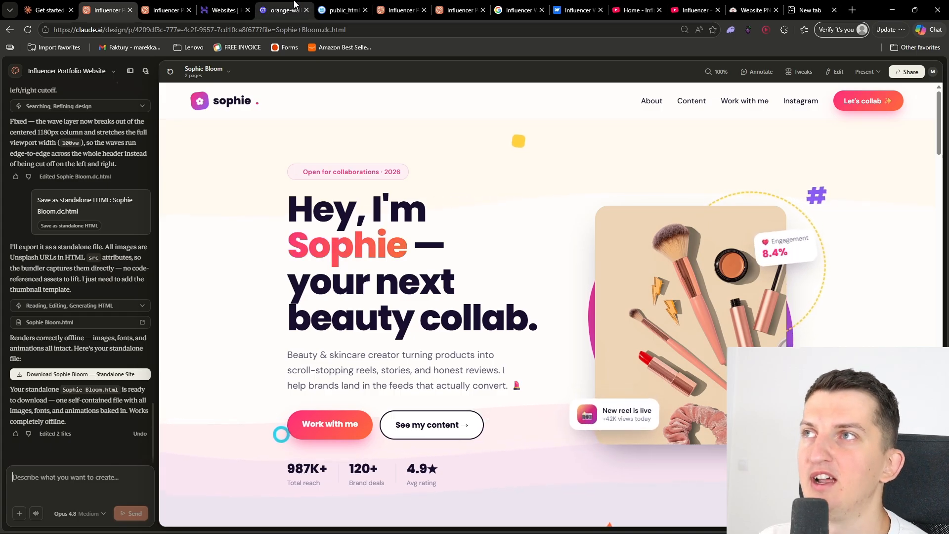
pyautogui.click(294, 4)
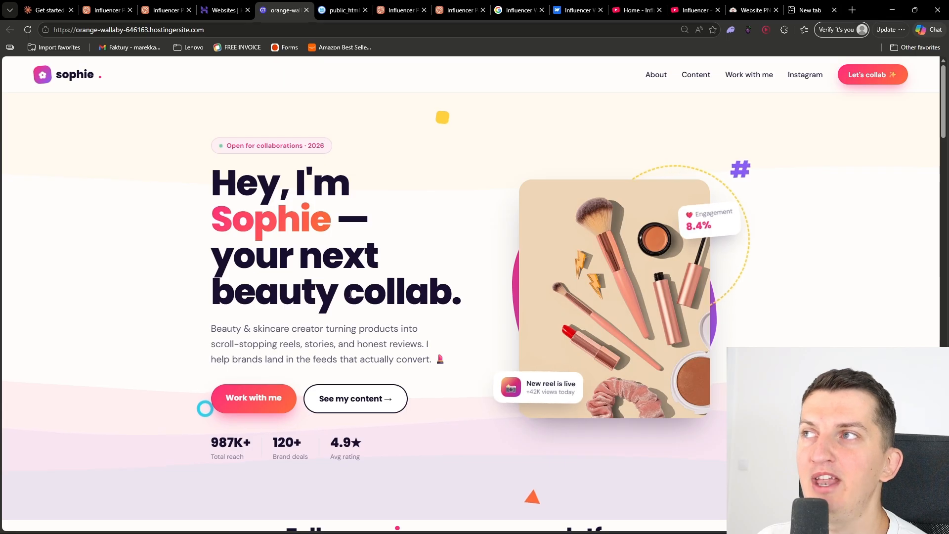
pyautogui.scroll(-20, 351, 294)
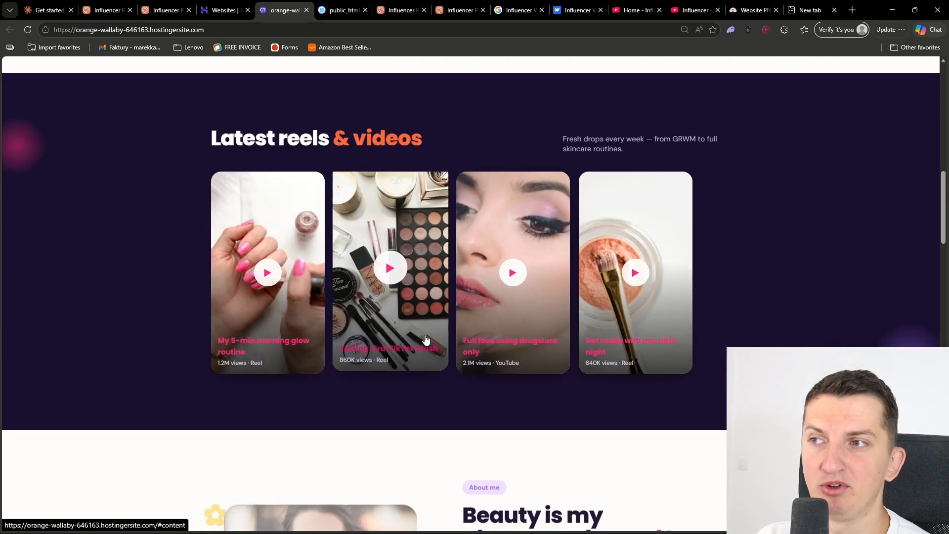
pyautogui.scroll(-20, 426, 336)
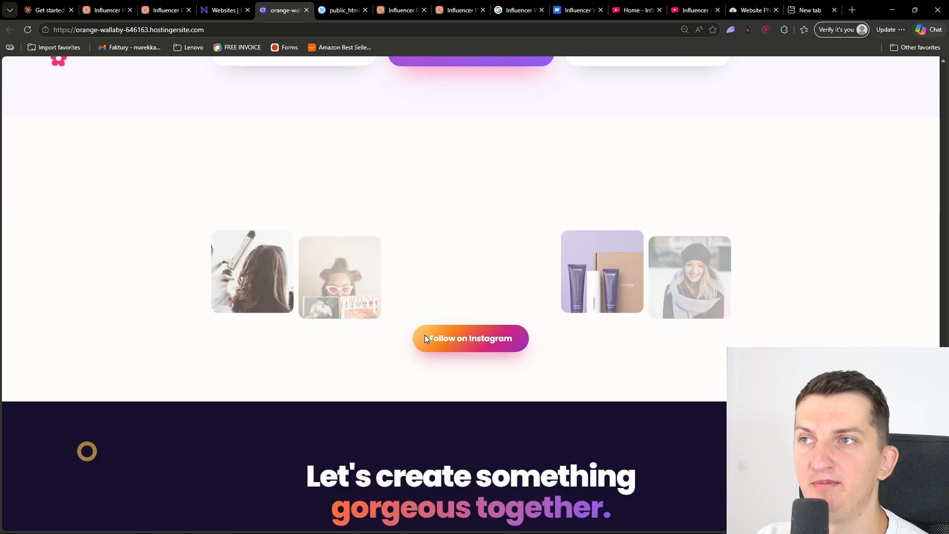
pyautogui.press('Home')
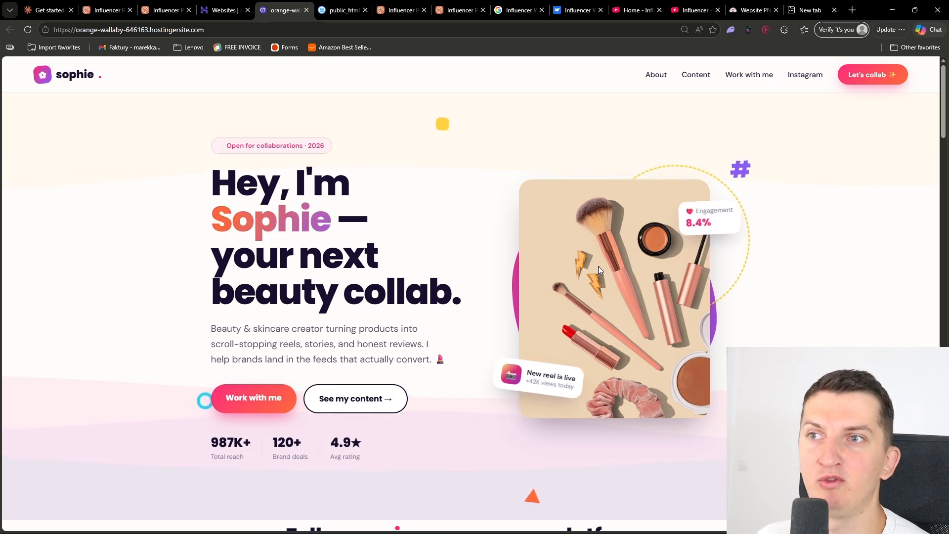
# Examine the live site's header waves, follower cards, reels, brand strip, photo feed and collab packages
pyautogui.scroll(-8, 561, 280)
pyautogui.scroll(2, 498, 290)
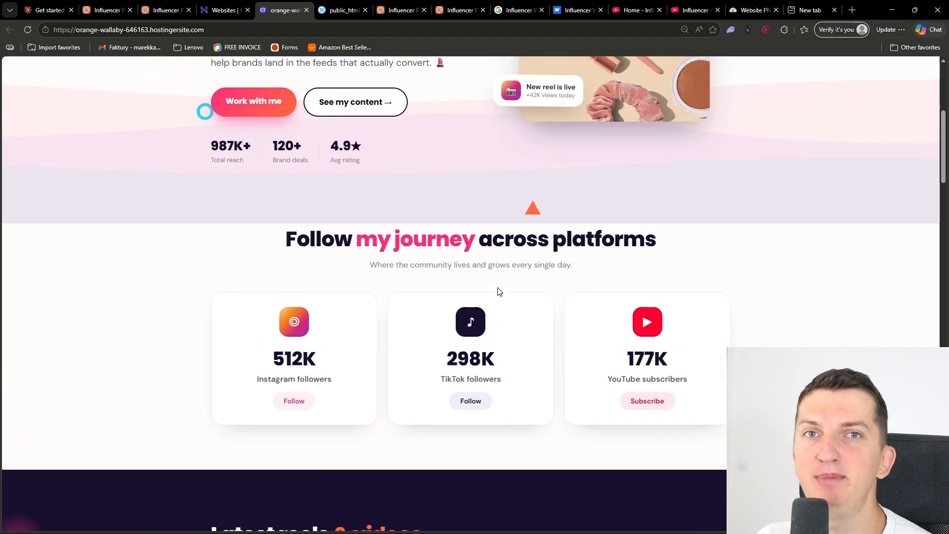
pyautogui.scroll(4, 498, 289)
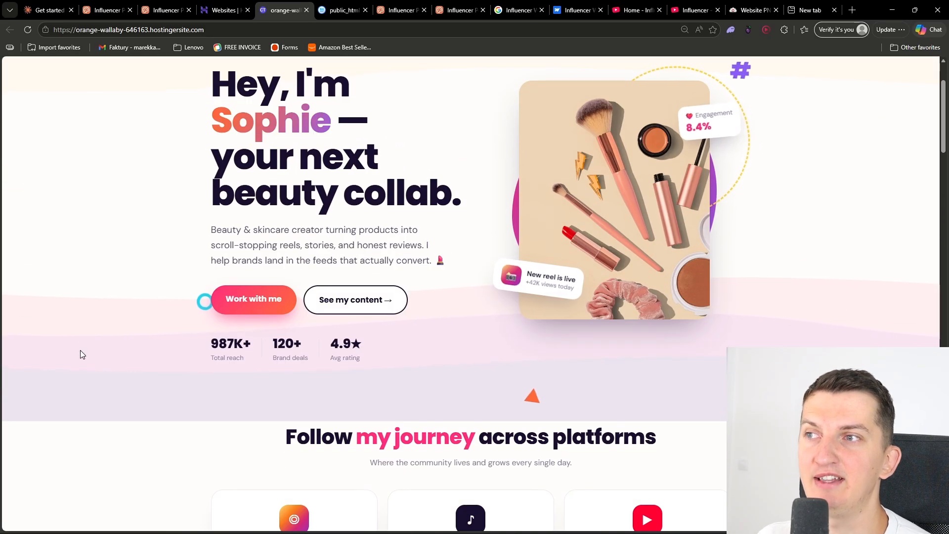
pyautogui.scroll(-4, 493, 295)
pyautogui.scroll(-20, 475, 296)
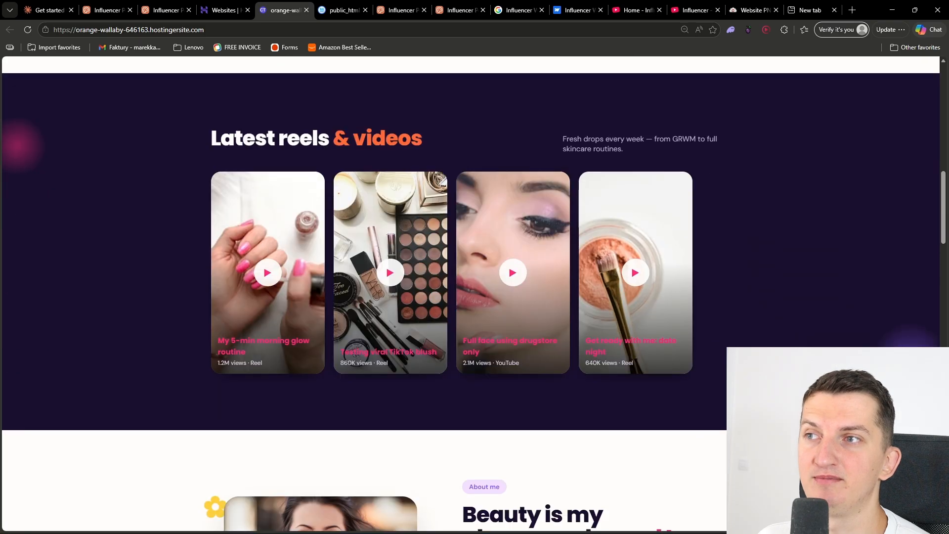
pyautogui.scroll(3, 475, 297)
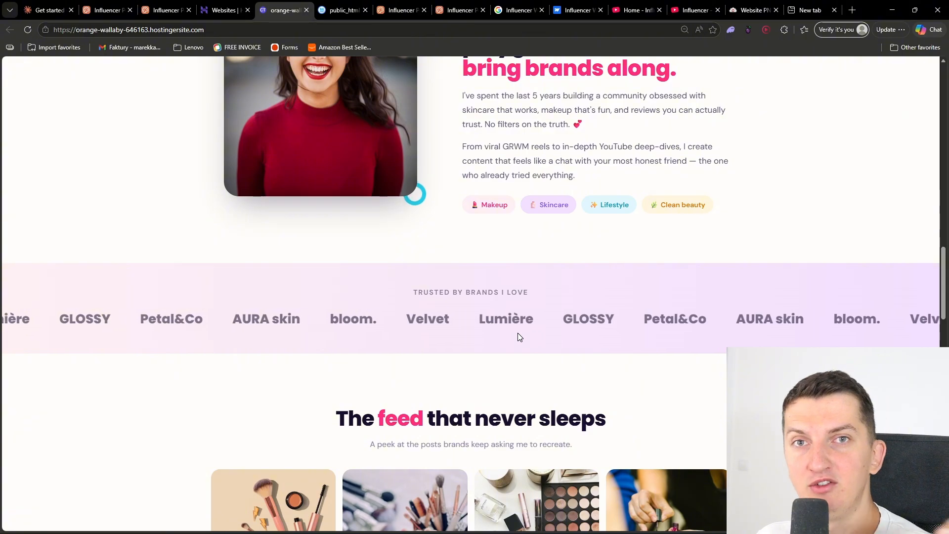
pyautogui.scroll(-8, 517, 338)
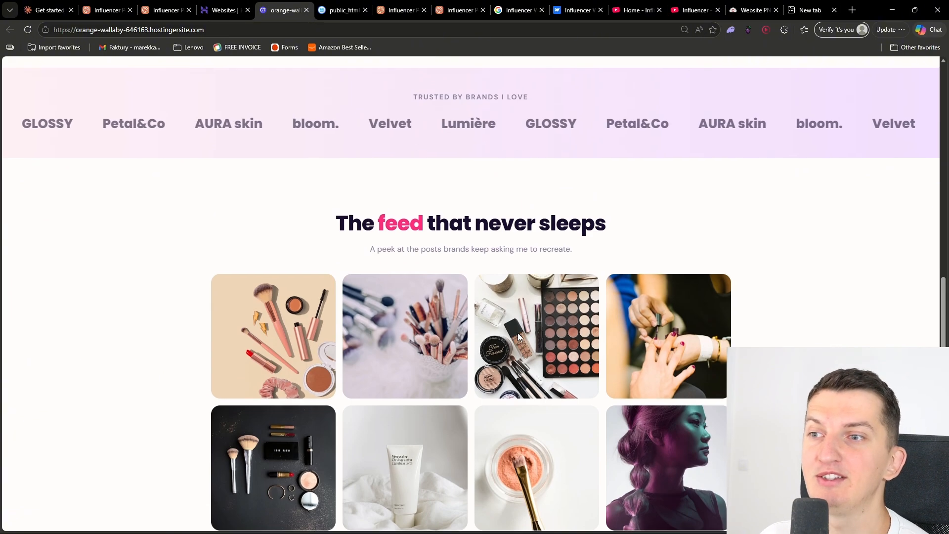
pyautogui.scroll(-10, 419, 333)
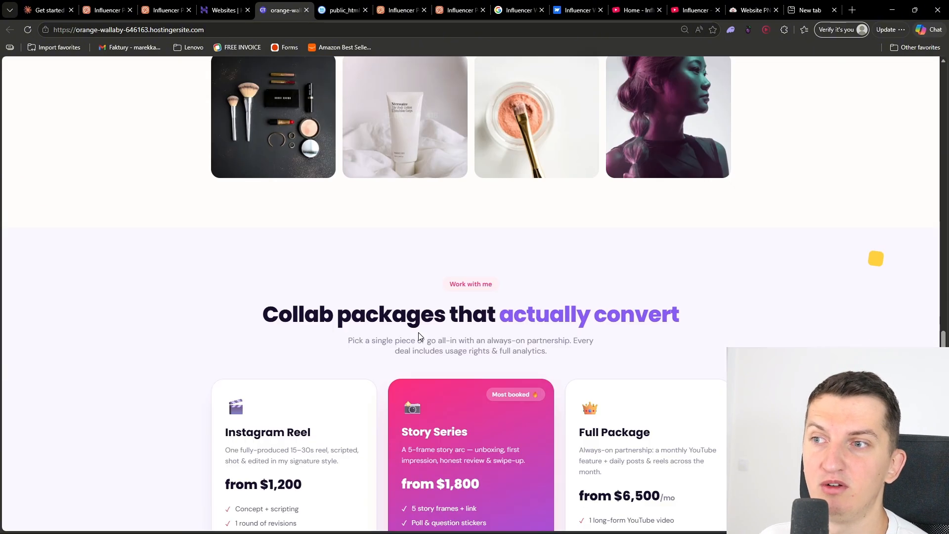
pyautogui.scroll(-5, 470, 294)
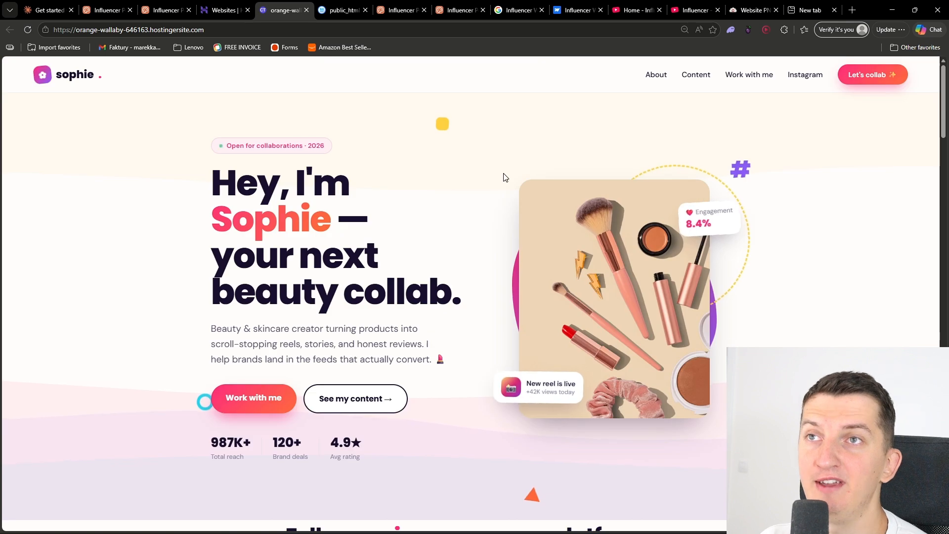